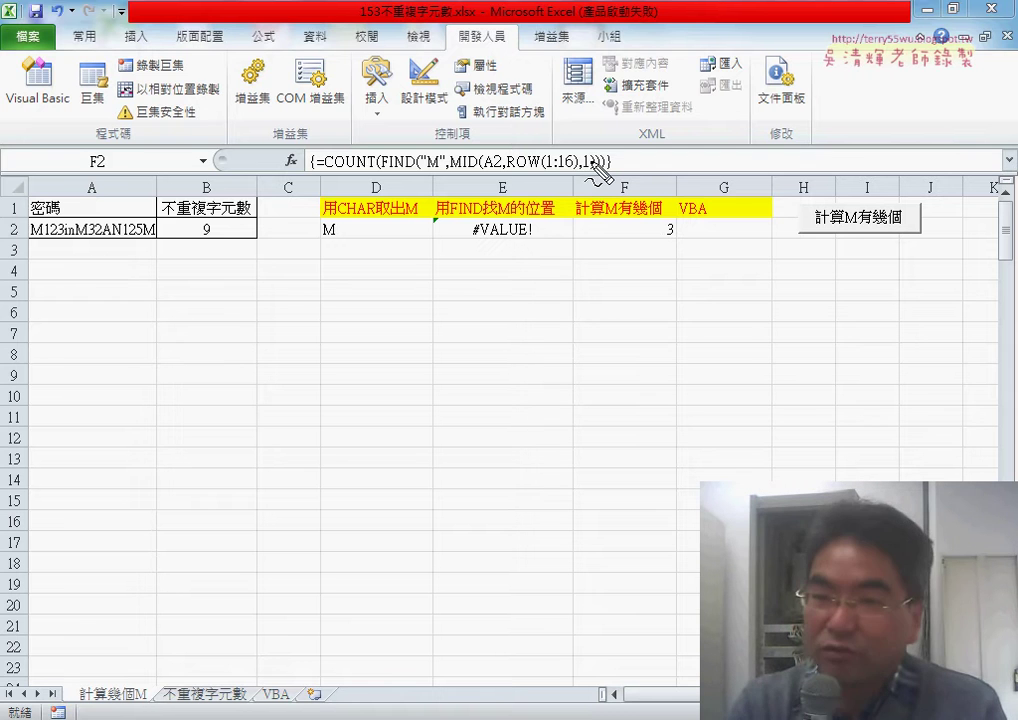
Step: Circle the F2 COUNT array formula, link it to the VBA heading in G1, then clear the pen marks
mouse_move(600, 178)
mouse_down()
mouse_move(341, 182)
mouse_move(318, 155)
mouse_move(643, 204)
mouse_up()
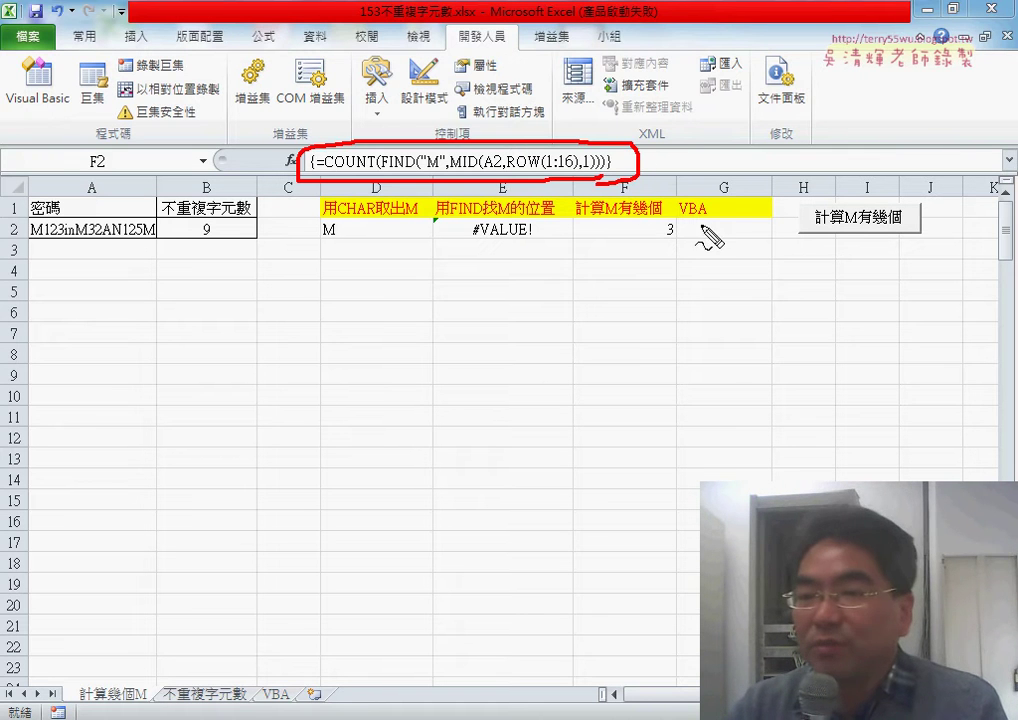
mouse_move(715, 220)
mouse_down()
mouse_move(670, 222)
mouse_move(645, 166)
mouse_move(700, 205)
mouse_up()
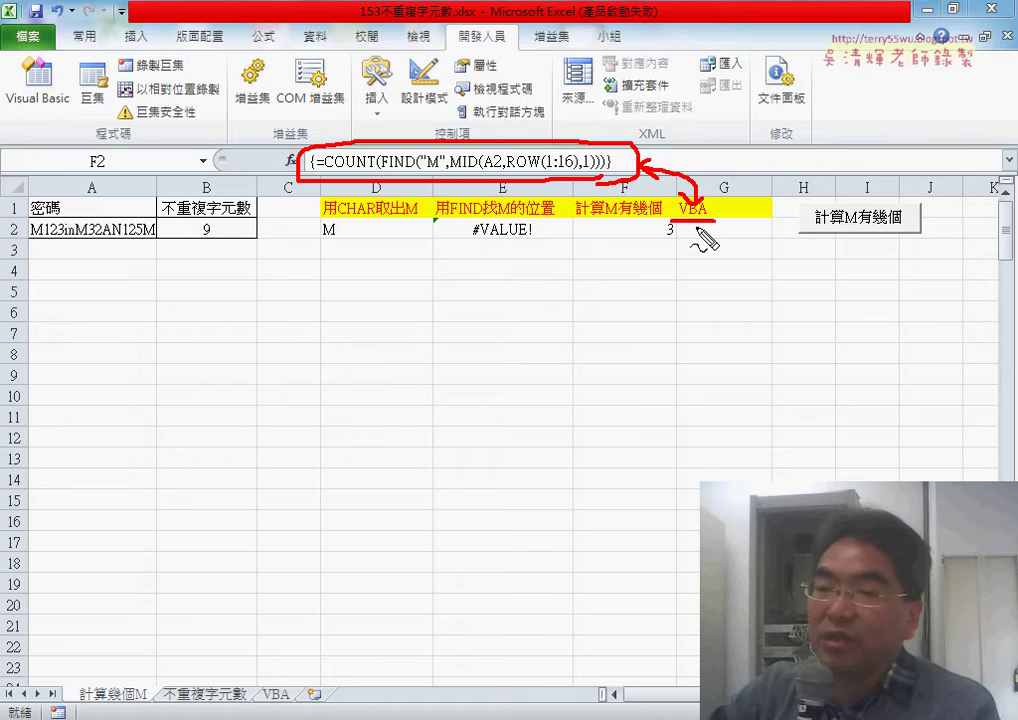
key(Escape)
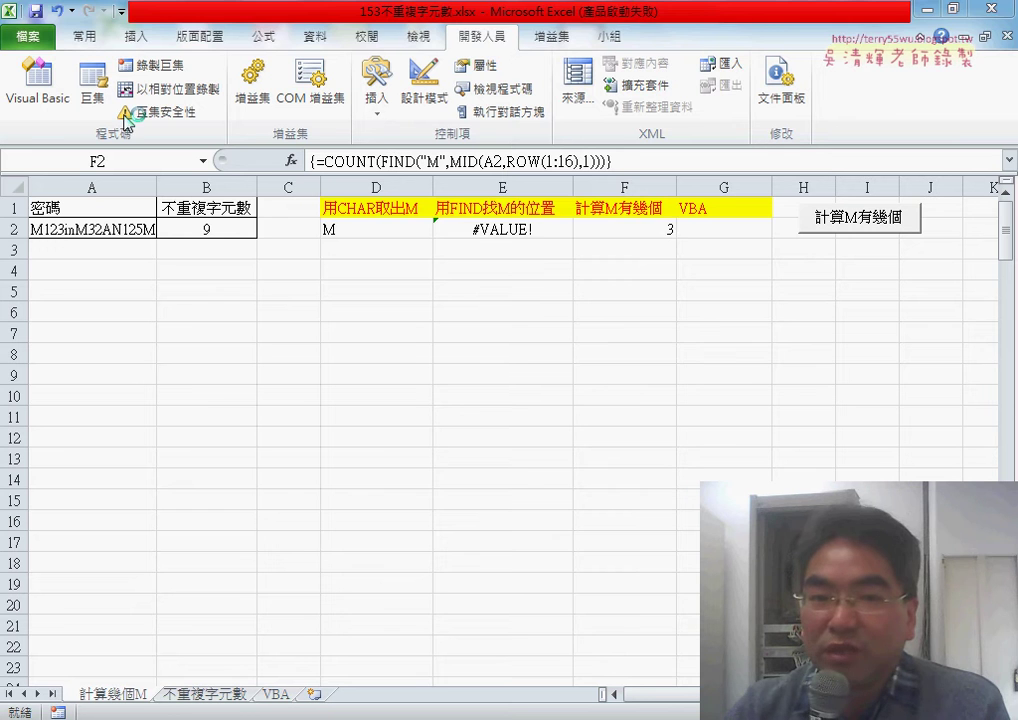
Step: Show the macro's InStr "M" argument in the VBA editor, compare it with D2 and F2, then return to the code
click(47, 104)
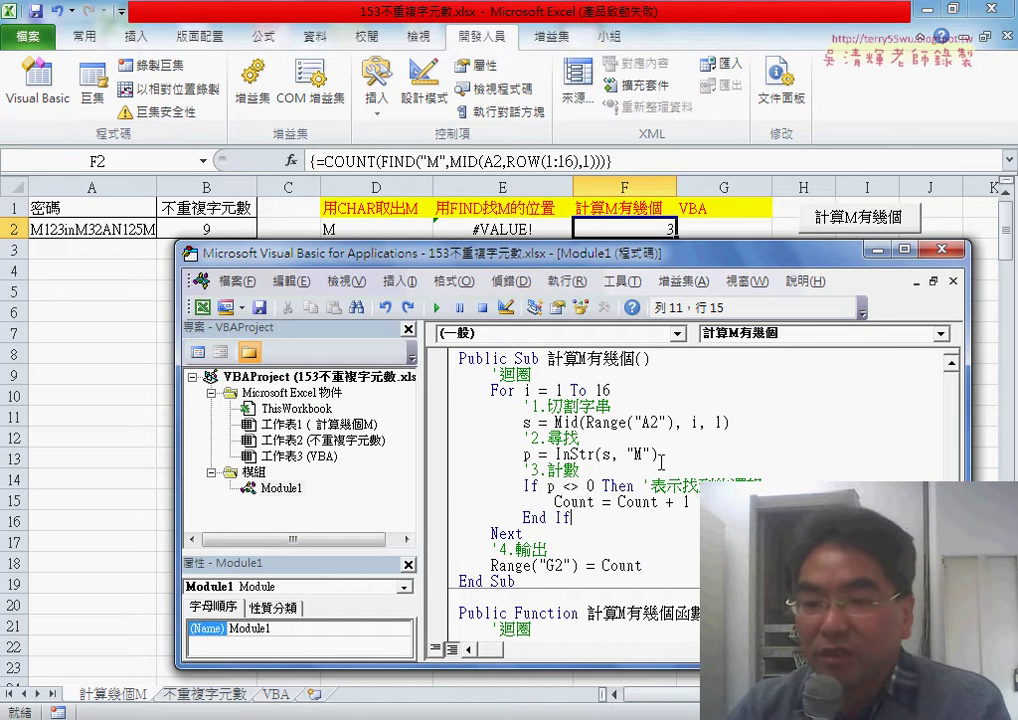
drag(655, 455, 627, 455)
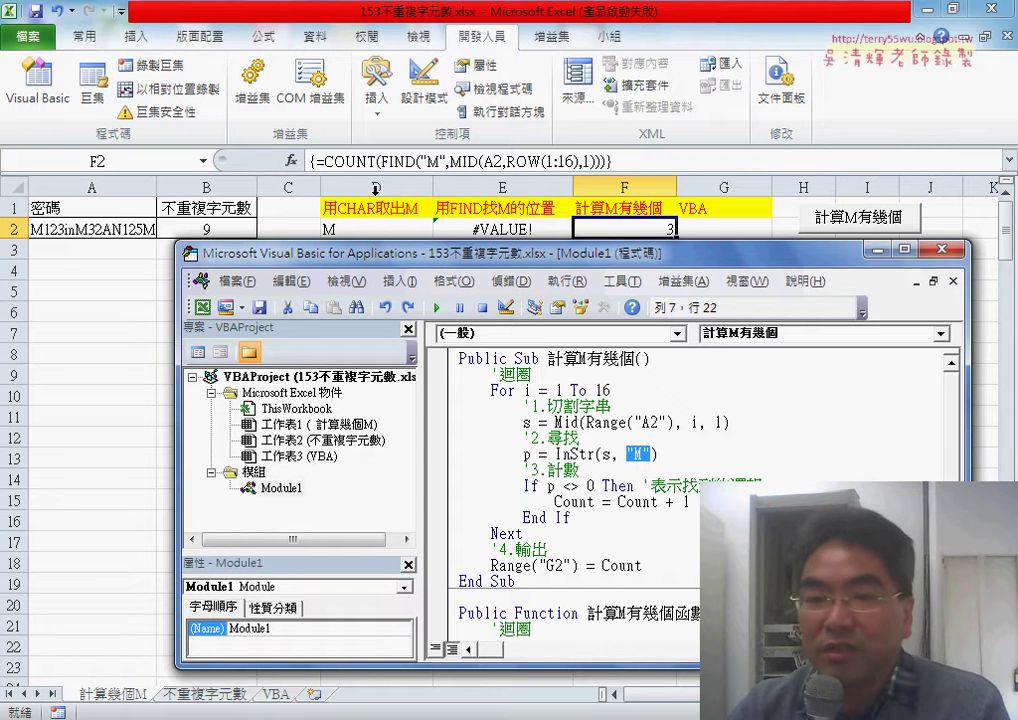
click(362, 227)
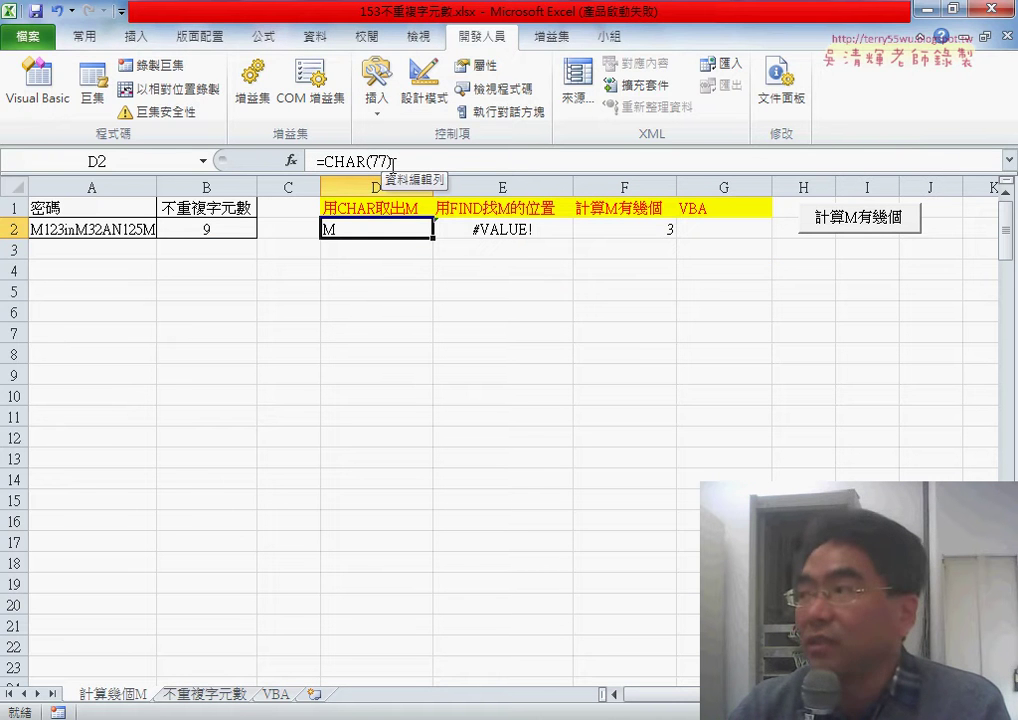
click(654, 229)
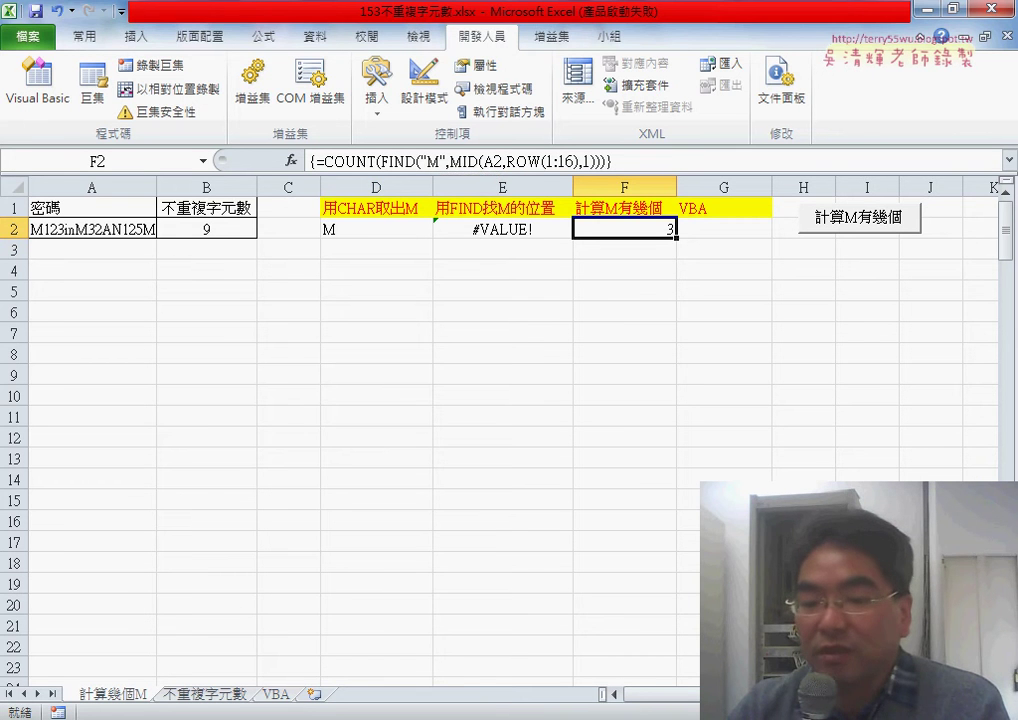
key(alt+F11)
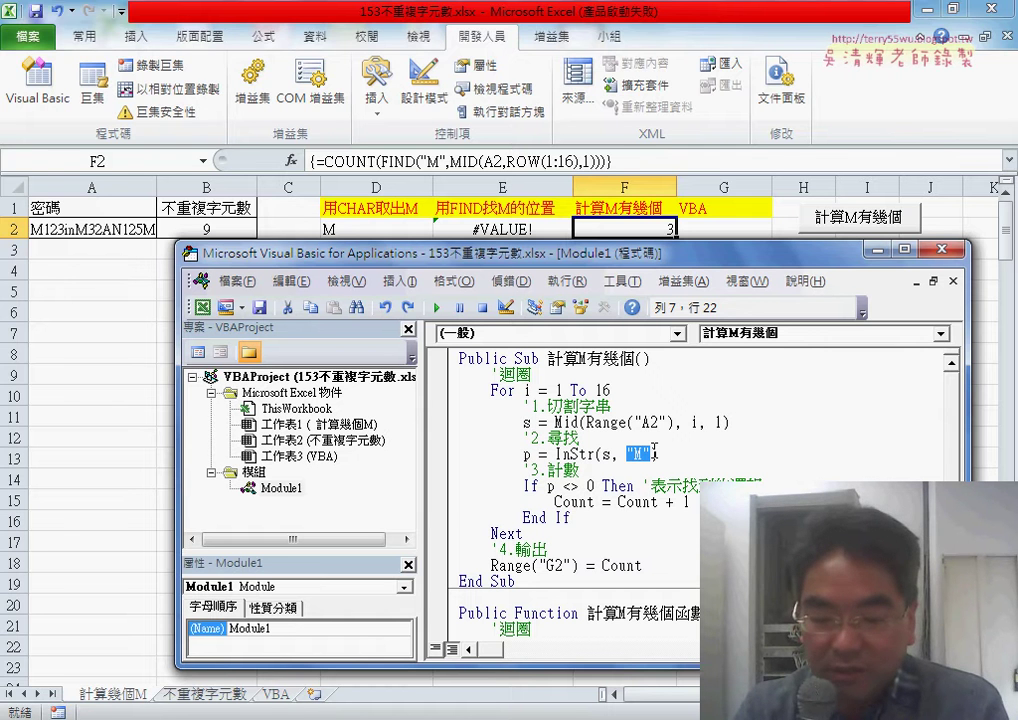
Step: Replace the literal "M" in InStr with VBA.Chr(77) using IntelliSense
text(vba)
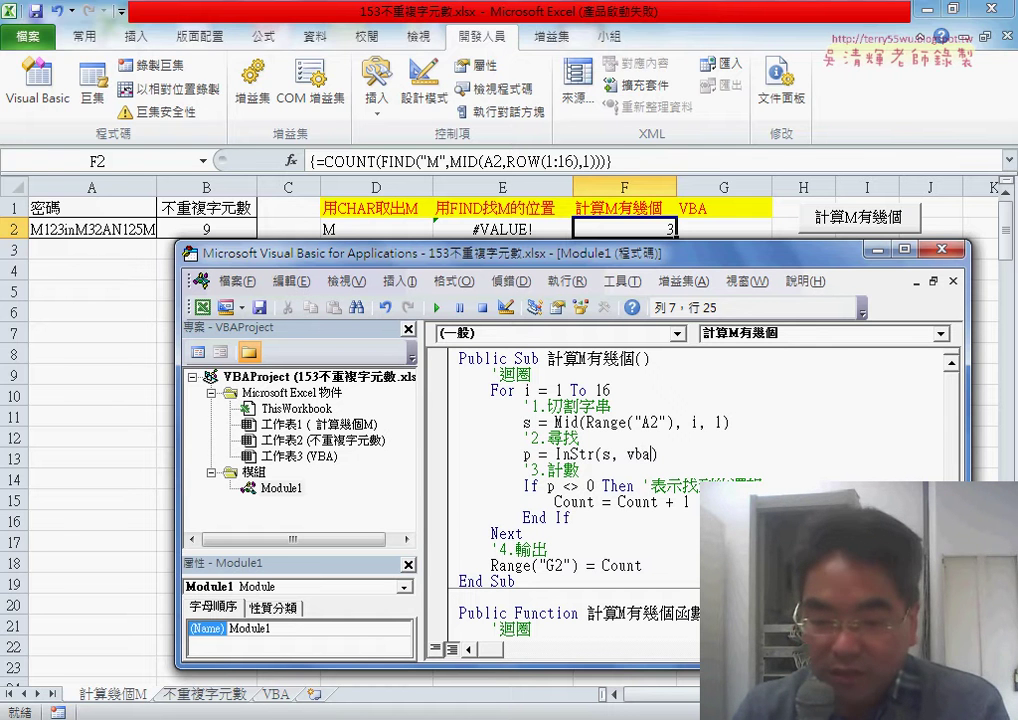
key(ctrl+space)
text(c)
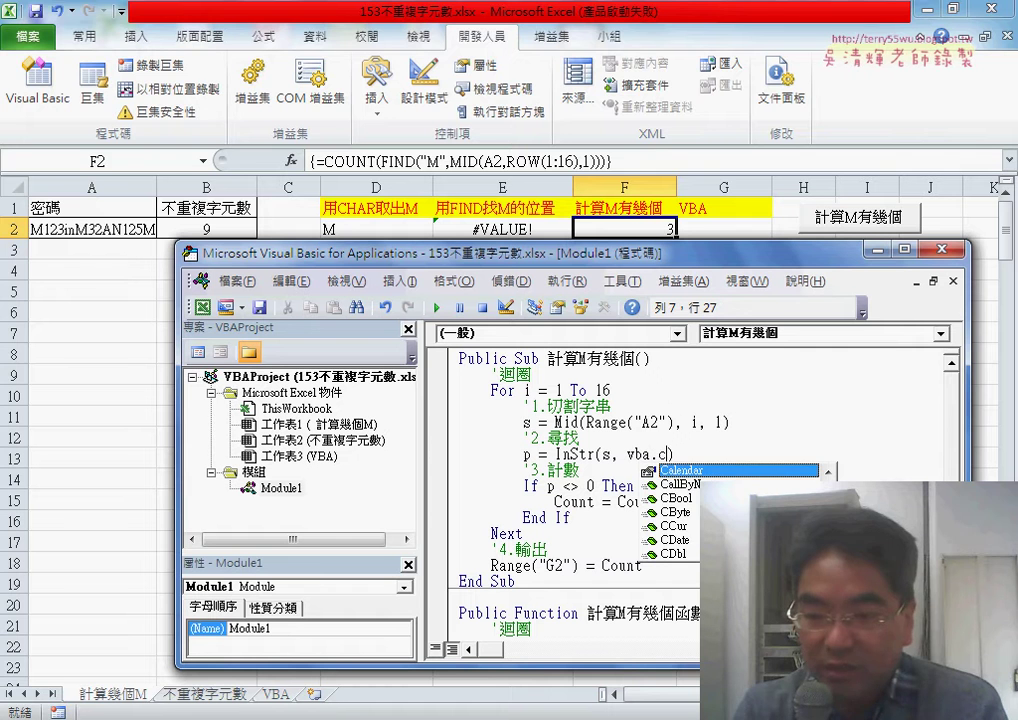
text(h)
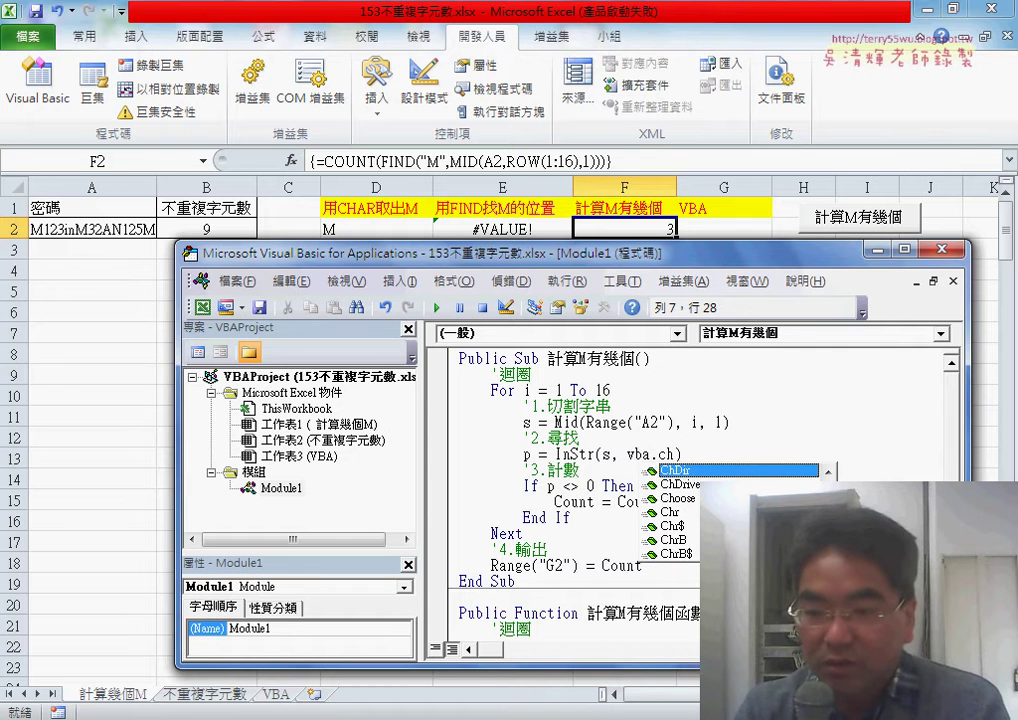
key(Down)
key(Down)
key(Down)
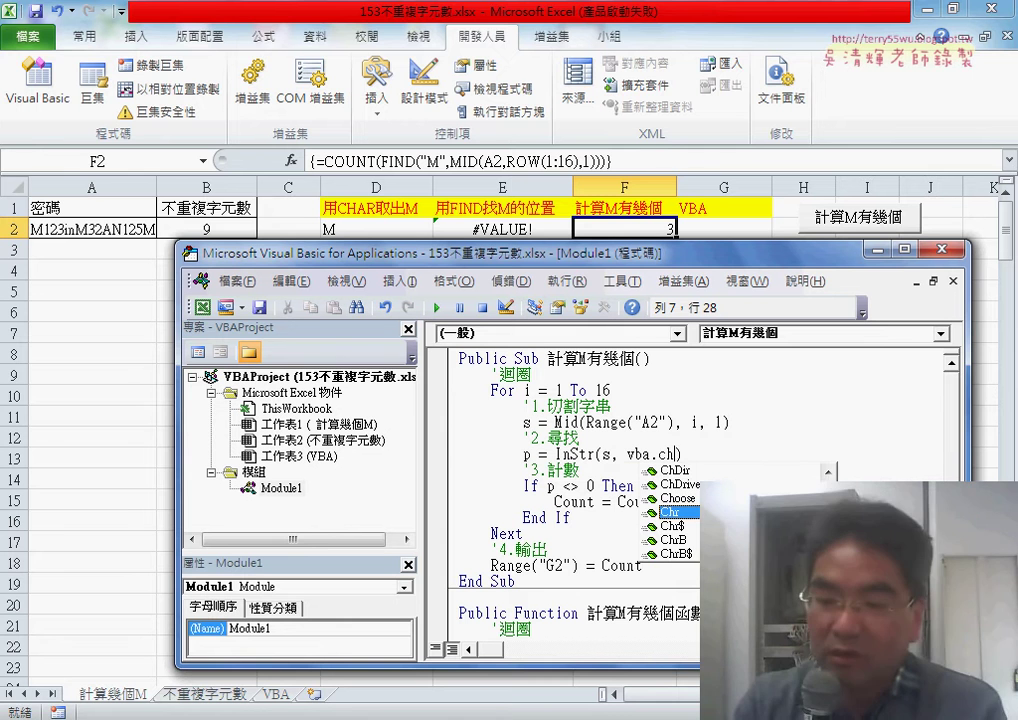
key(Tab)
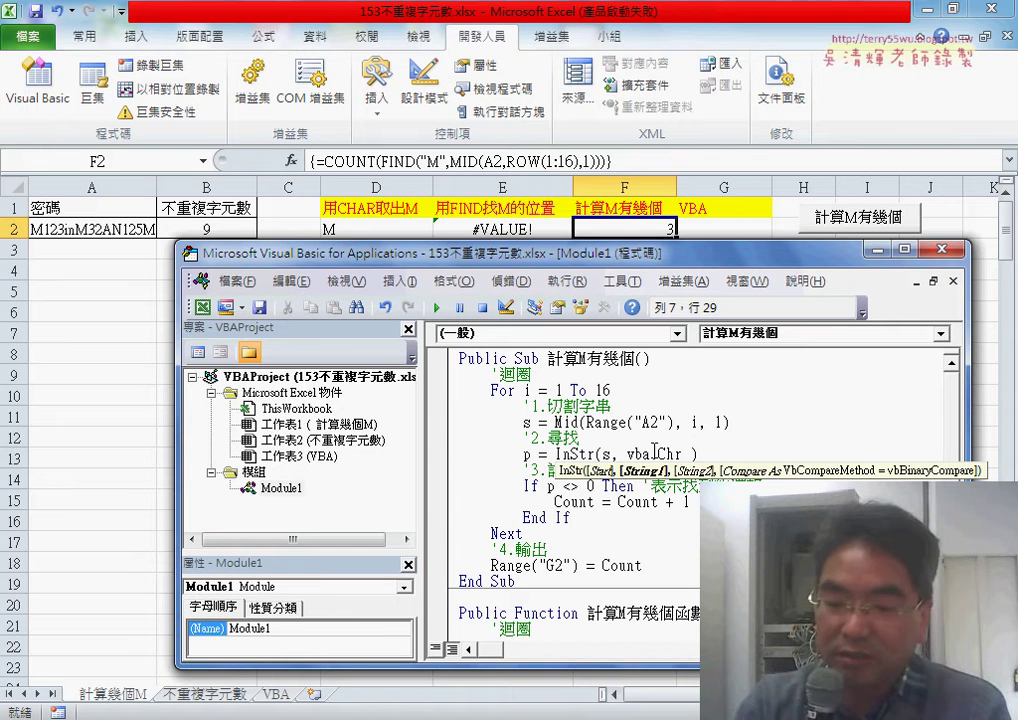
text((77)
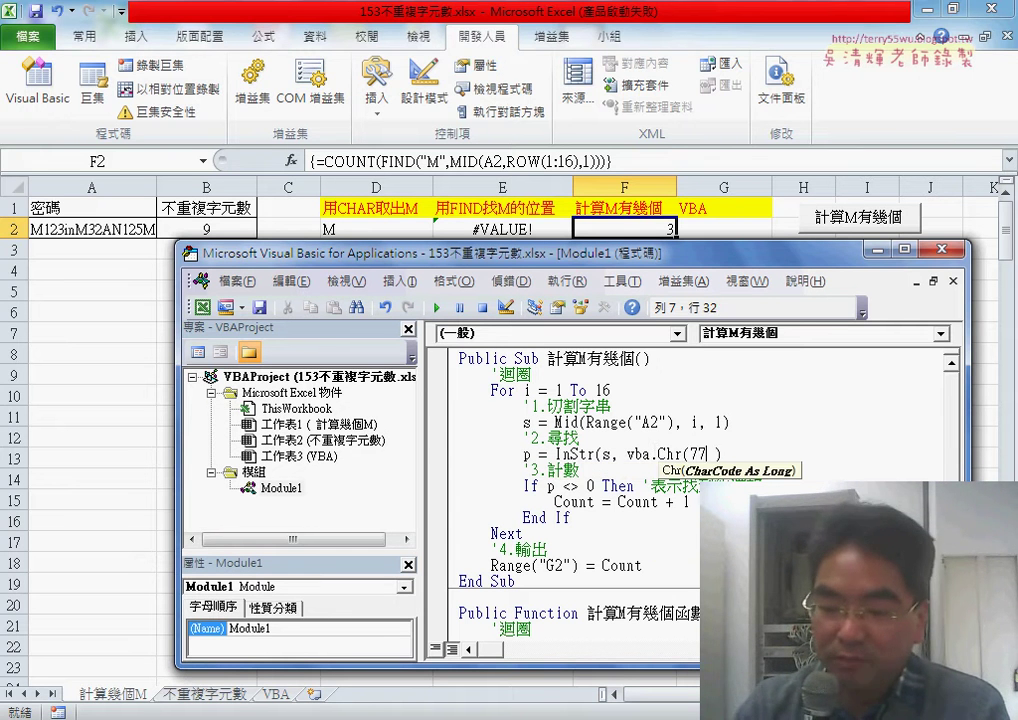
text())
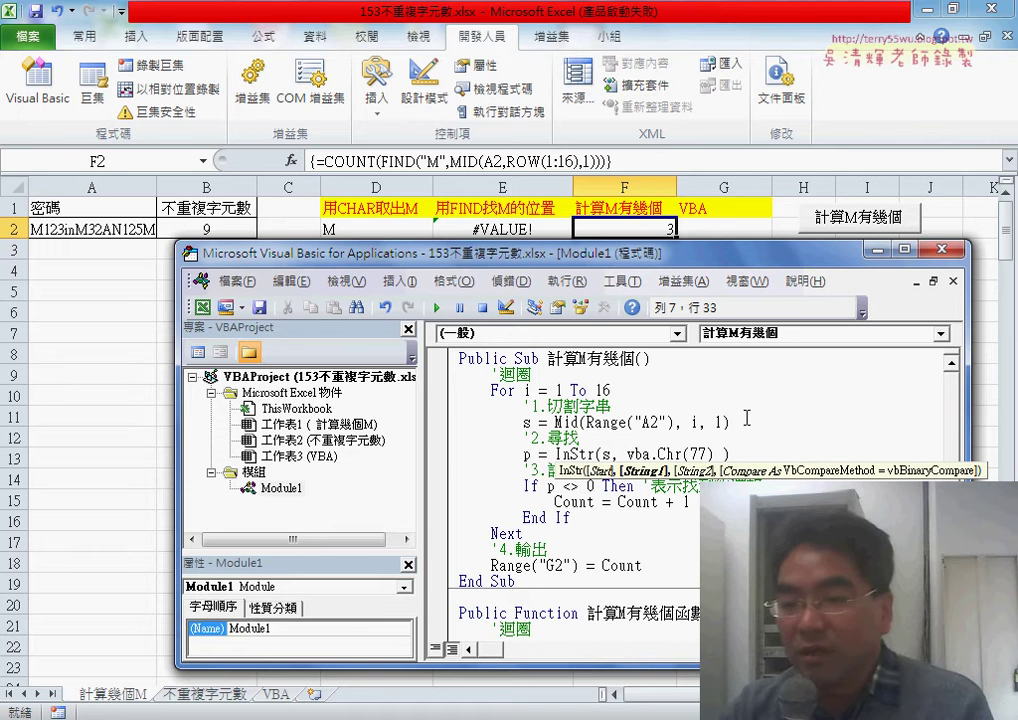
click(746, 418)
Step: Delete and restore the VBA. prefix on Chr, then bring up help for Chr
double_click(640, 454)
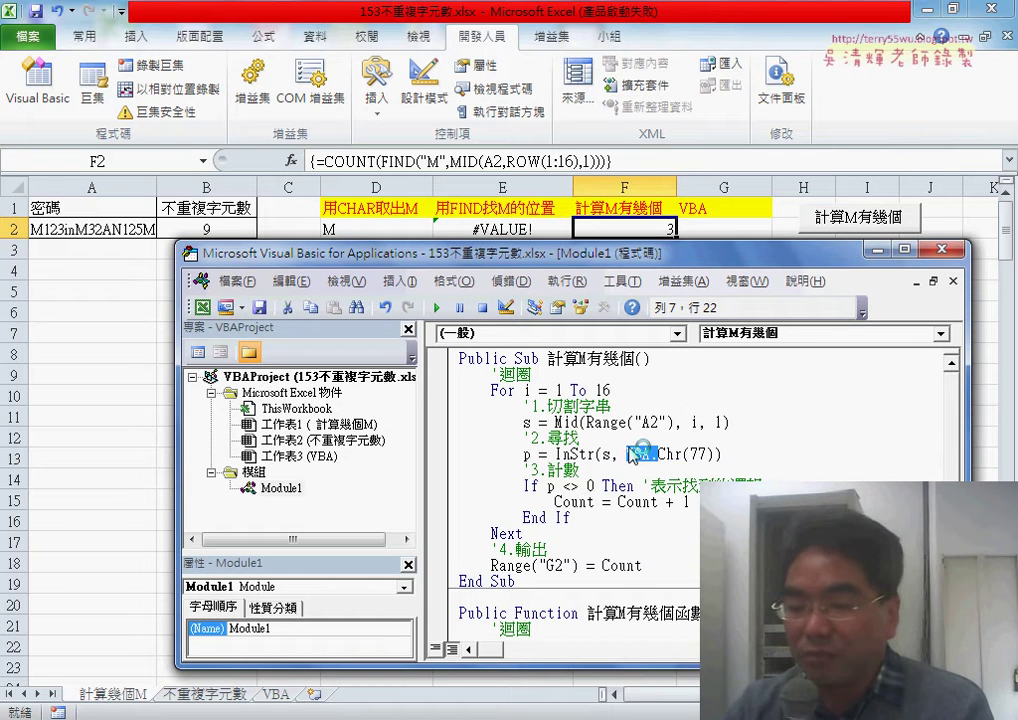
key(Delete)
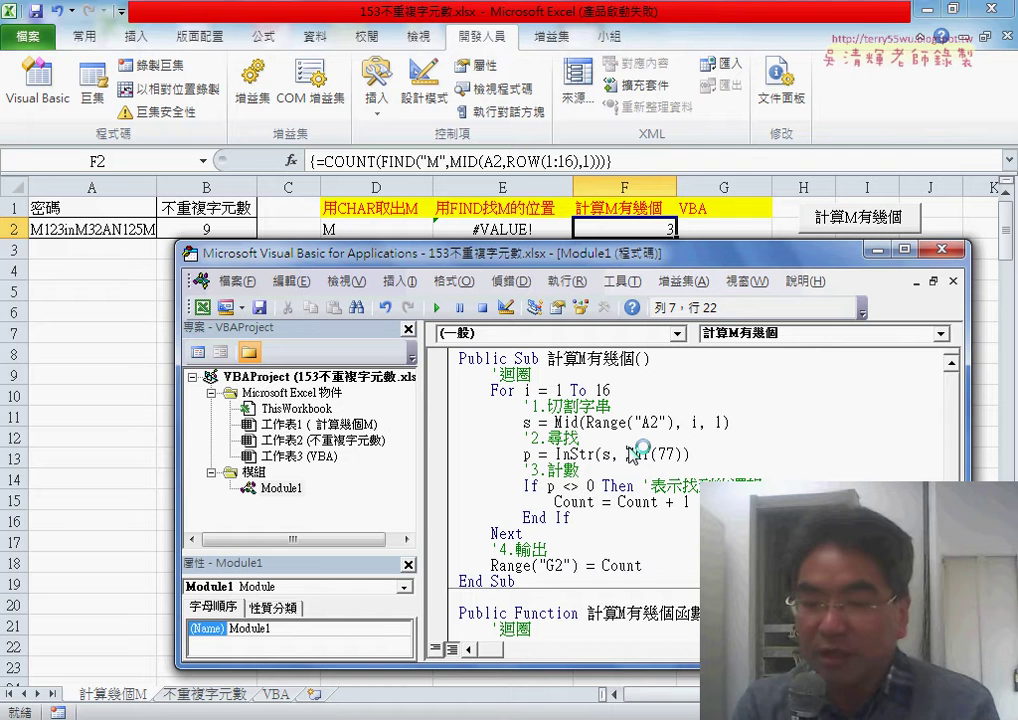
key(ctrl+z)
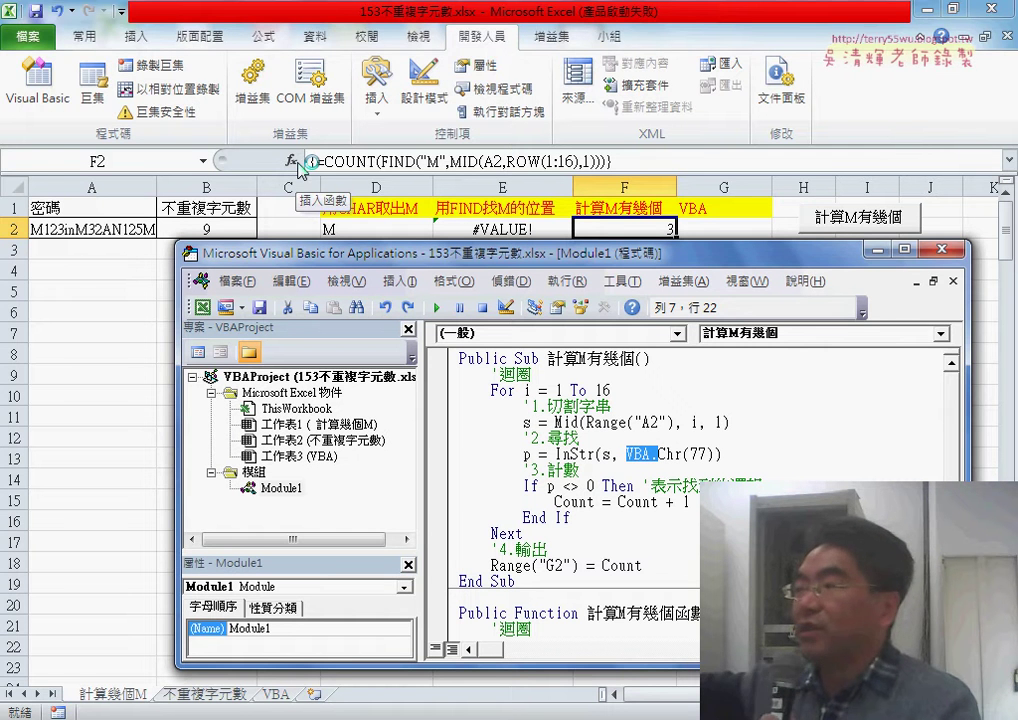
click(670, 454)
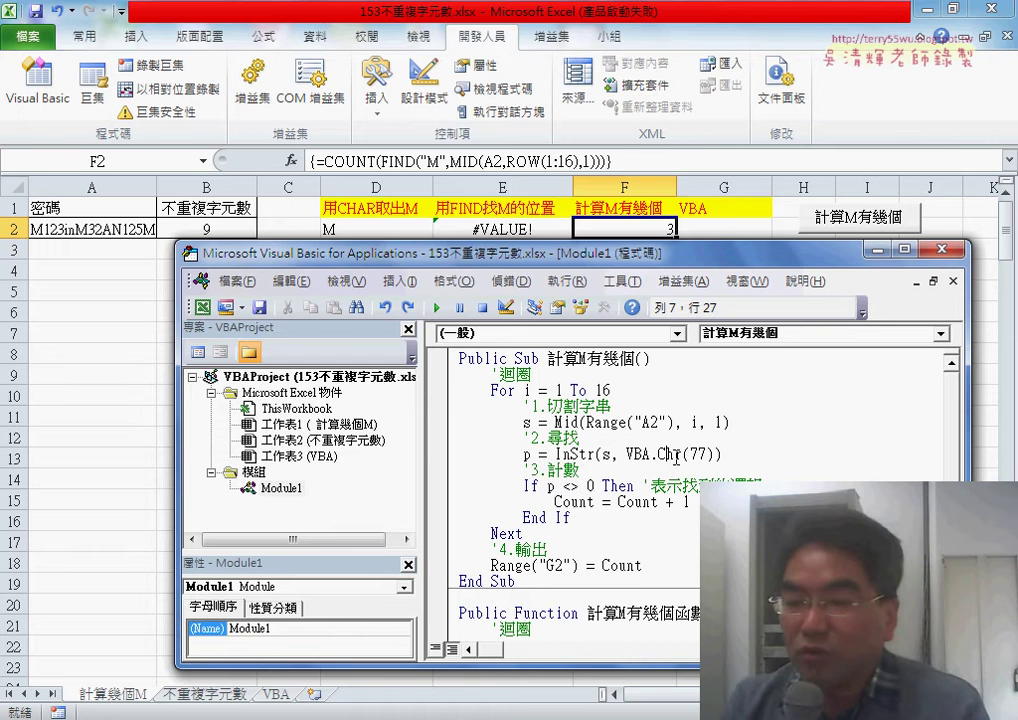
key(F1)
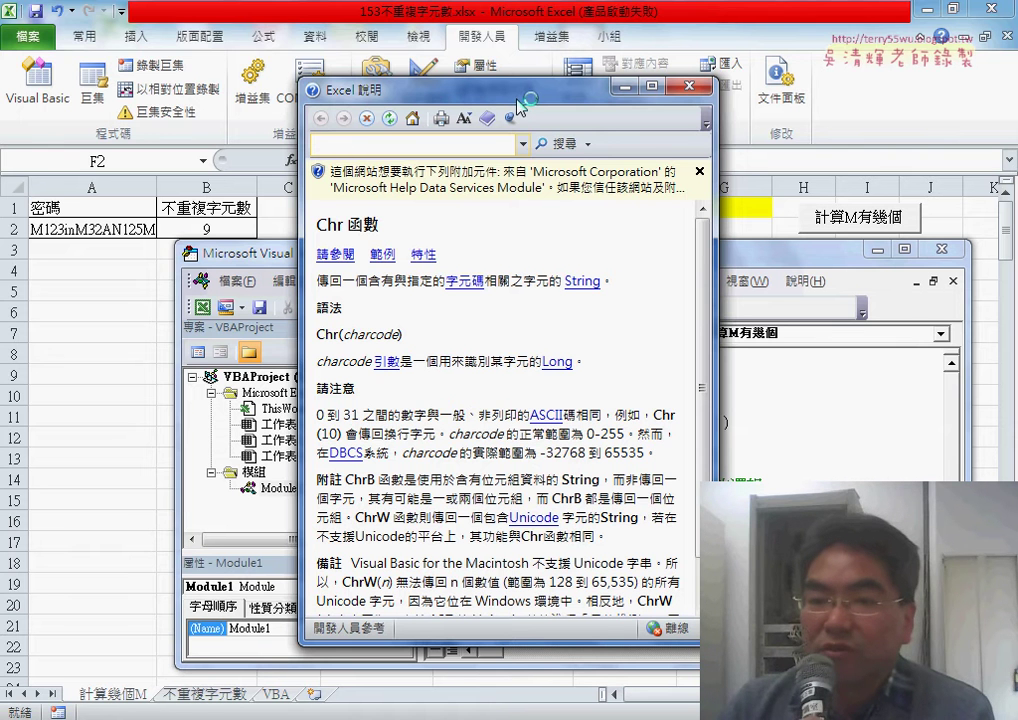
Step: Allow the blocked ActiveX help add-on to run and widen the Chr help window
click(531, 192)
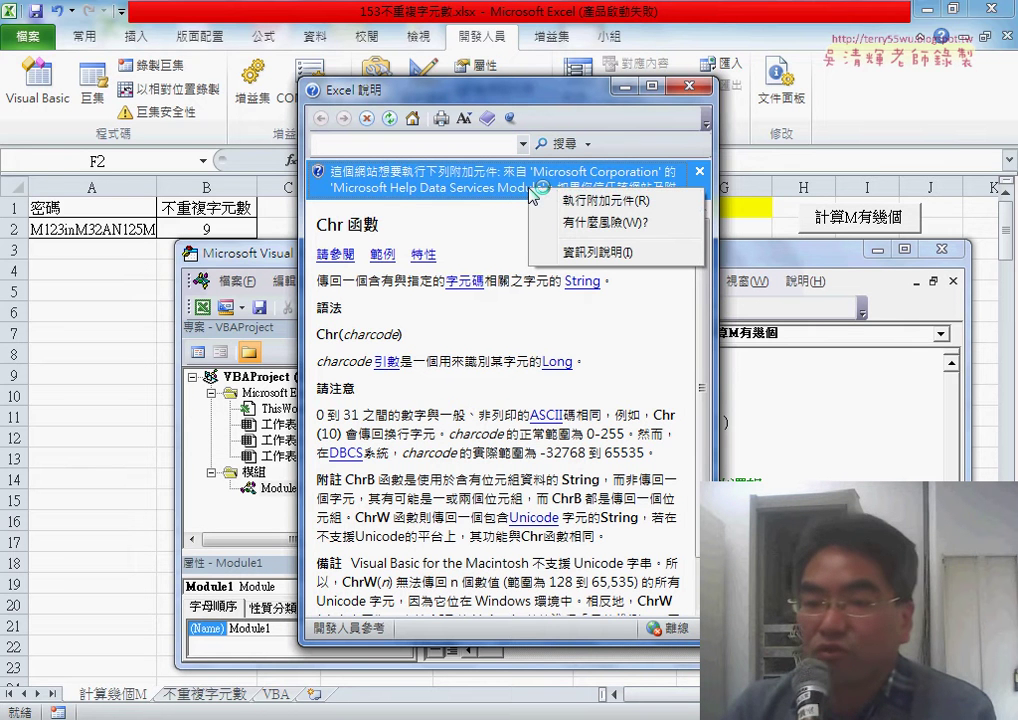
click(545, 200)
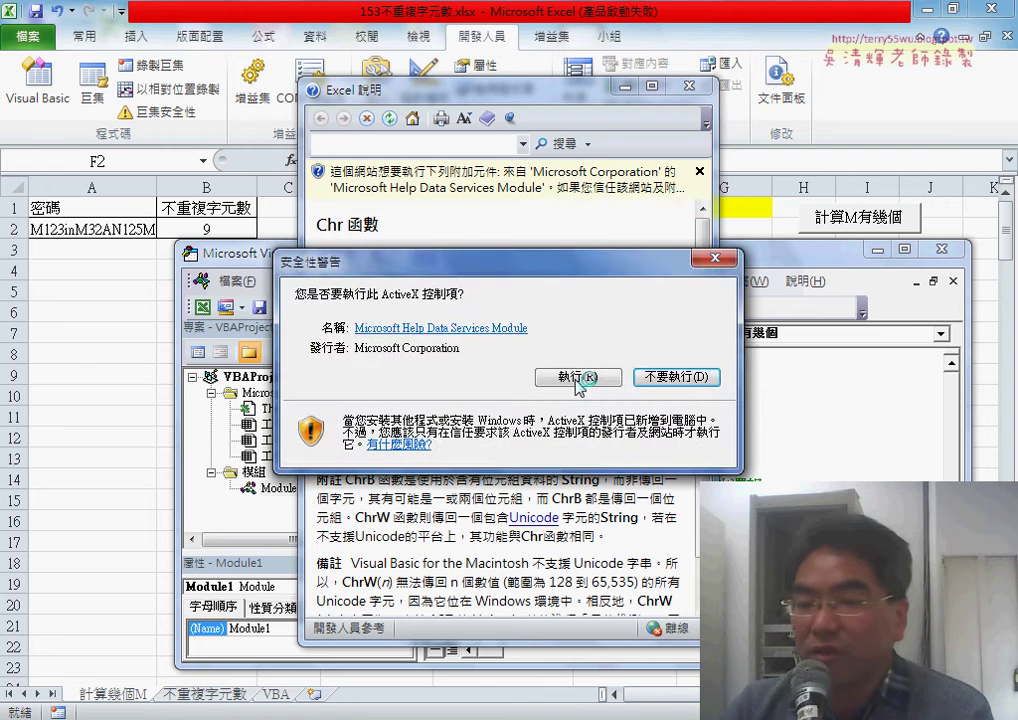
click(578, 378)
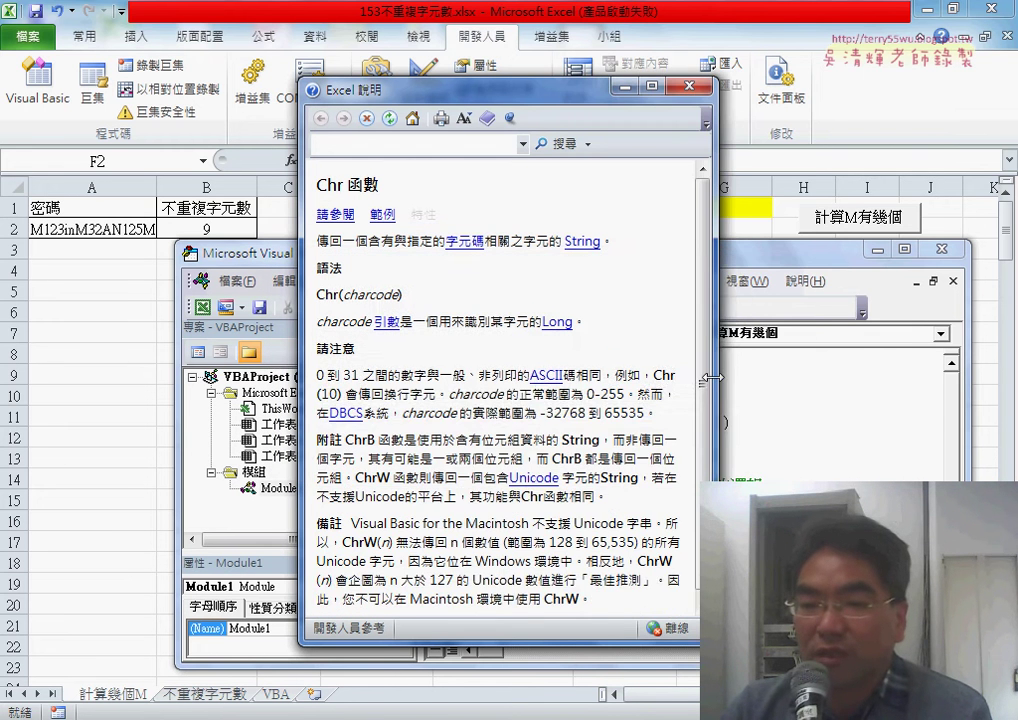
drag(710, 377, 960, 377)
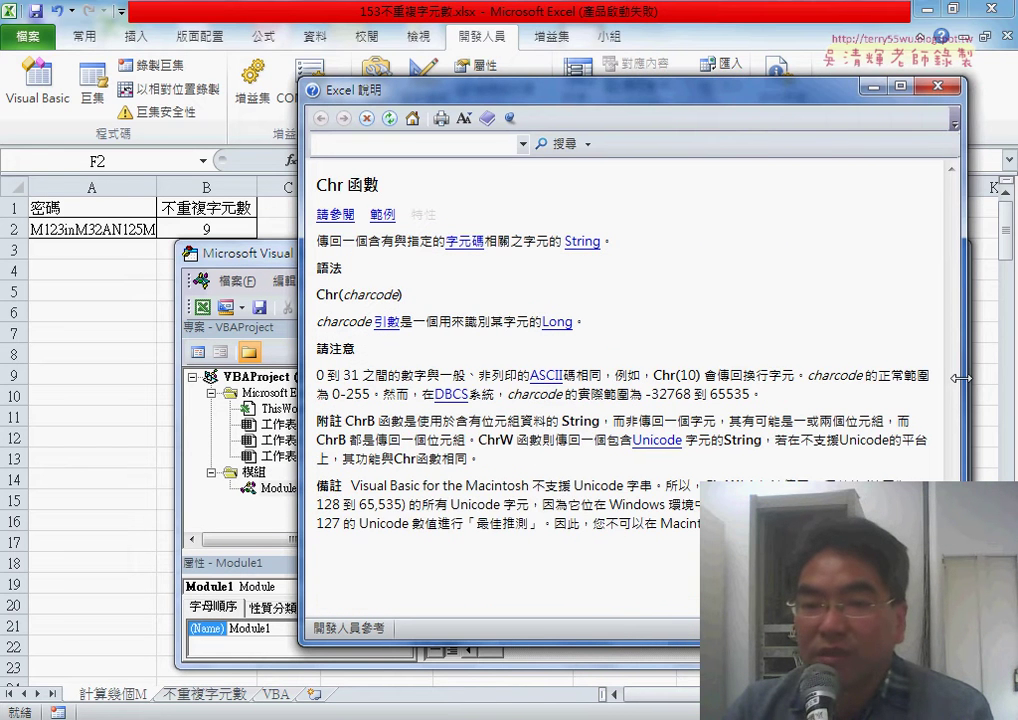
Step: Highlight the Chr 函數 heading and its first description sentence, then list related See Also topics
drag(317, 183, 383, 181)
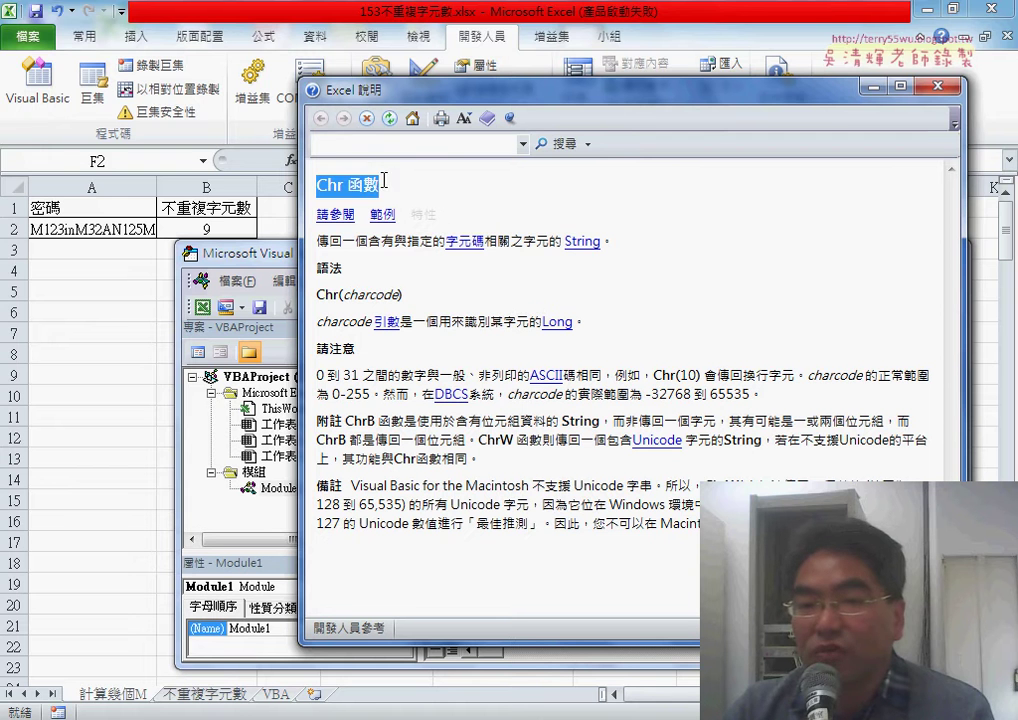
drag(322, 237, 636, 246)
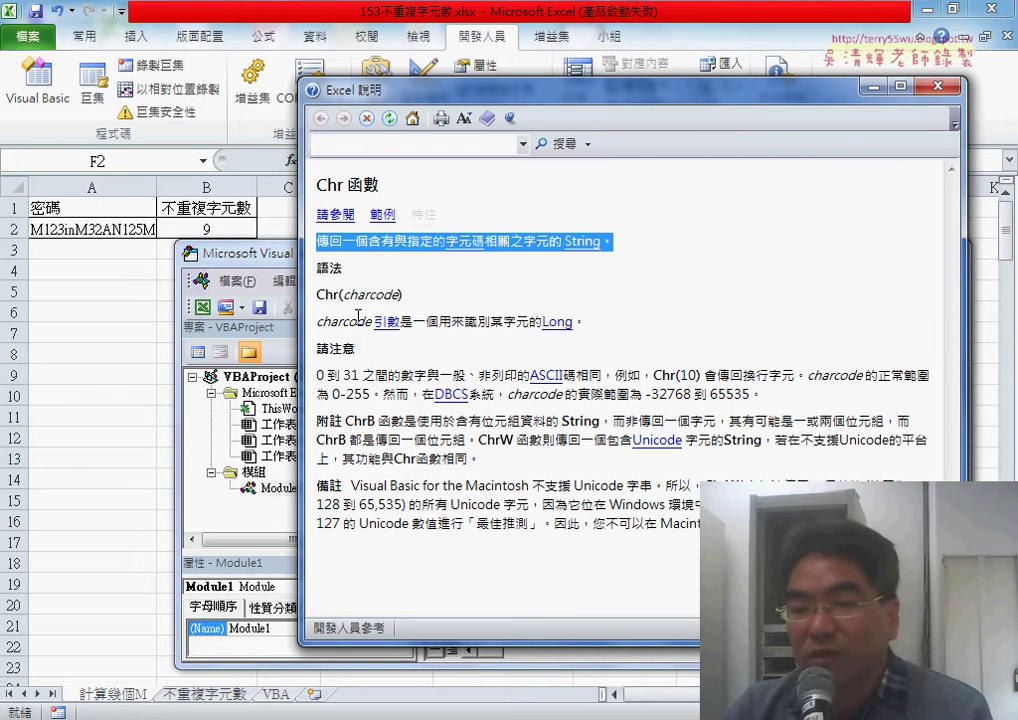
click(338, 217)
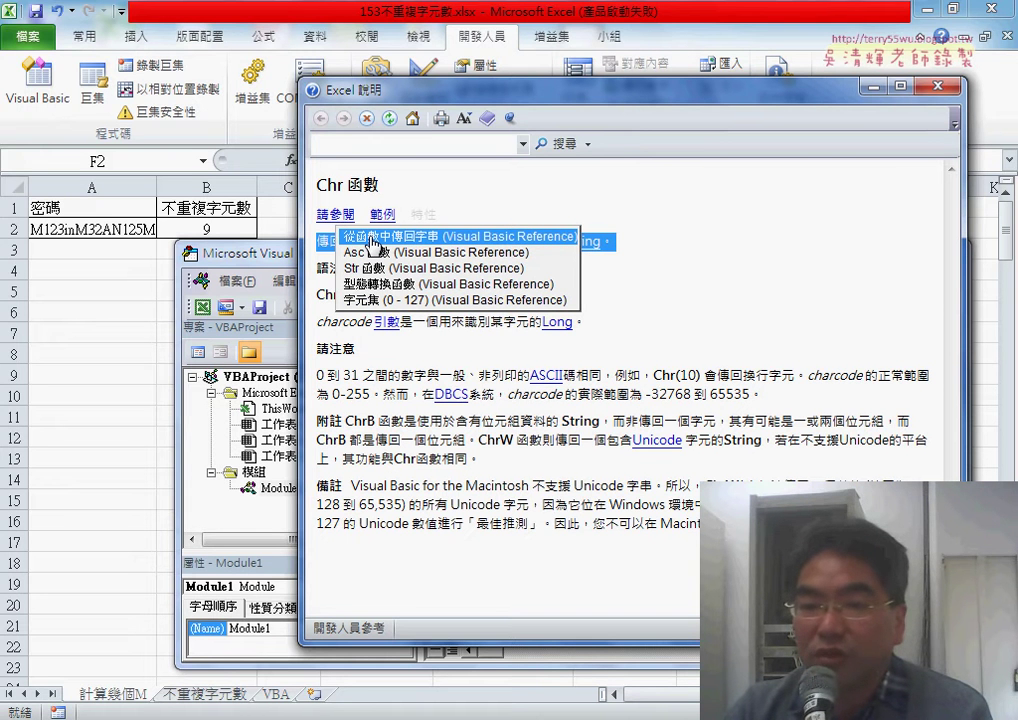
Step: Browse the 從函數中傳回字串 and 將資料寫到檔案中 topics in a maximized help window, then go Home
click(374, 240)
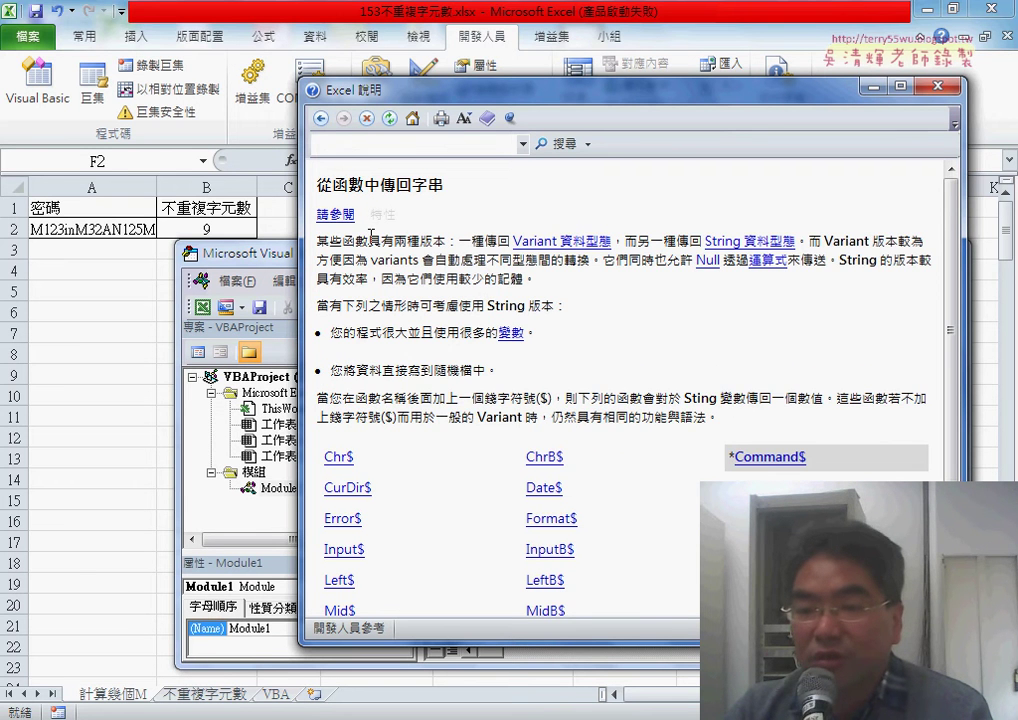
scroll(430, 268, down, 1)
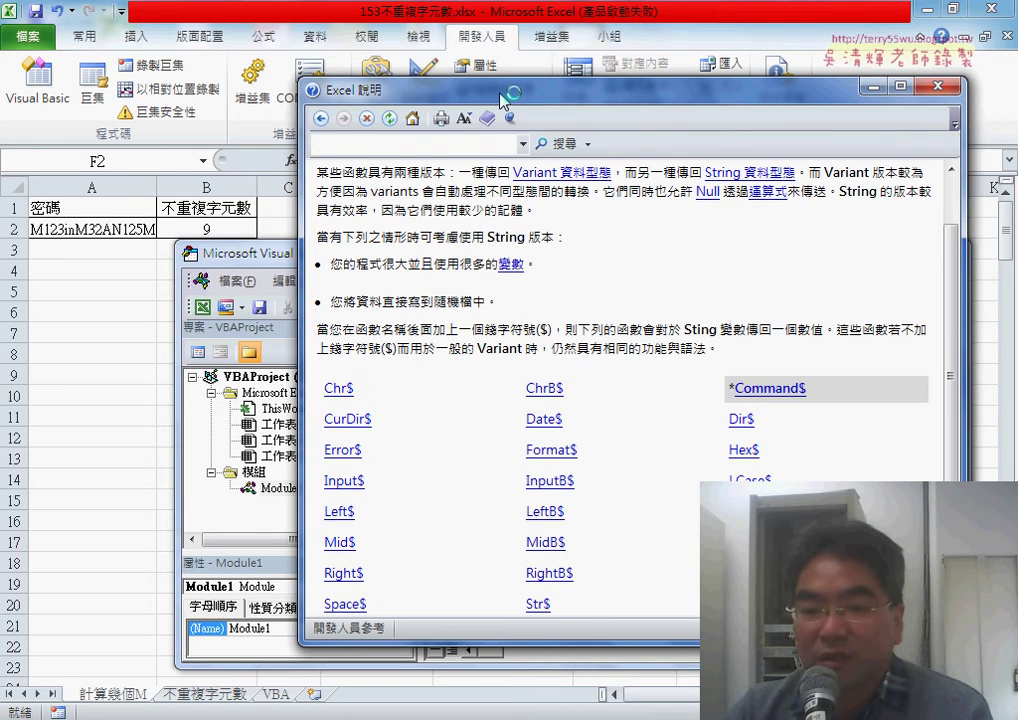
double_click(511, 90)
click(386, 539)
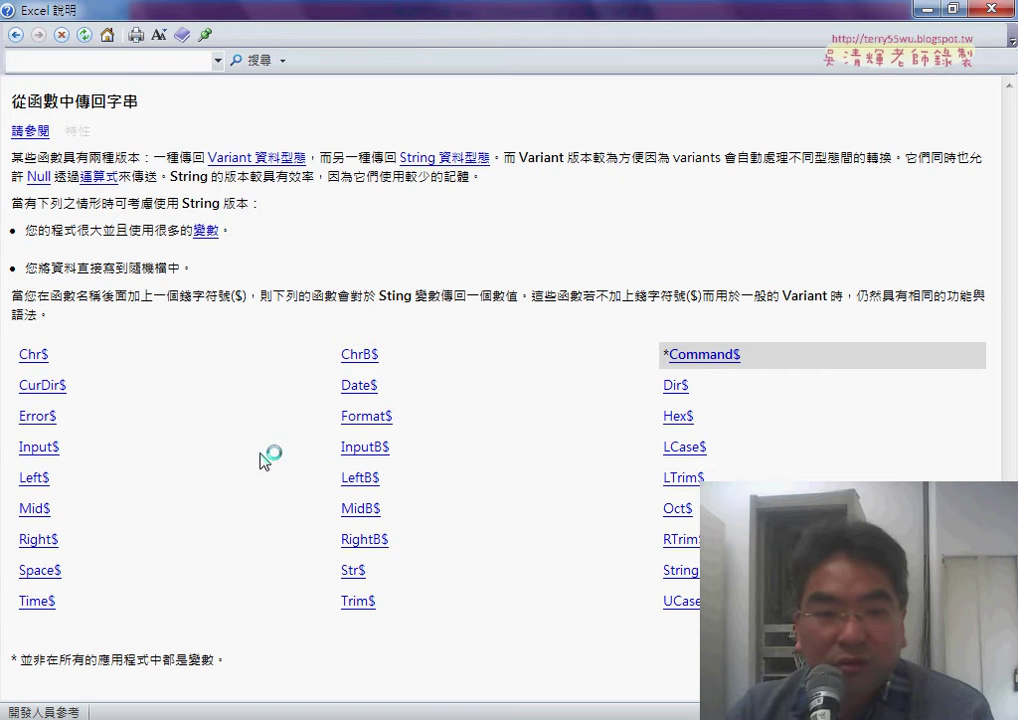
click(38, 133)
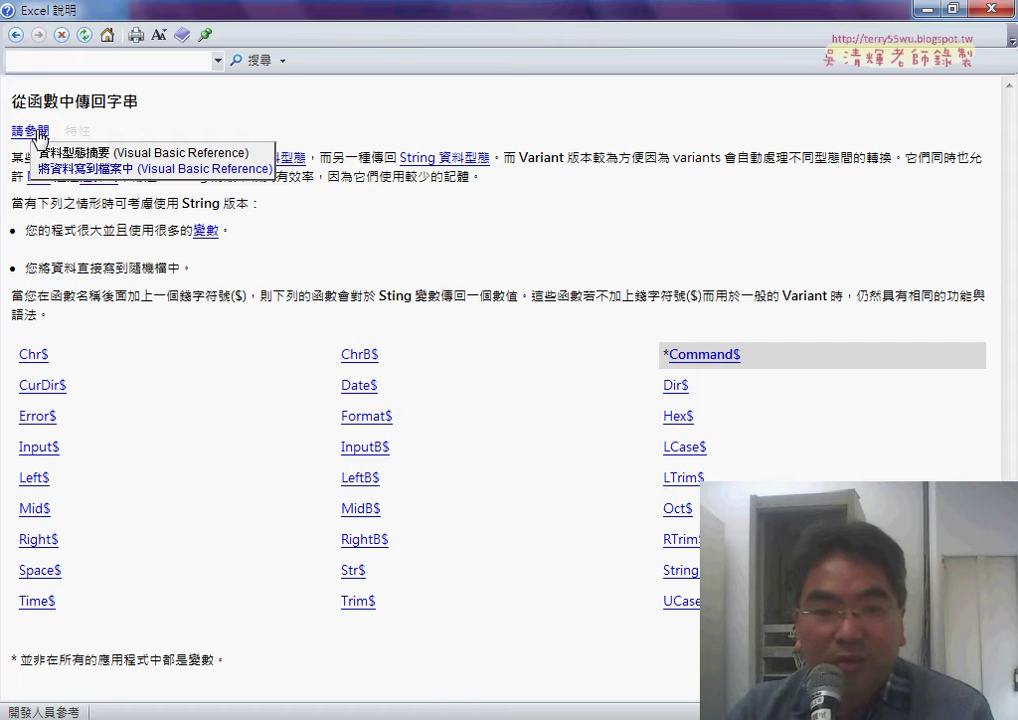
click(89, 170)
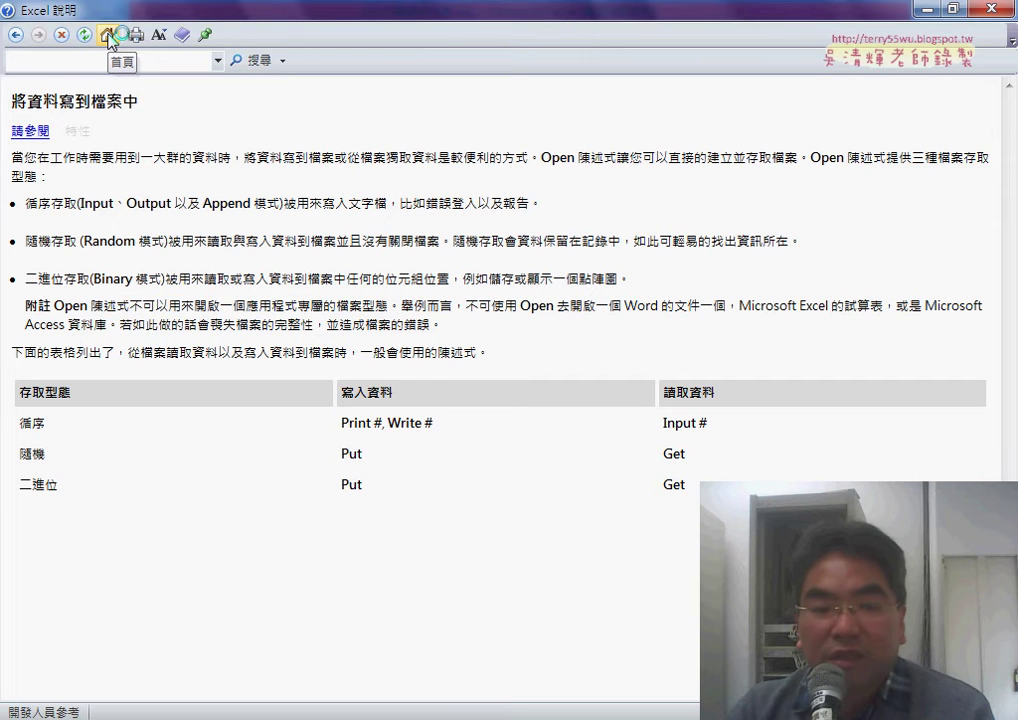
click(108, 38)
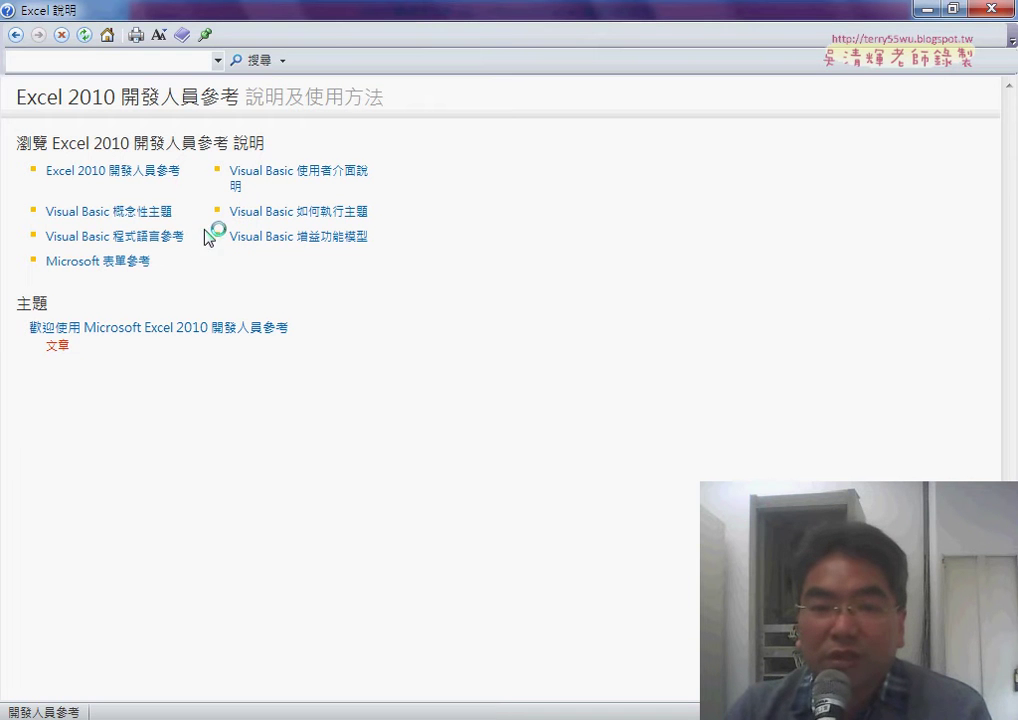
click(158, 240)
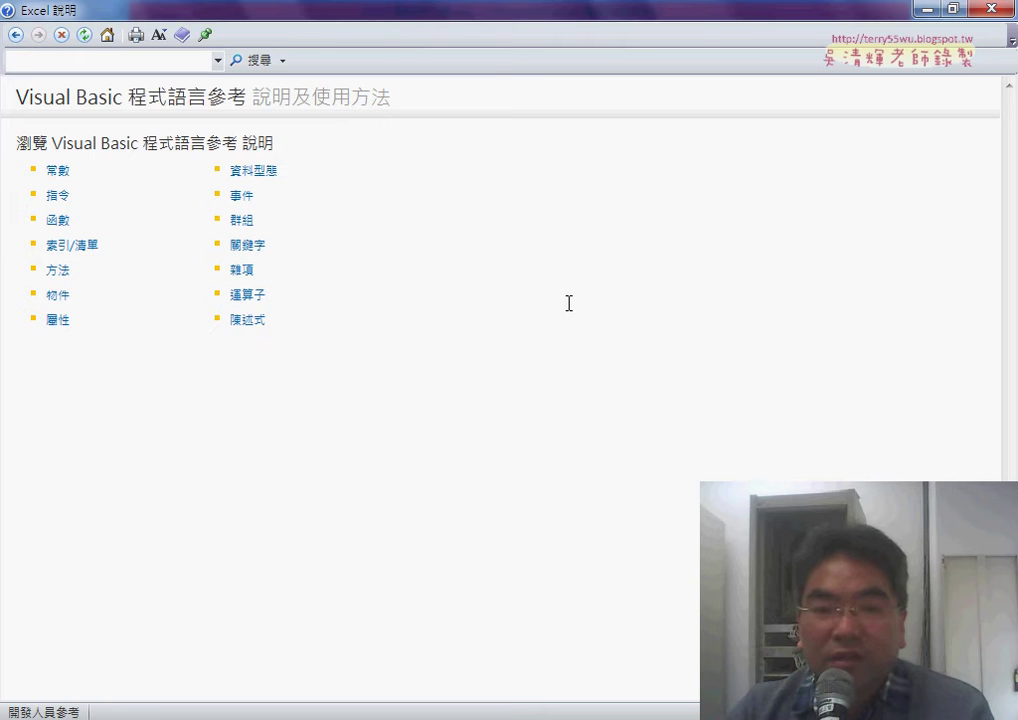
click(58, 222)
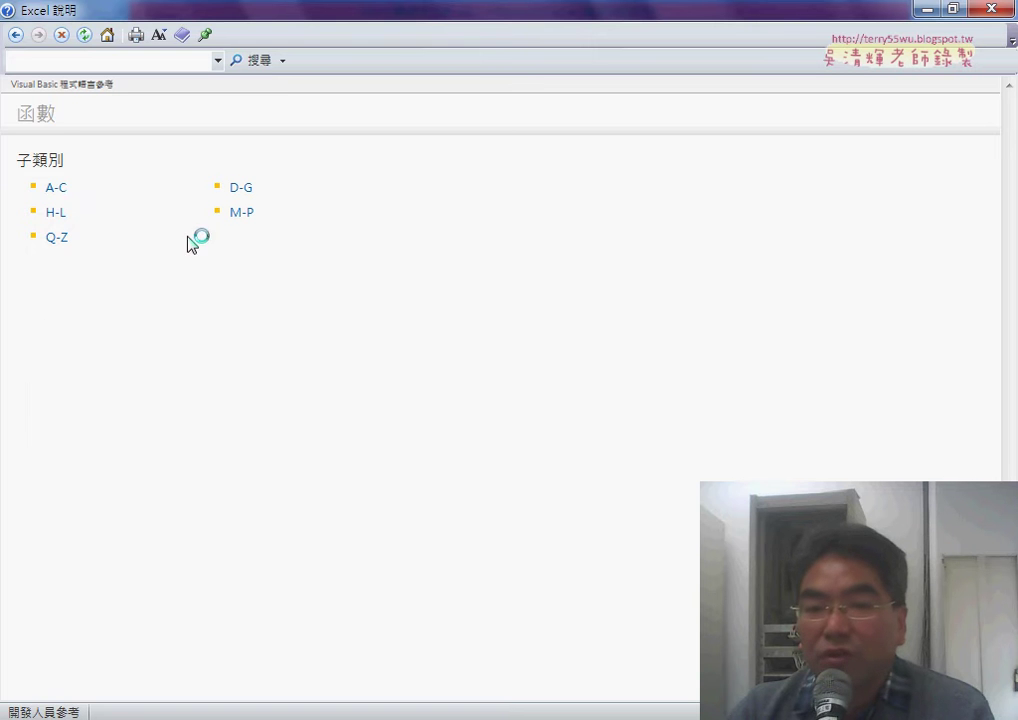
click(62, 194)
scroll(420, 276, down, 3)
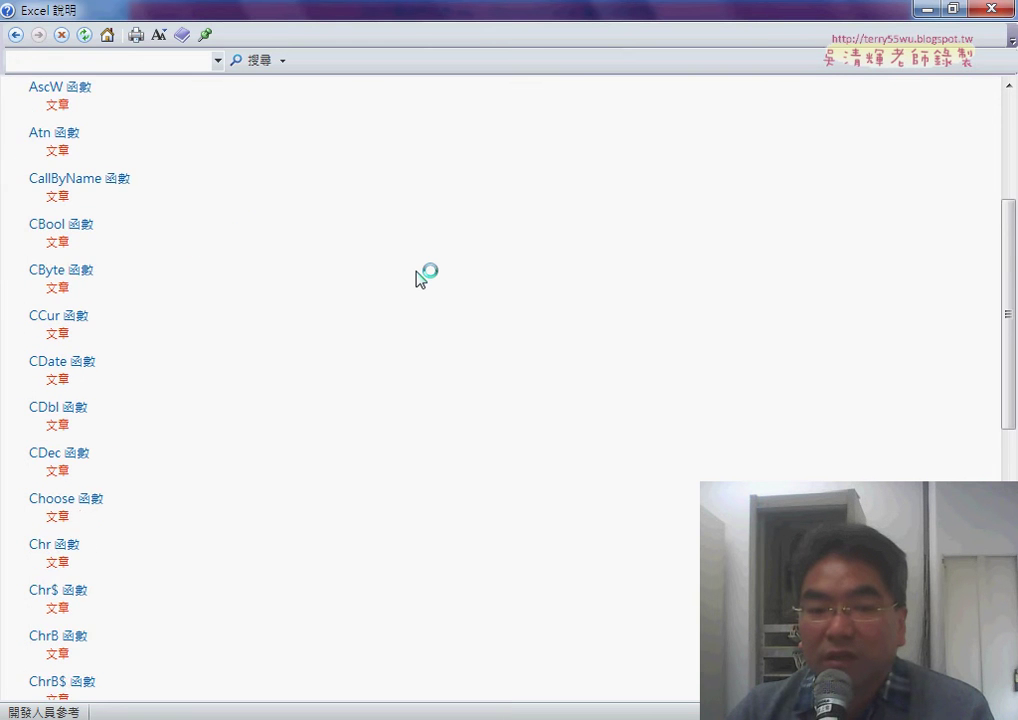
scroll(420, 276, down, 5)
scroll(420, 278, down, 1)
scroll(420, 276, up, 3)
scroll(420, 276, up, 5)
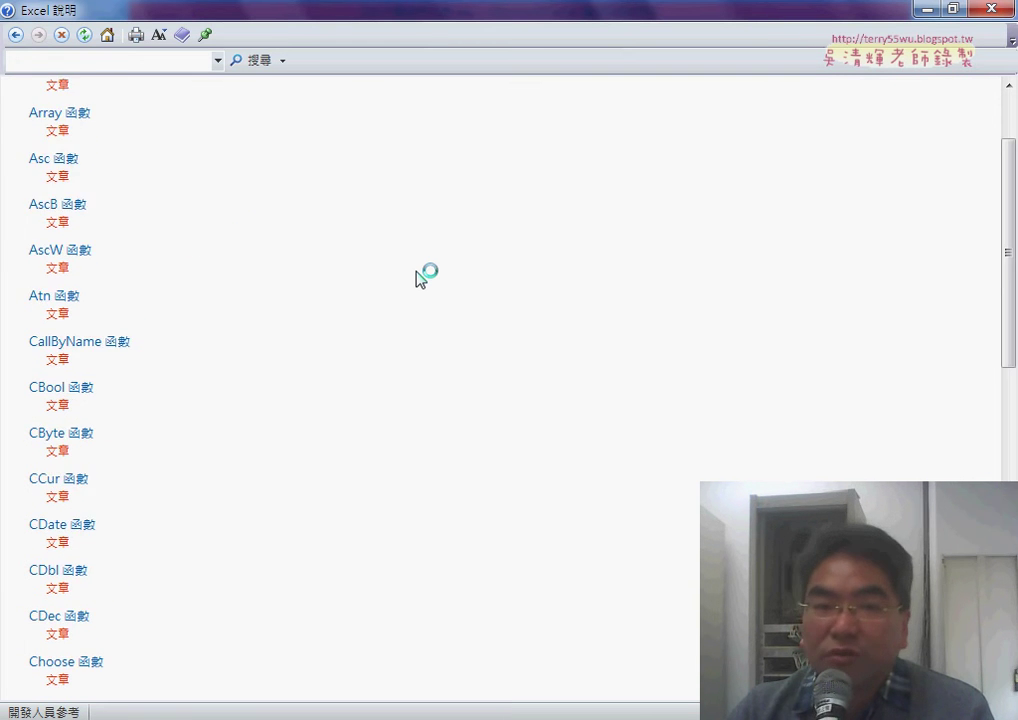
scroll(420, 276, up, 1)
click(16, 35)
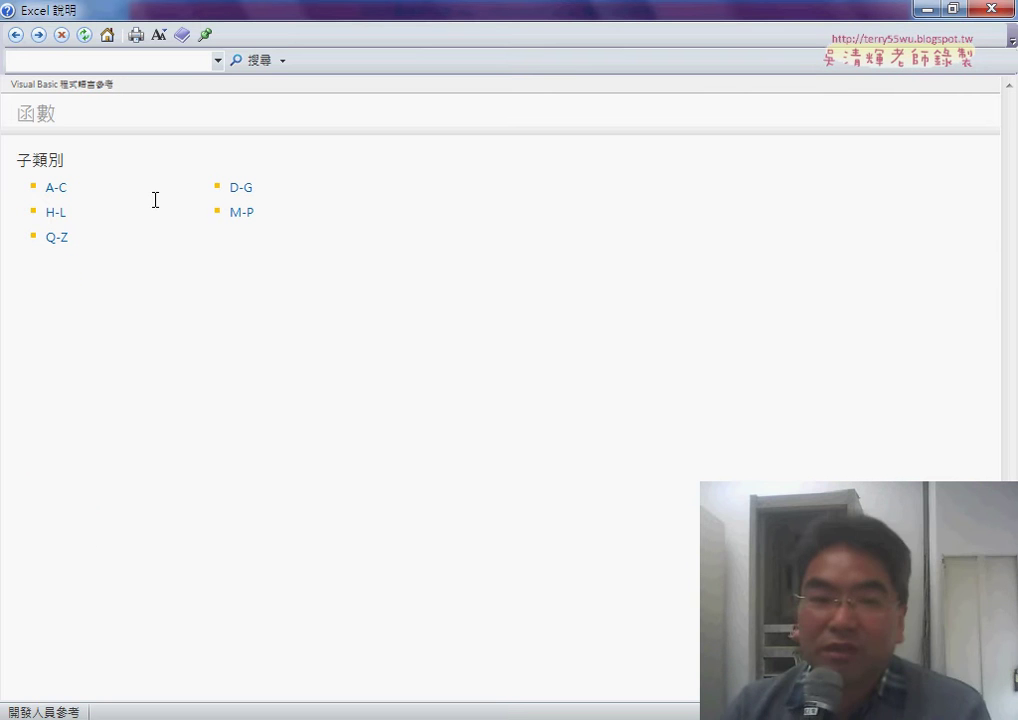
click(56, 188)
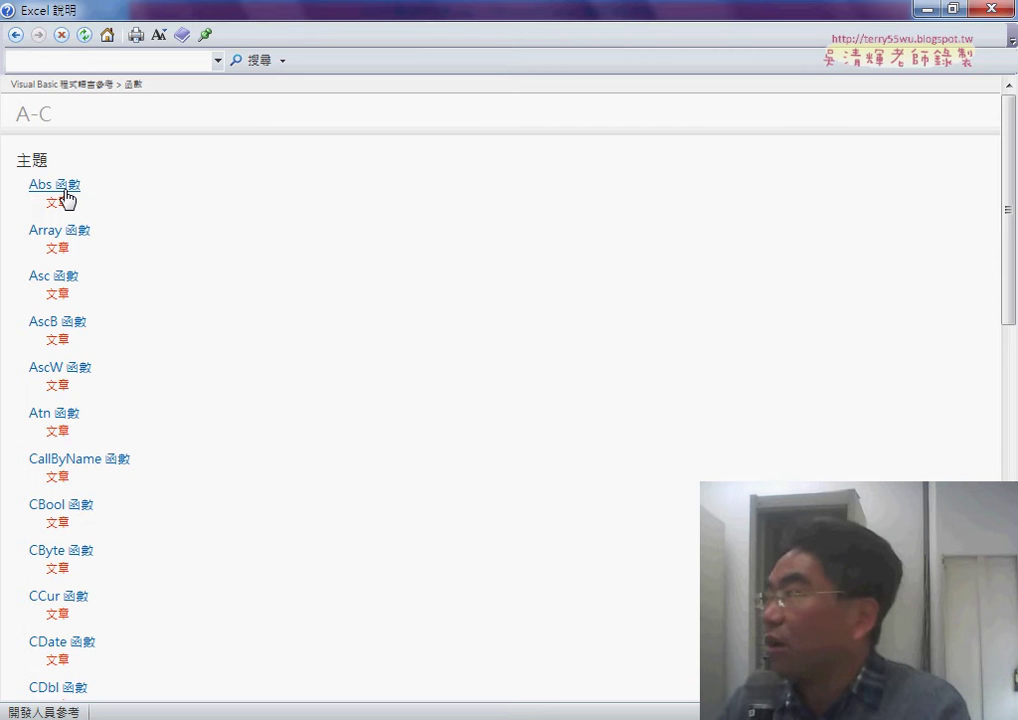
click(107, 37)
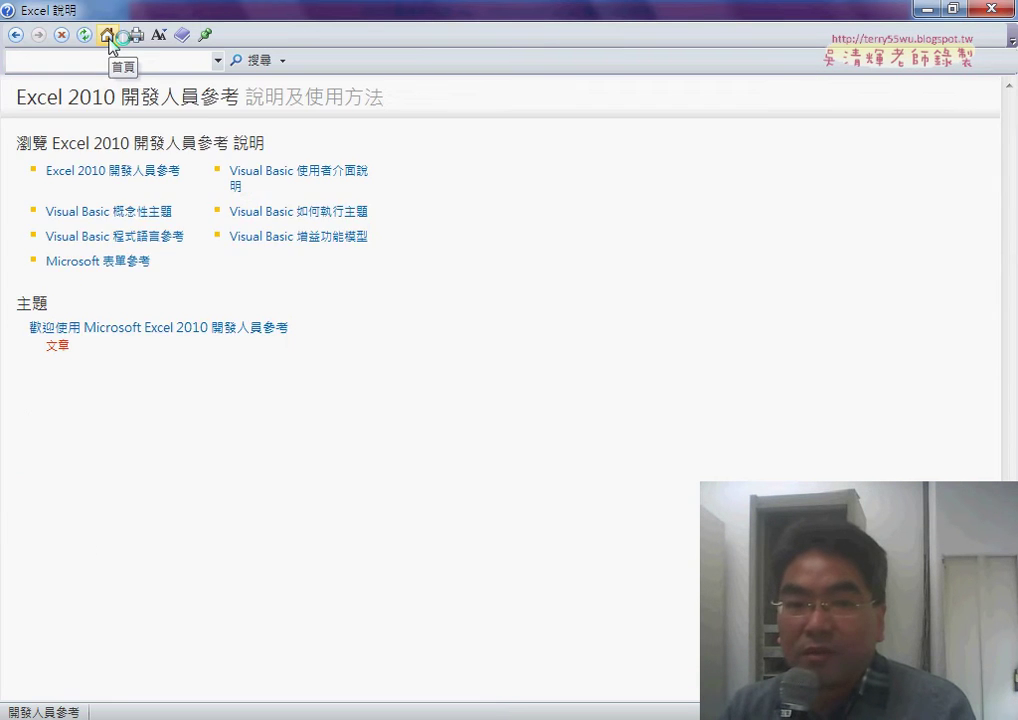
Step: Navigate Visual Basic 程式語言參考 > 函數 > A-C to the Chr 函數 help topic
click(136, 248)
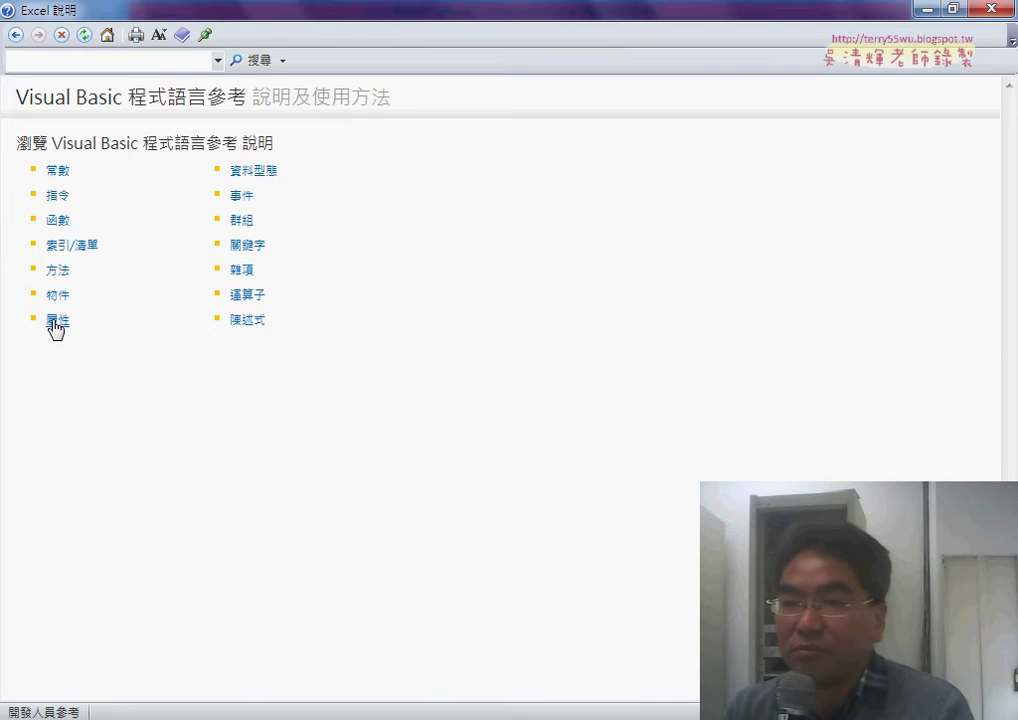
click(55, 322)
click(62, 222)
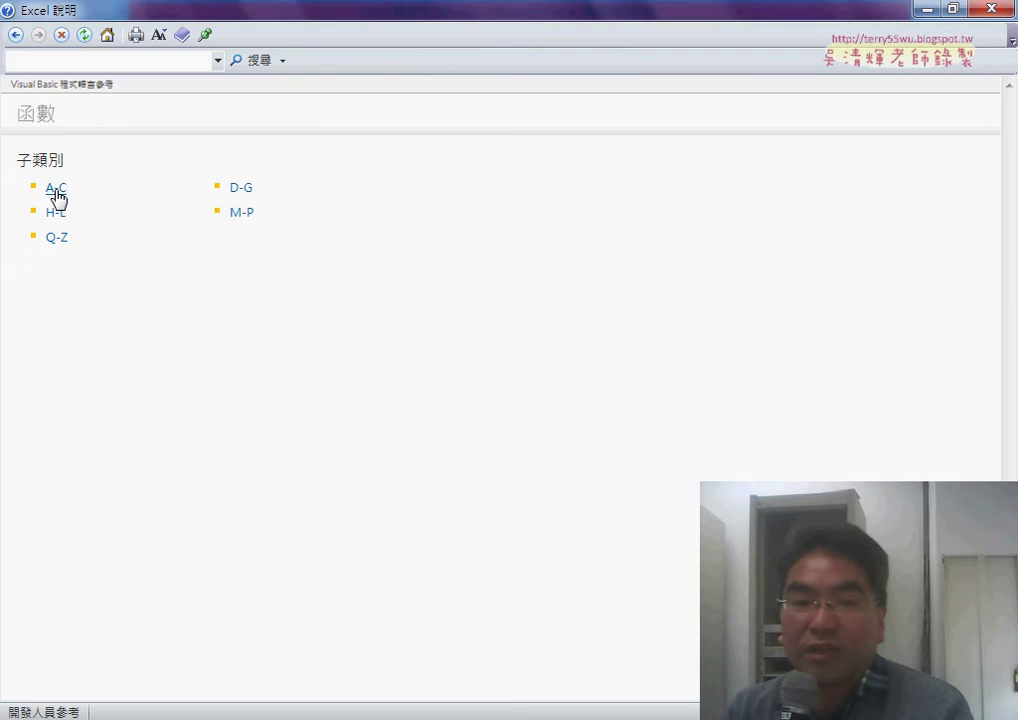
click(57, 195)
scroll(268, 391, down, 2)
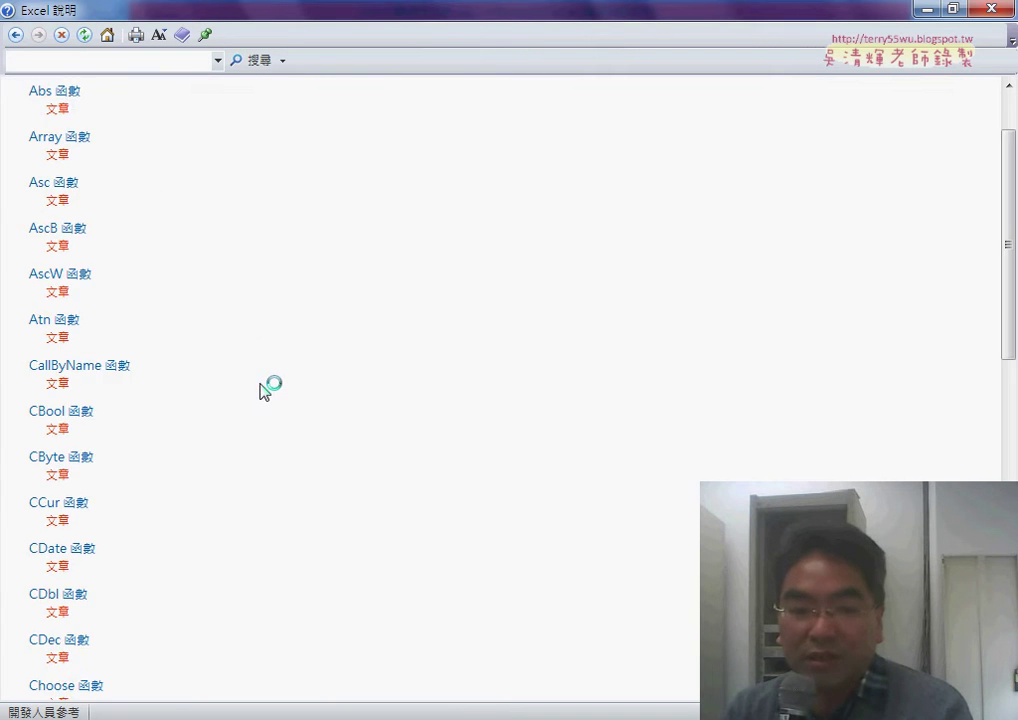
scroll(264, 390, down, 3)
scroll(264, 390, down, 2)
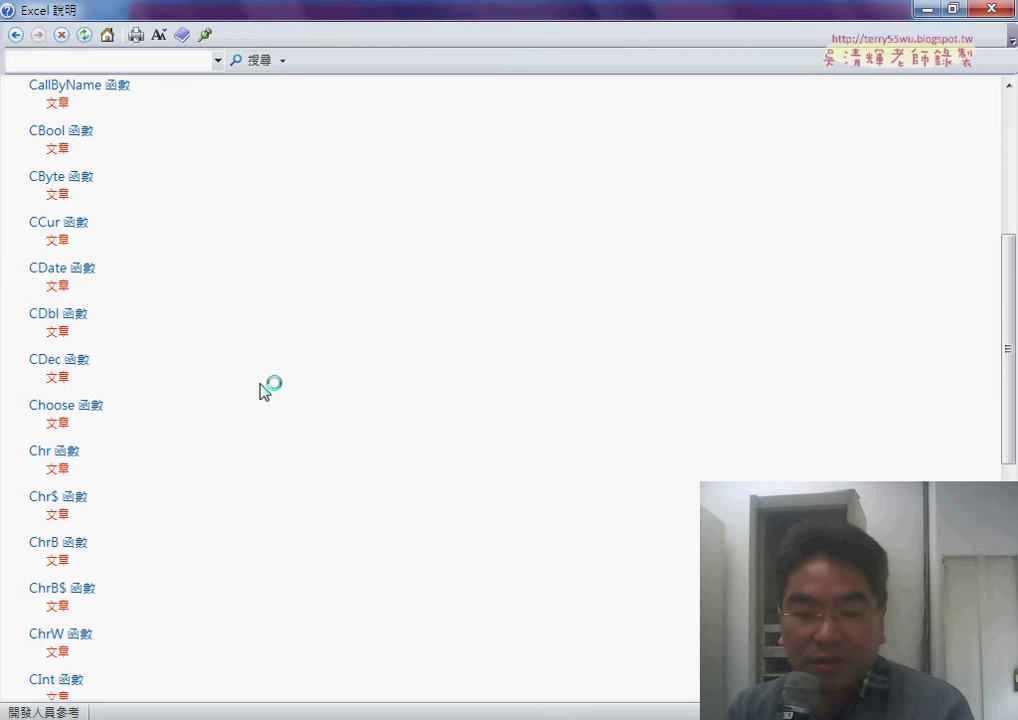
scroll(264, 390, down, 2)
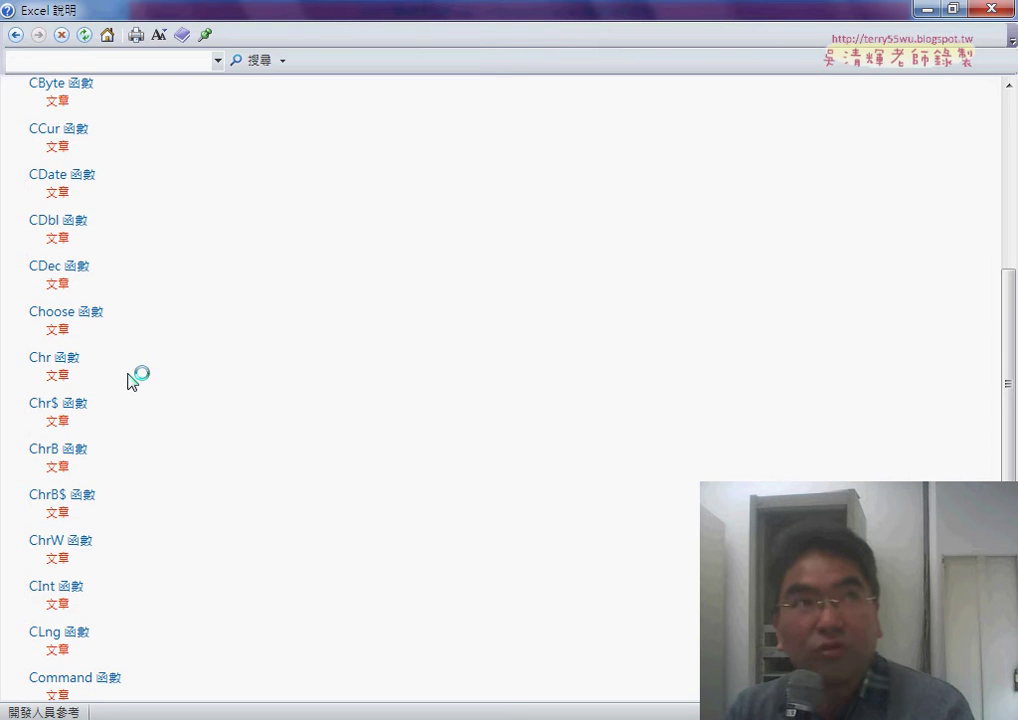
click(70, 370)
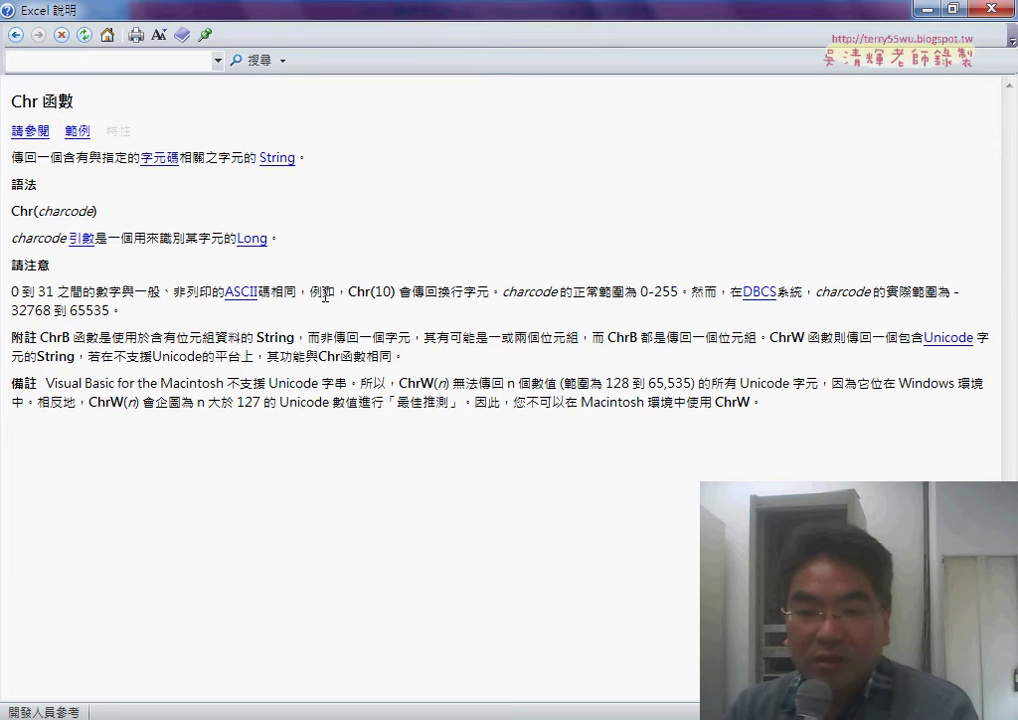
Step: Highlight the Chr topic's notes paragraphs, then close Help with Alt+F4
drag(686, 420, 149, 256)
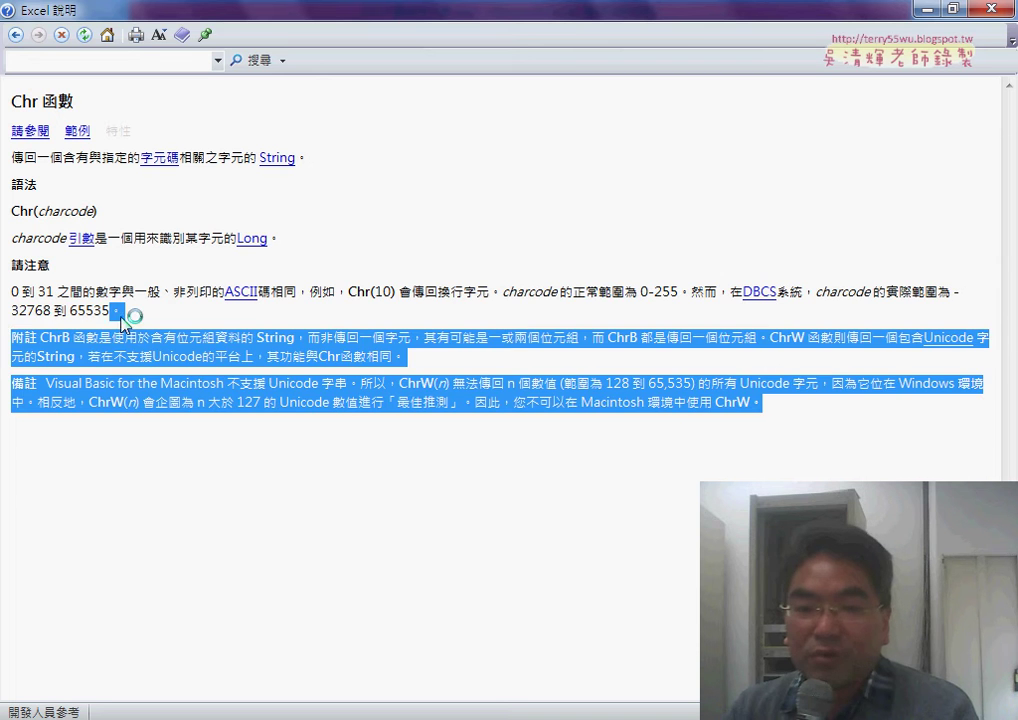
click(375, 273)
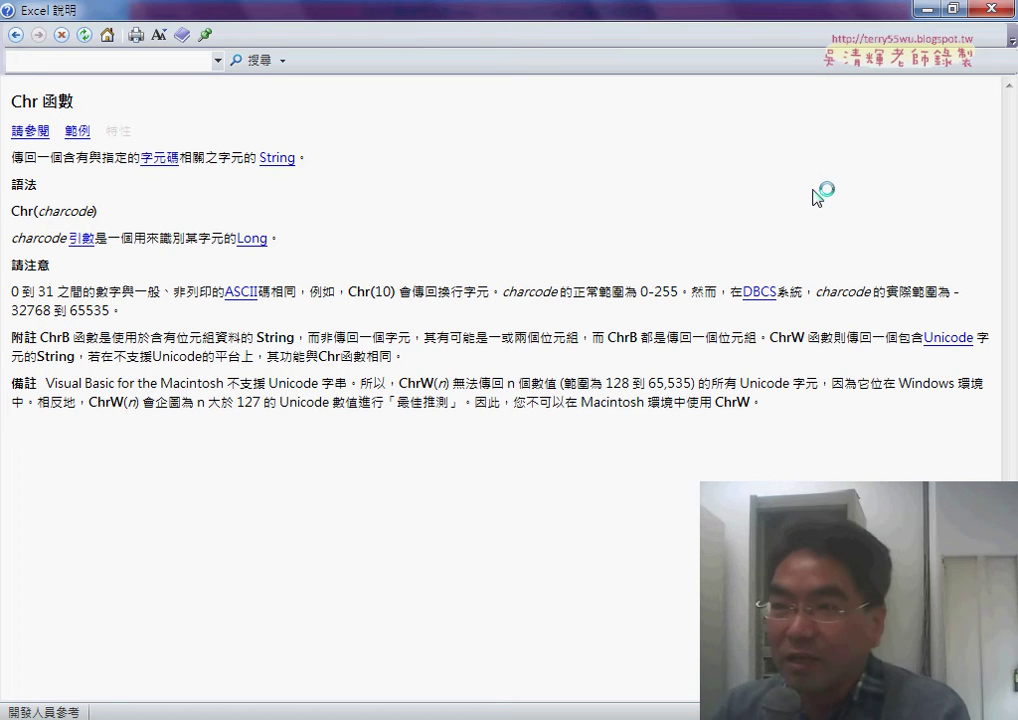
key(alt+F4)
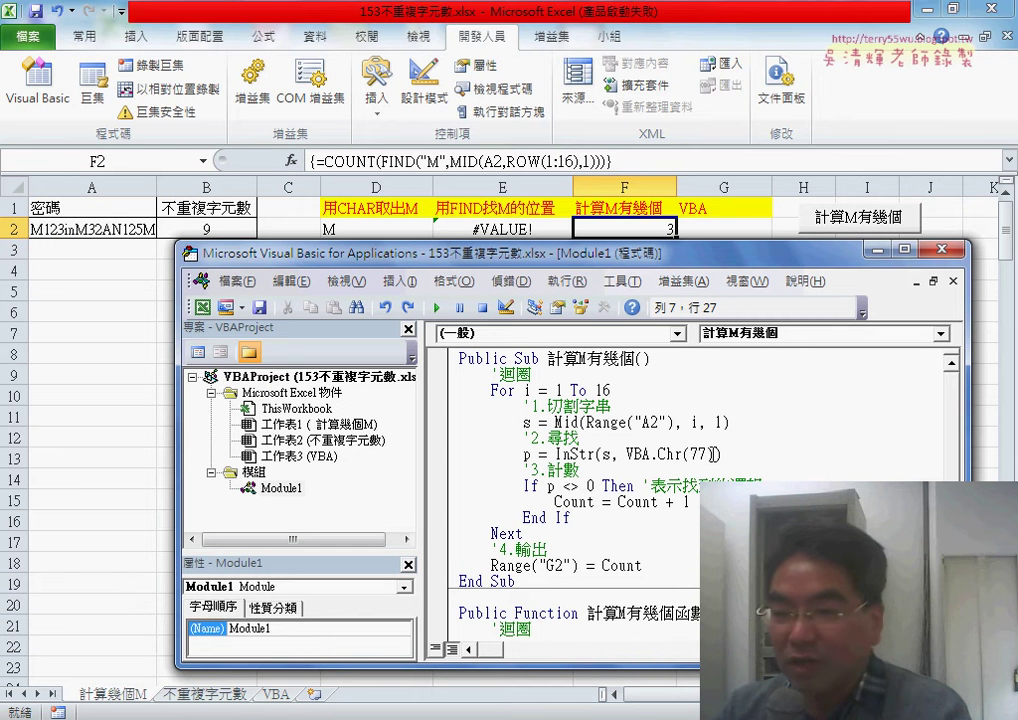
Step: Highlight Chr(77) in the InStr line as the letter M and nudge the VBA editor down
drag(712, 454, 666, 452)
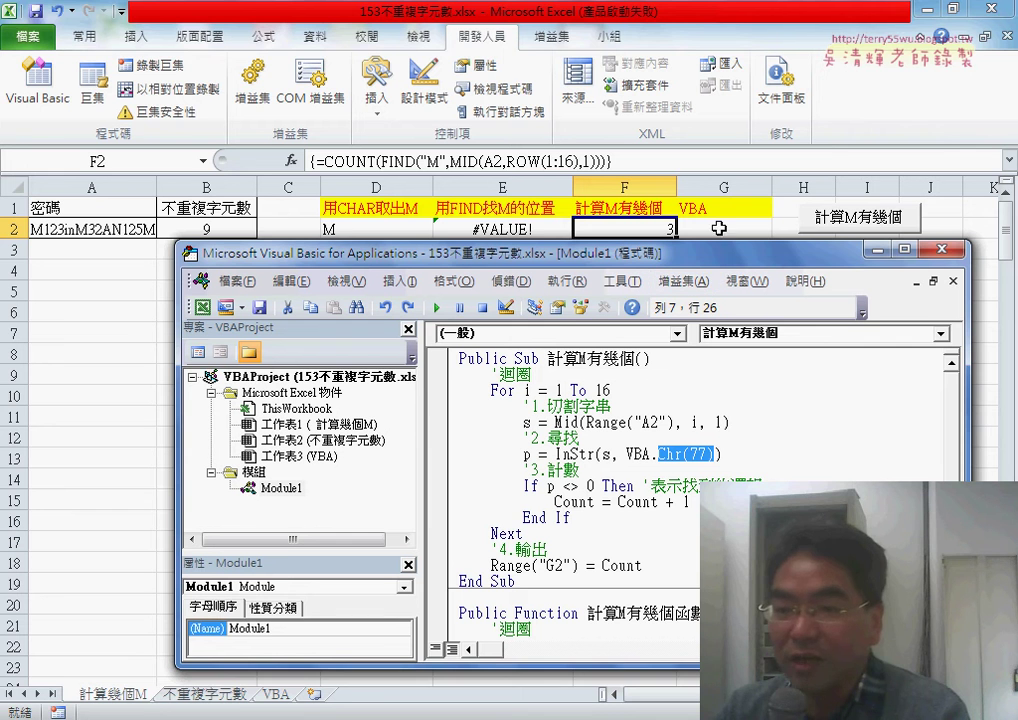
drag(575, 253, 577, 266)
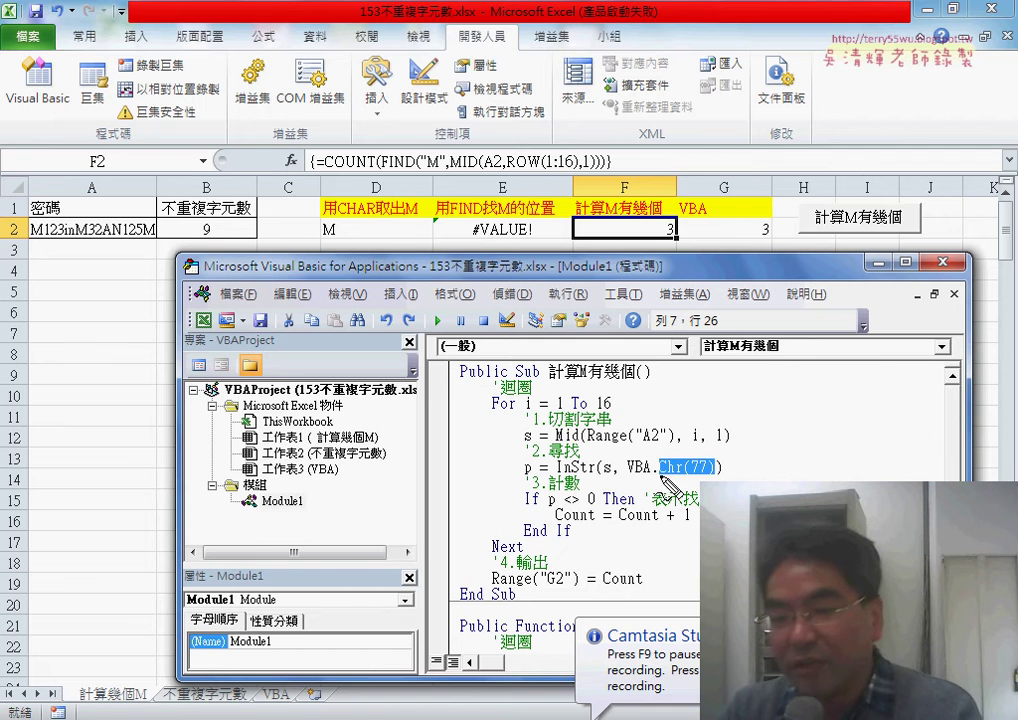
drag(664, 477, 713, 478)
drag(788, 439, 788, 451)
mouse_move(795, 440)
mouse_down()
mouse_move(812, 470)
mouse_move(830, 468)
mouse_move(835, 446)
mouse_up()
drag(843, 434, 841, 446)
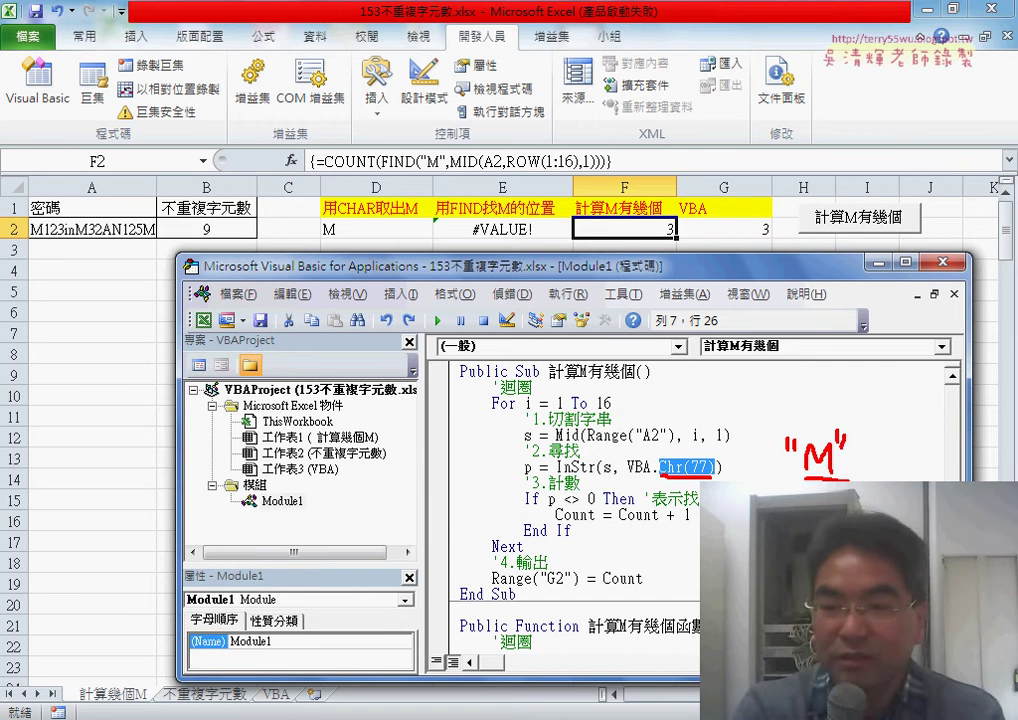
key(Escape)
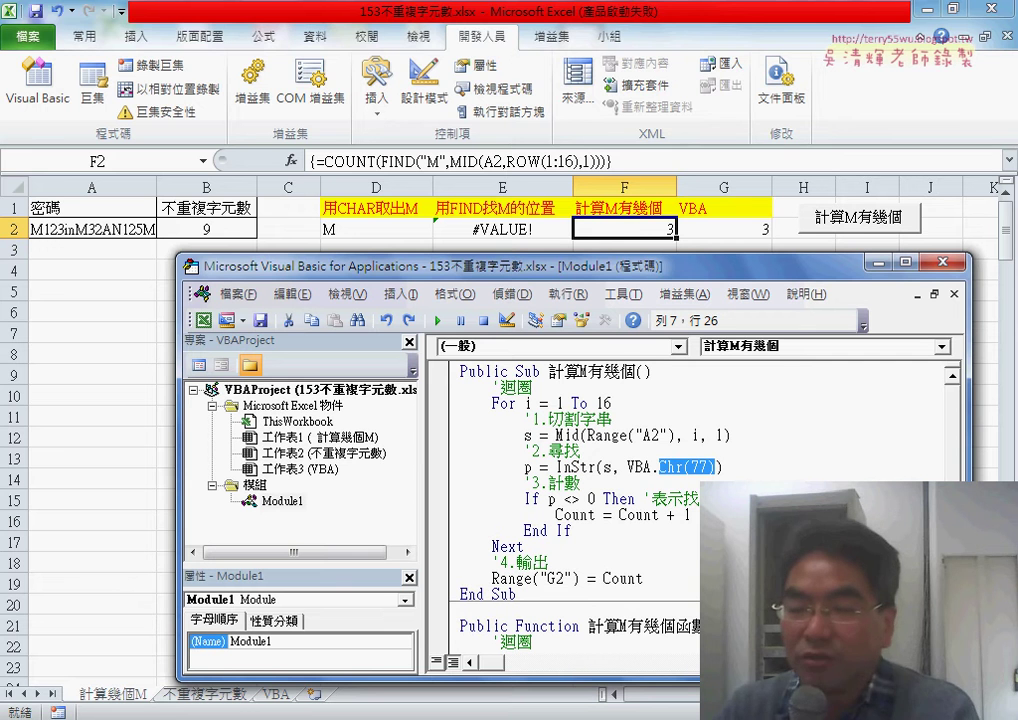
Step: Show the sheet, try running the counting macro into G2, then clear G2
click(877, 263)
click(757, 232)
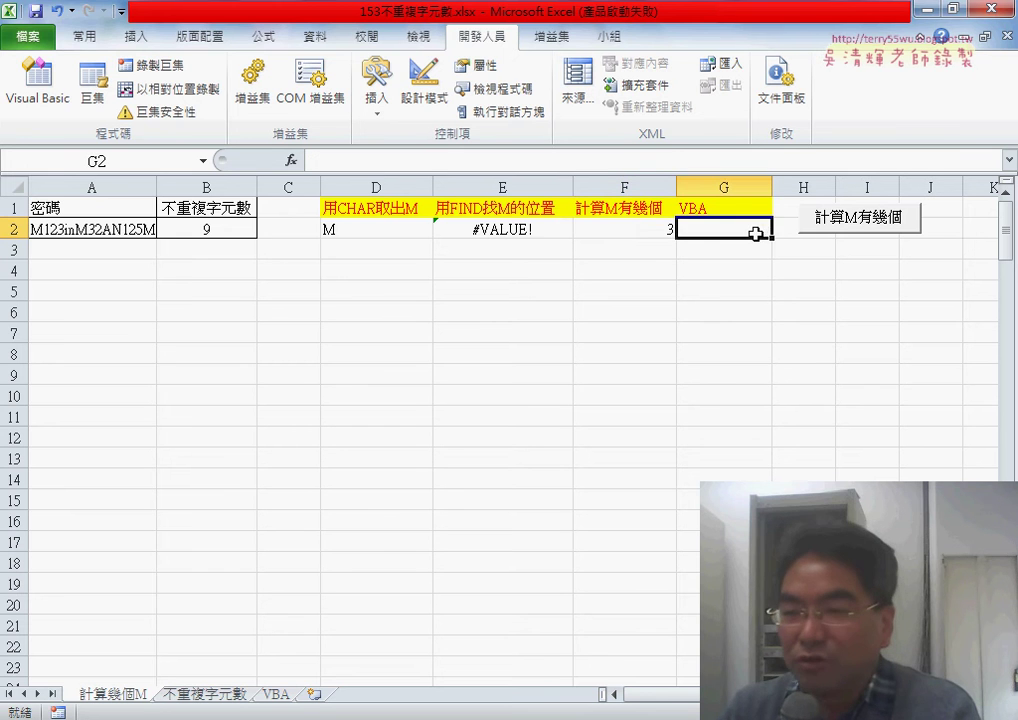
click(781, 282)
click(855, 229)
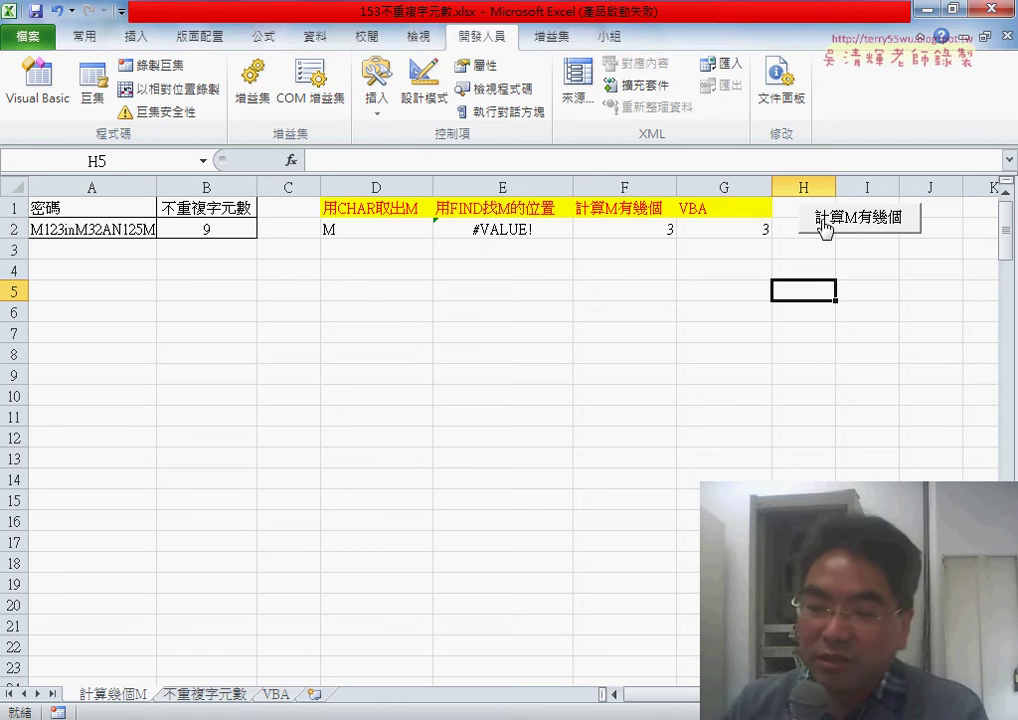
click(757, 227)
key(Delete)
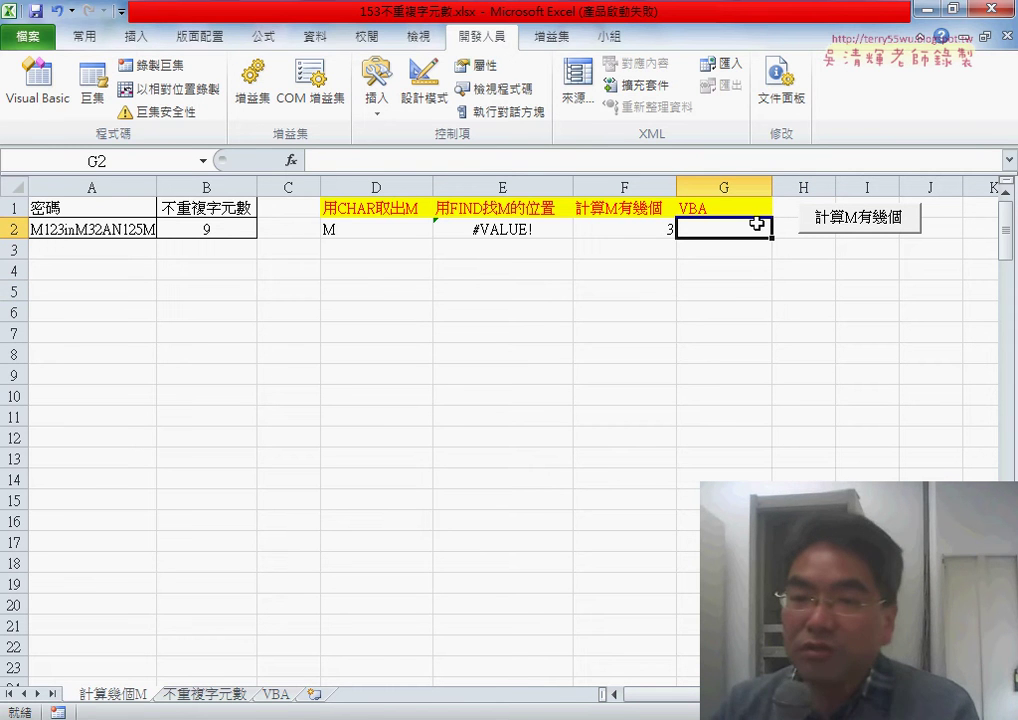
Step: Insert the user-defined function 計算M有幾個函數 in G2 with A2 as the 密碼 argument
click(291, 162)
click(697, 327)
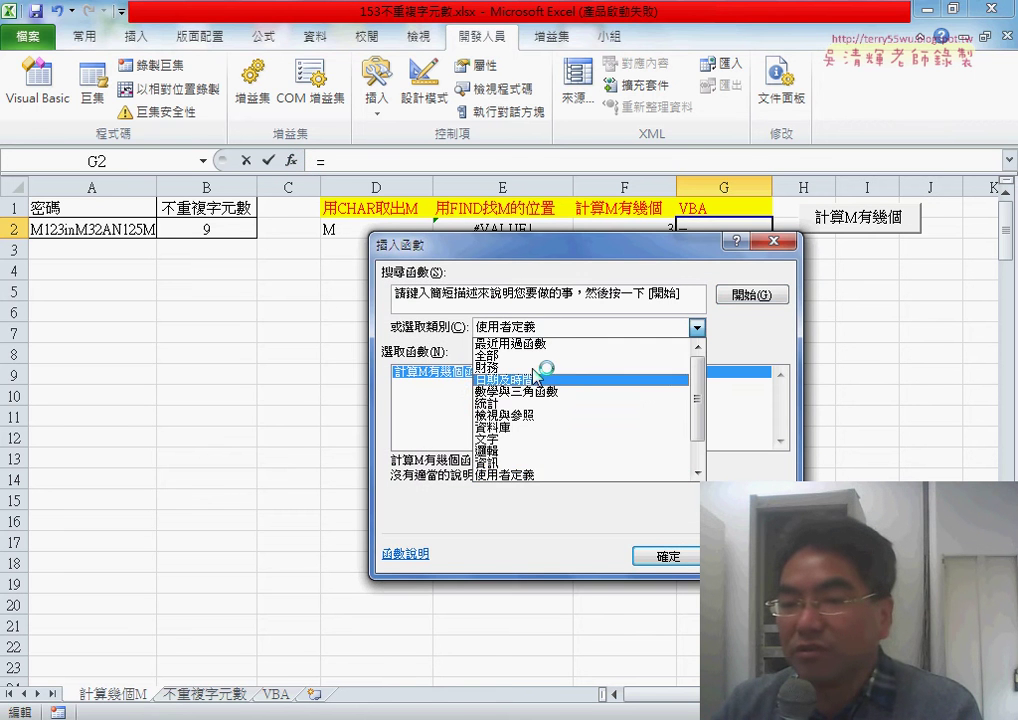
click(529, 476)
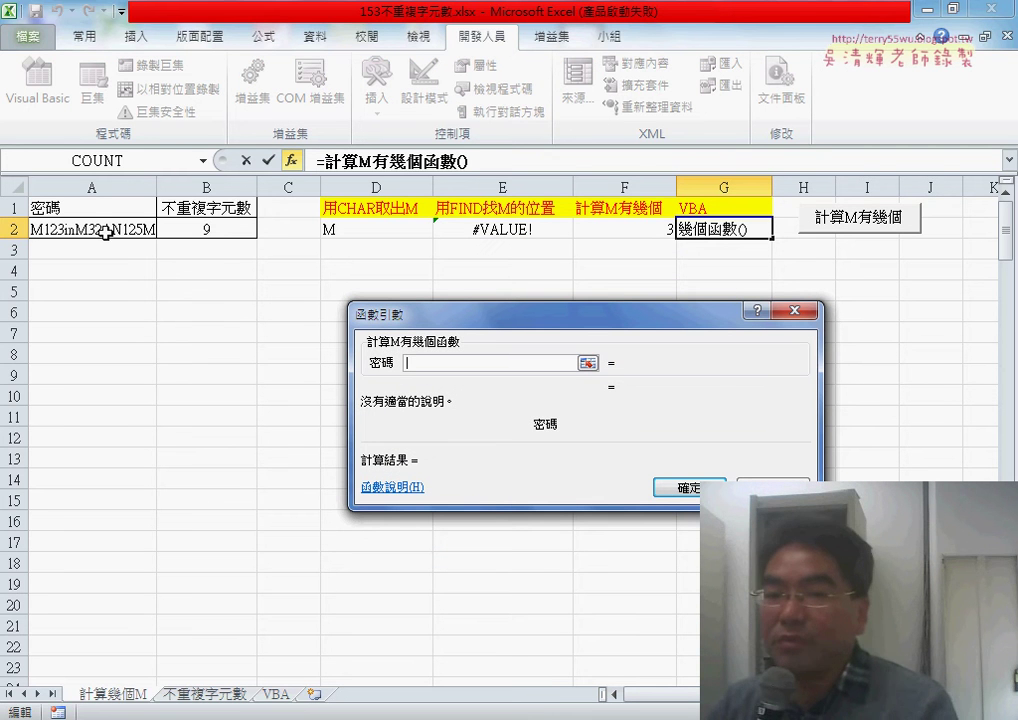
click(72, 229)
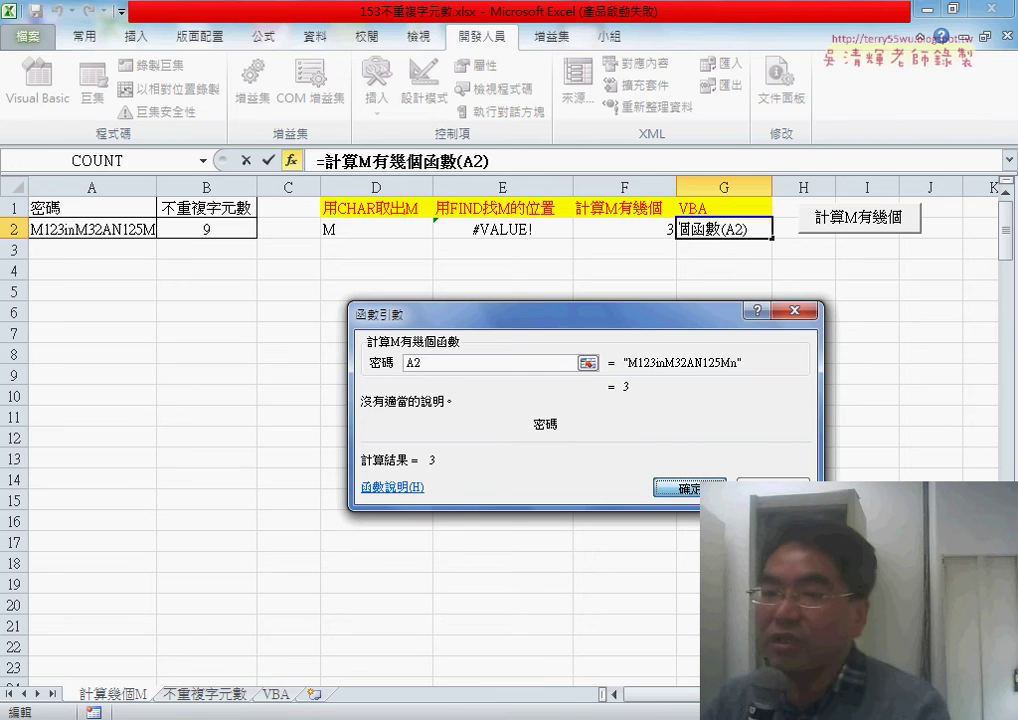
click(690, 488)
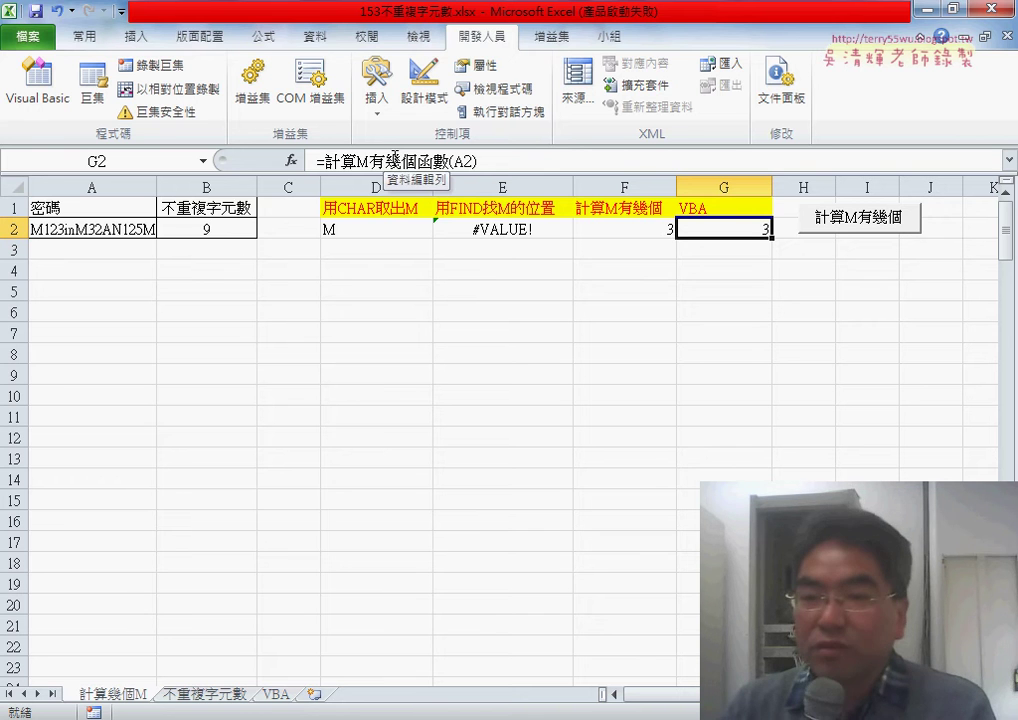
drag(340, 169, 420, 166)
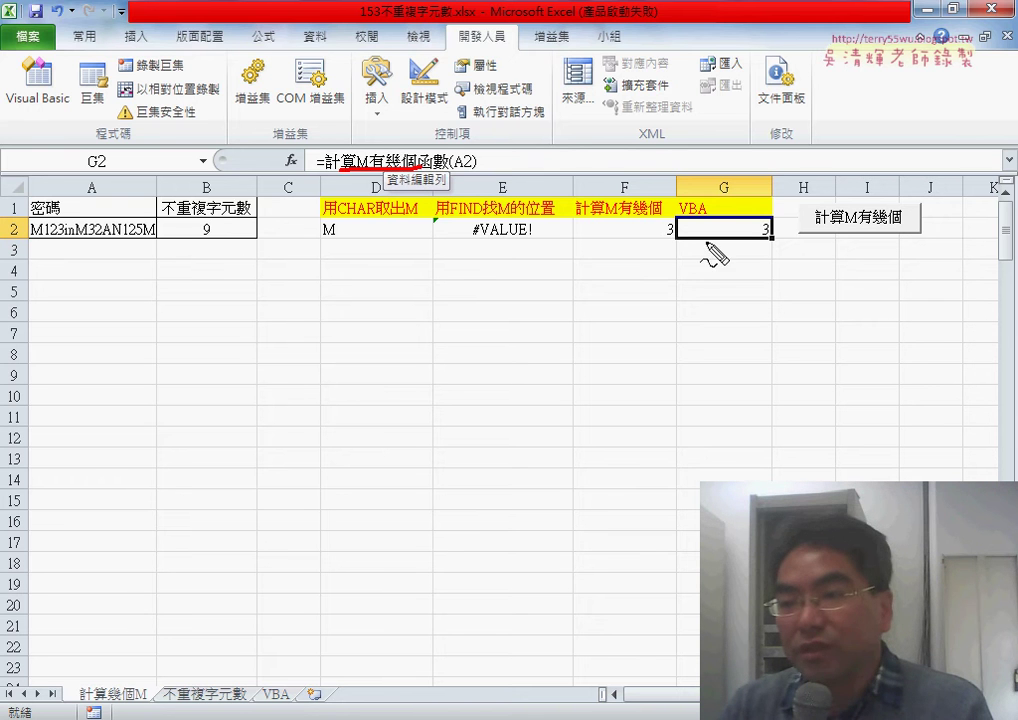
drag(838, 234, 896, 233)
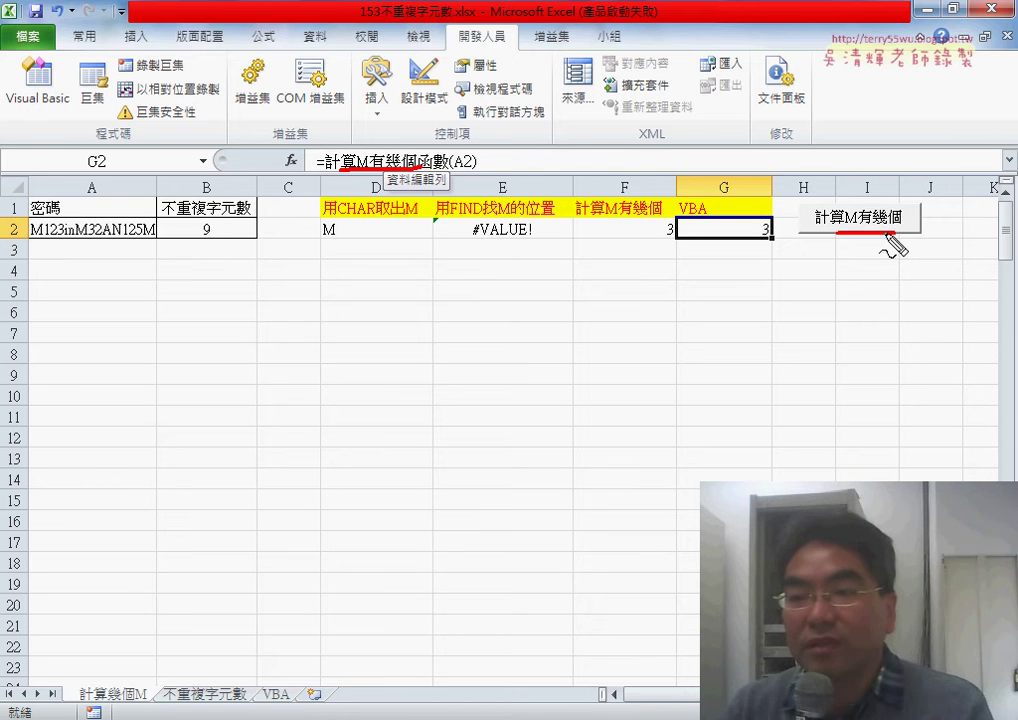
drag(842, 236, 882, 240)
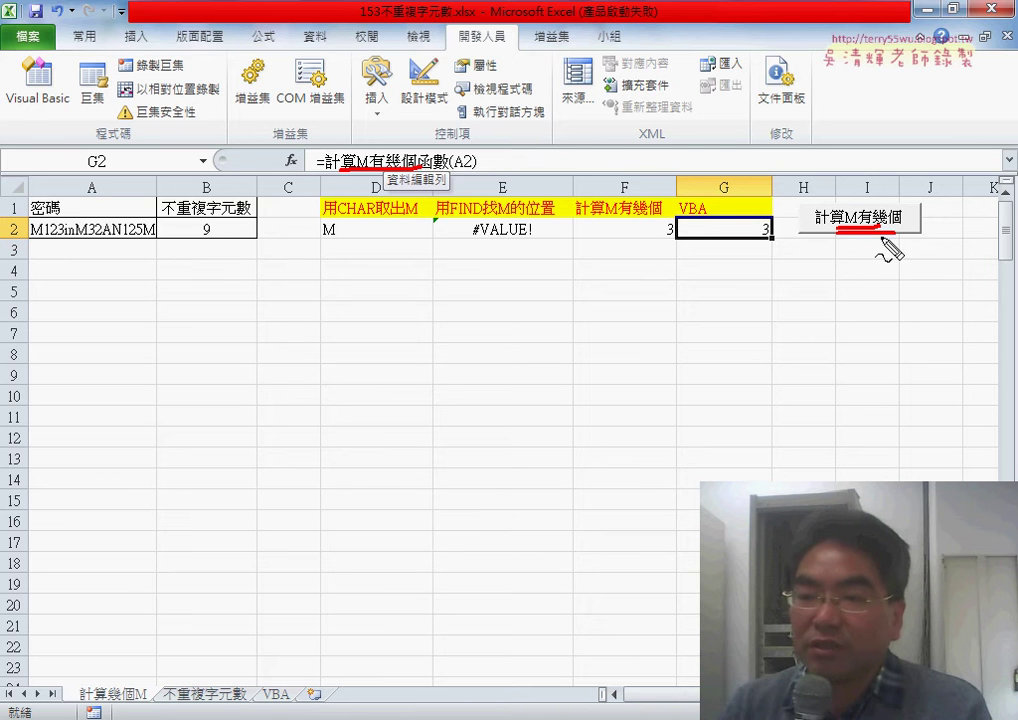
drag(848, 194, 779, 215)
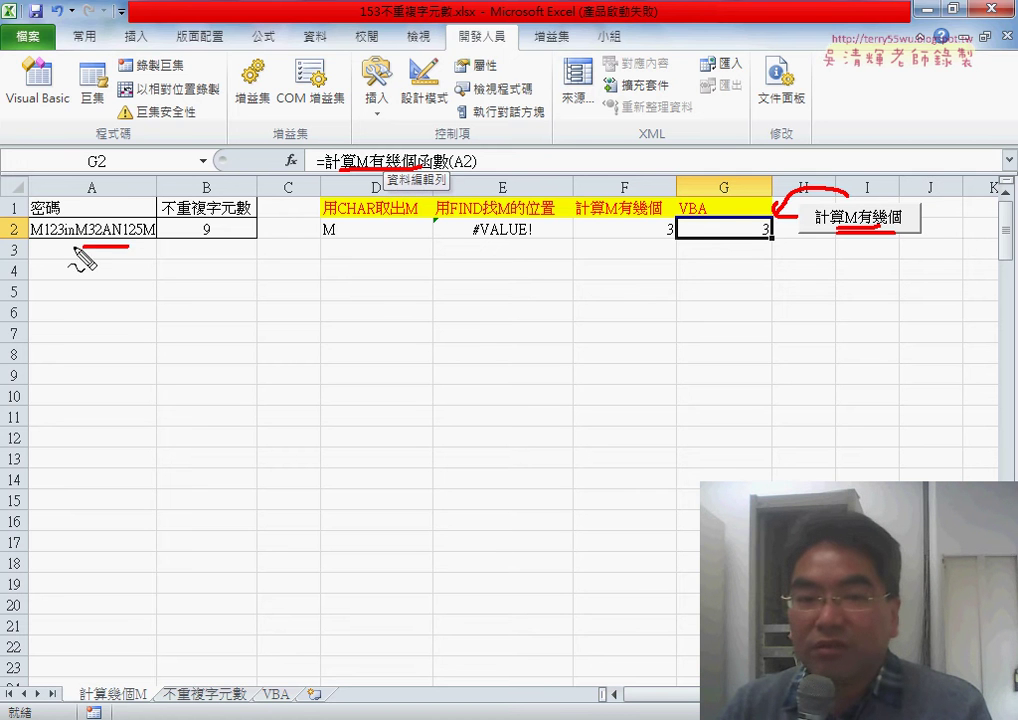
mouse_move(160, 245)
mouse_down()
mouse_move(130, 238)
mouse_move(70, 255)
mouse_up()
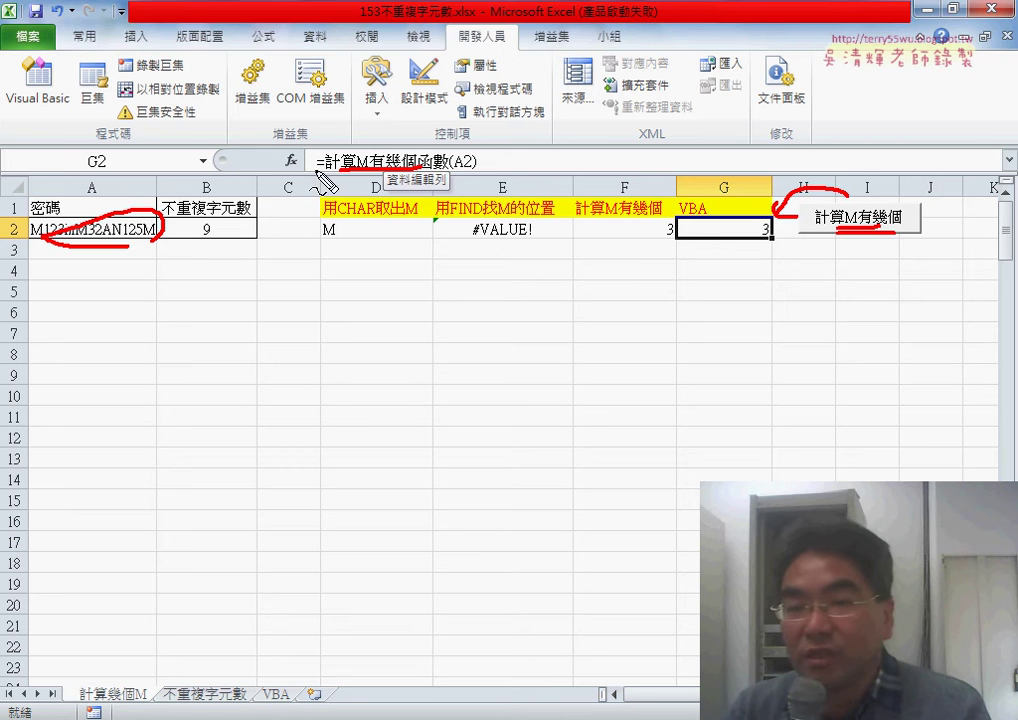
drag(153, 230, 686, 238)
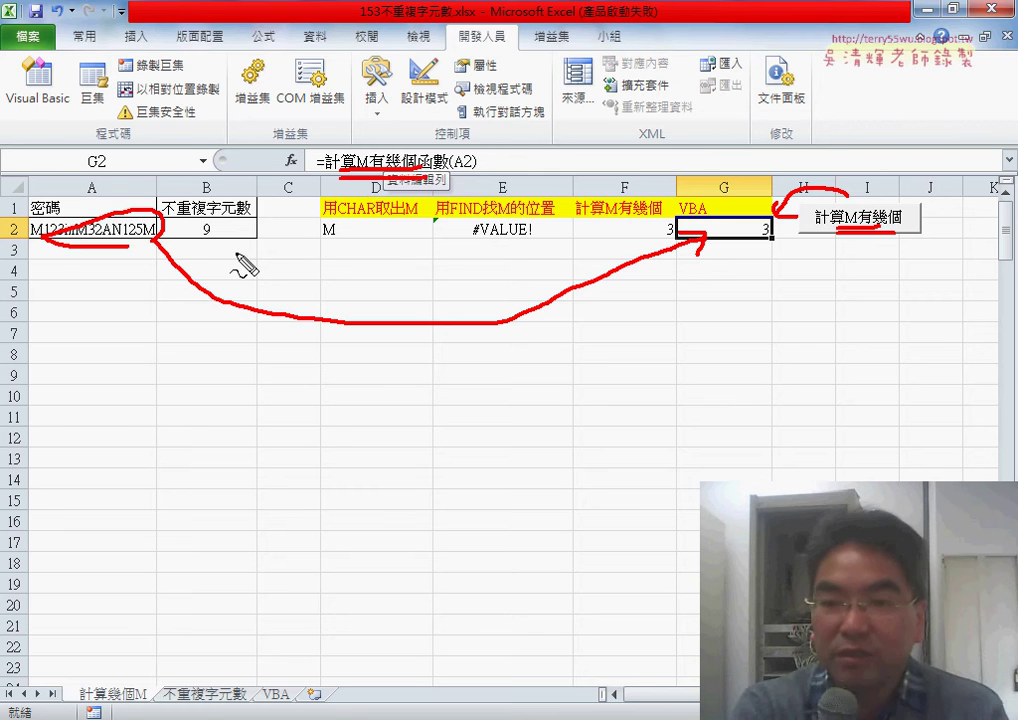
key(Escape)
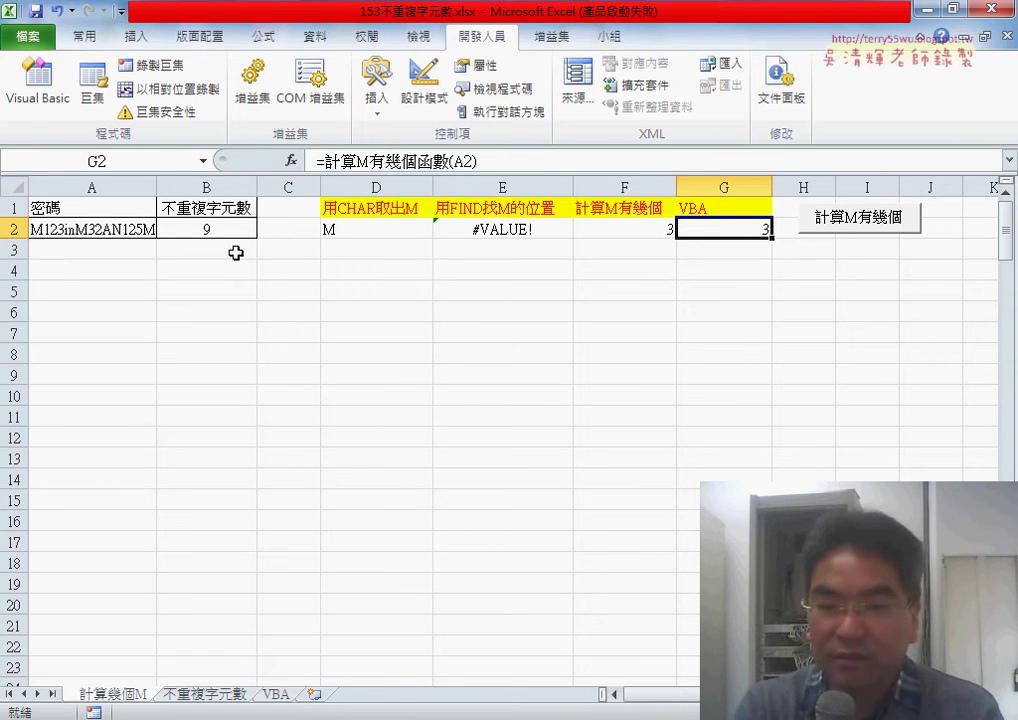
key(ctrl+2)
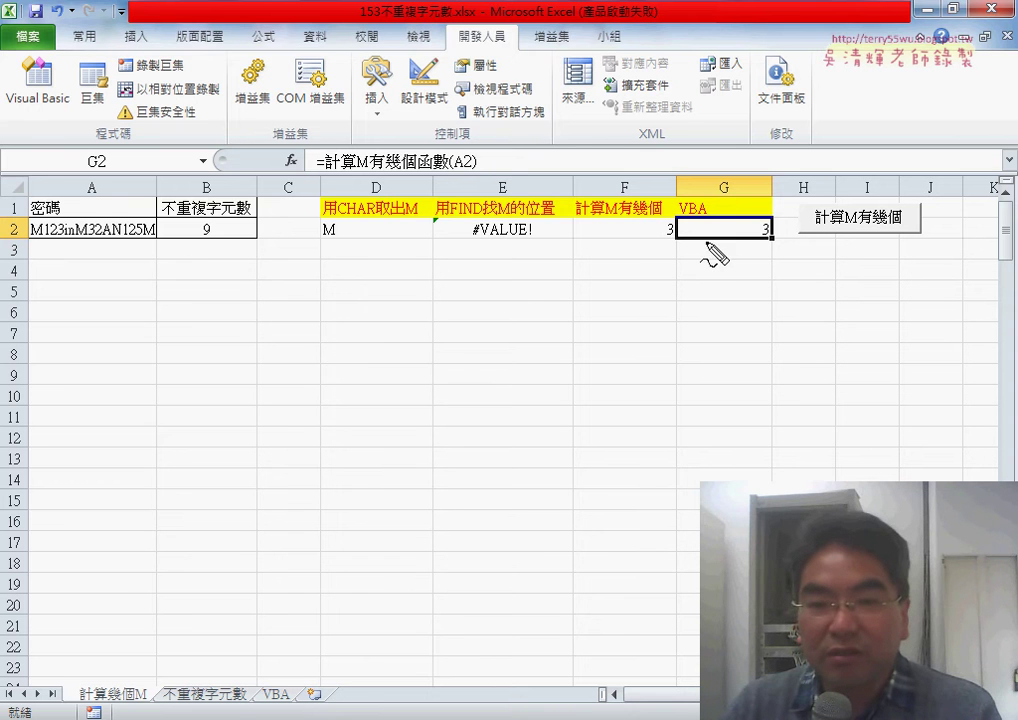
mouse_move(96, 212)
mouse_down()
mouse_move(122, 200)
mouse_move(322, 186)
mouse_up()
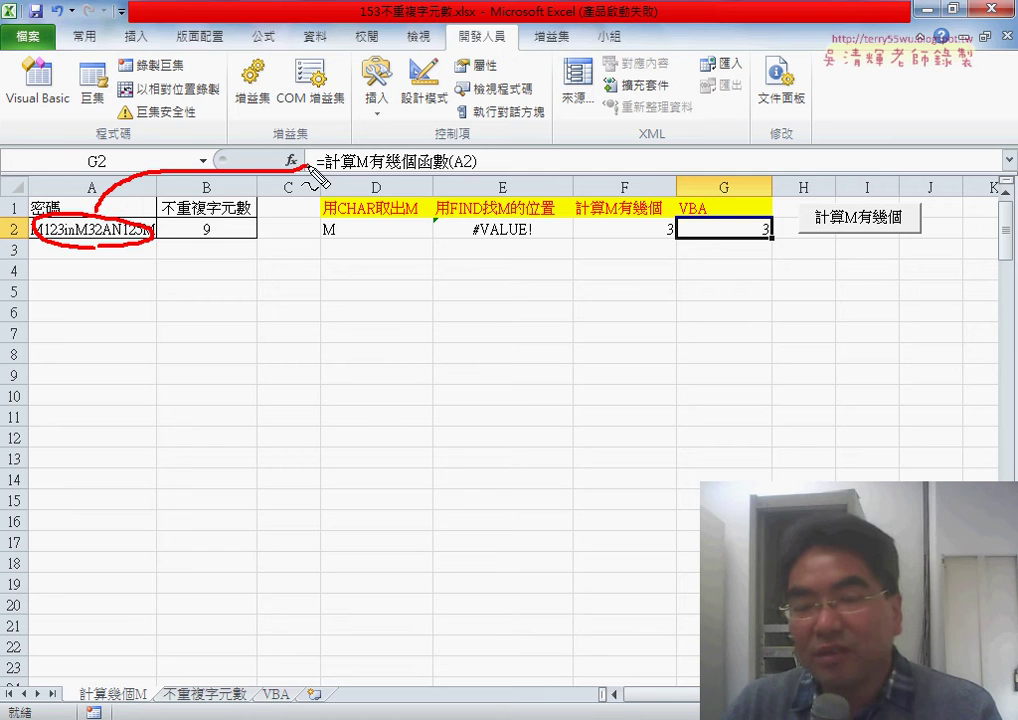
drag(452, 168, 471, 168)
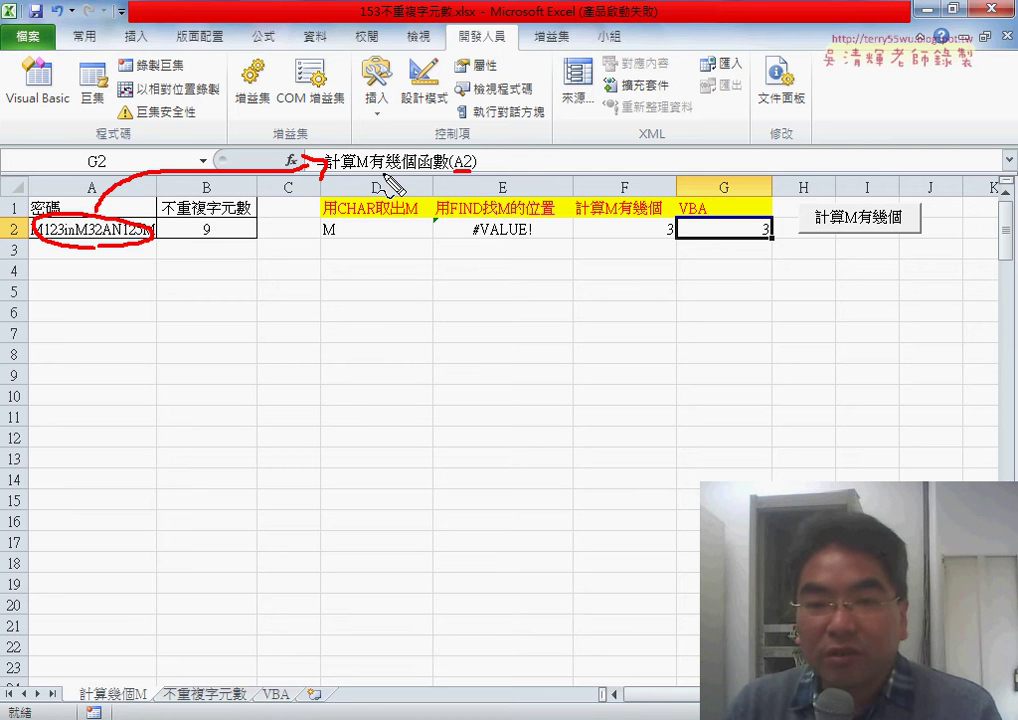
drag(358, 169, 398, 168)
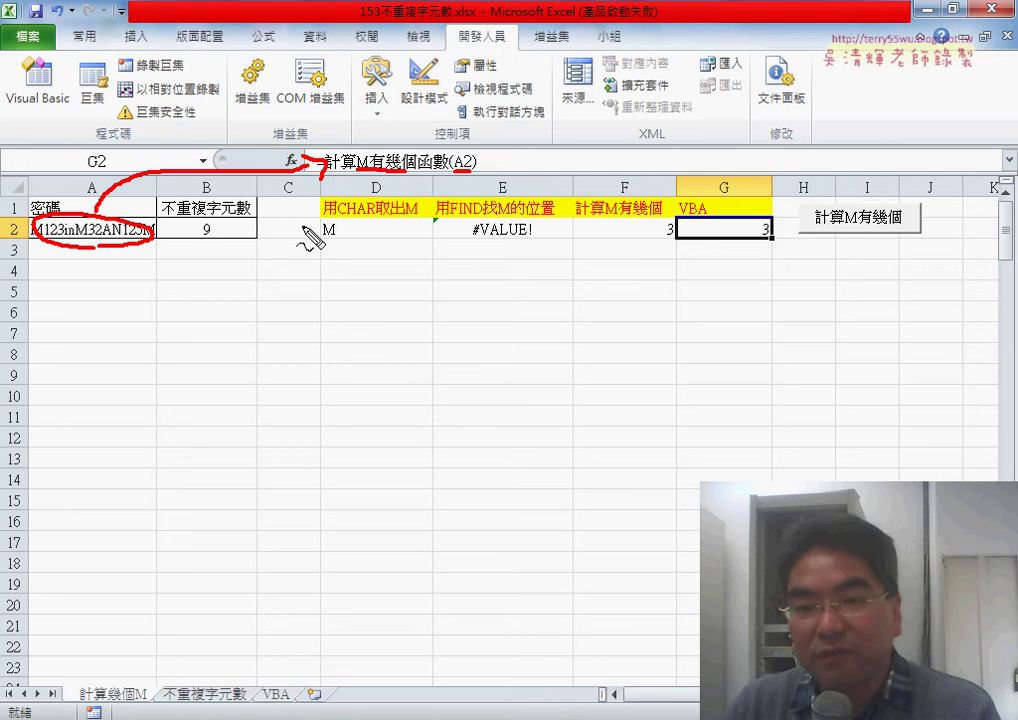
mouse_move(348, 113)
mouse_down()
mouse_move(390, 155)
mouse_move(750, 200)
mouse_up()
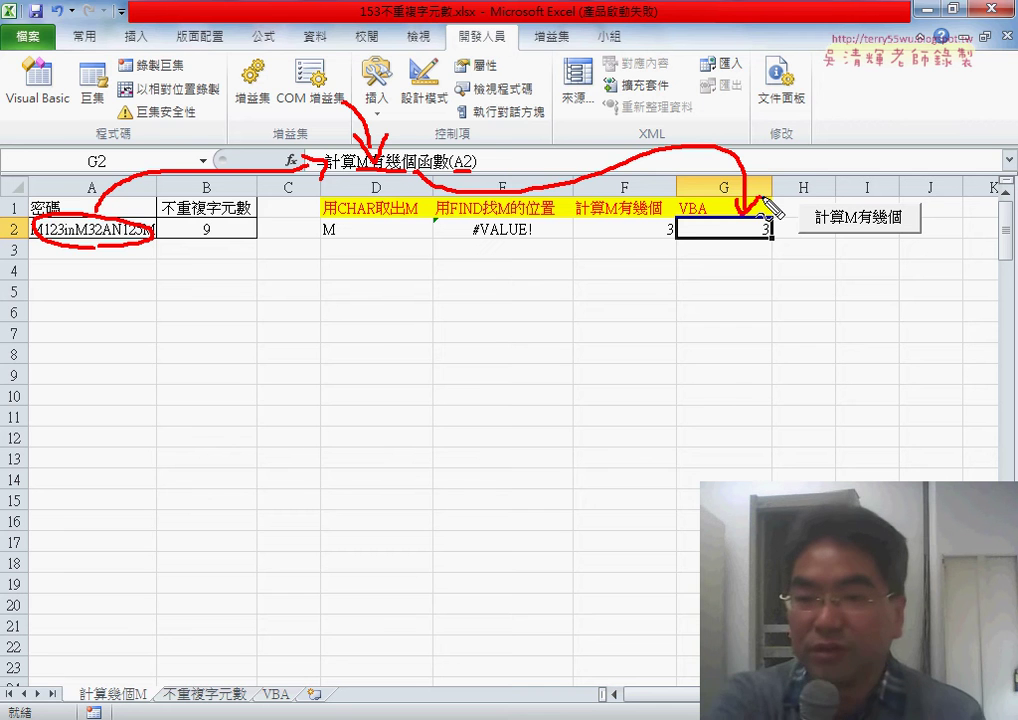
key(Escape)
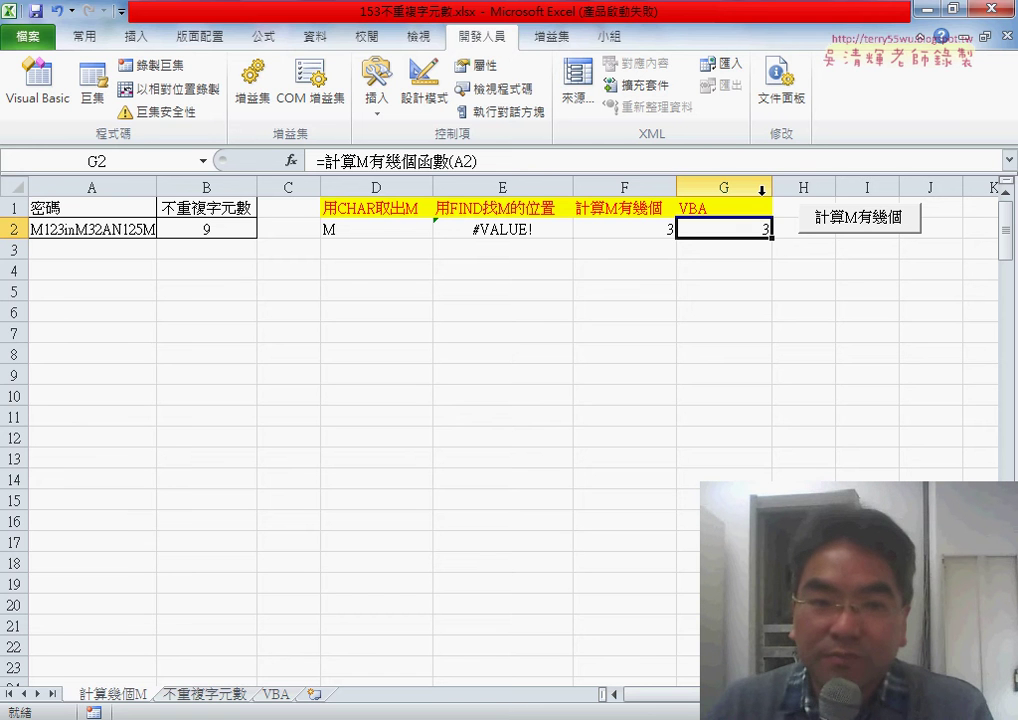
Step: Open the VBA editor and delete the old Function block from Module1
click(37, 88)
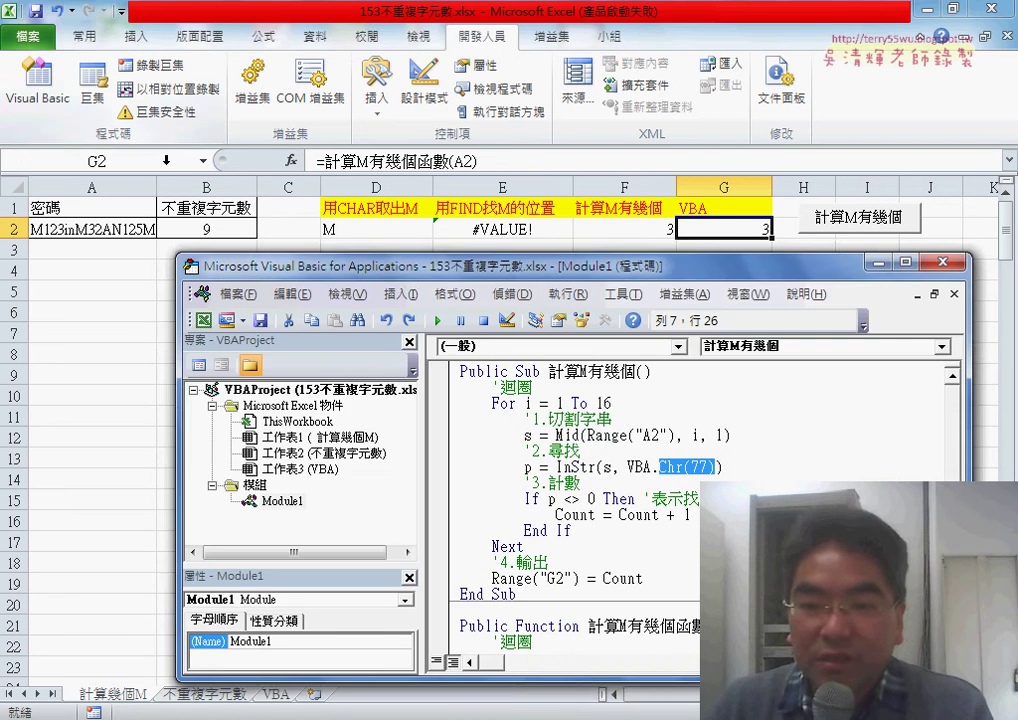
drag(415, 277, 370, 130)
drag(580, 532, 580, 602)
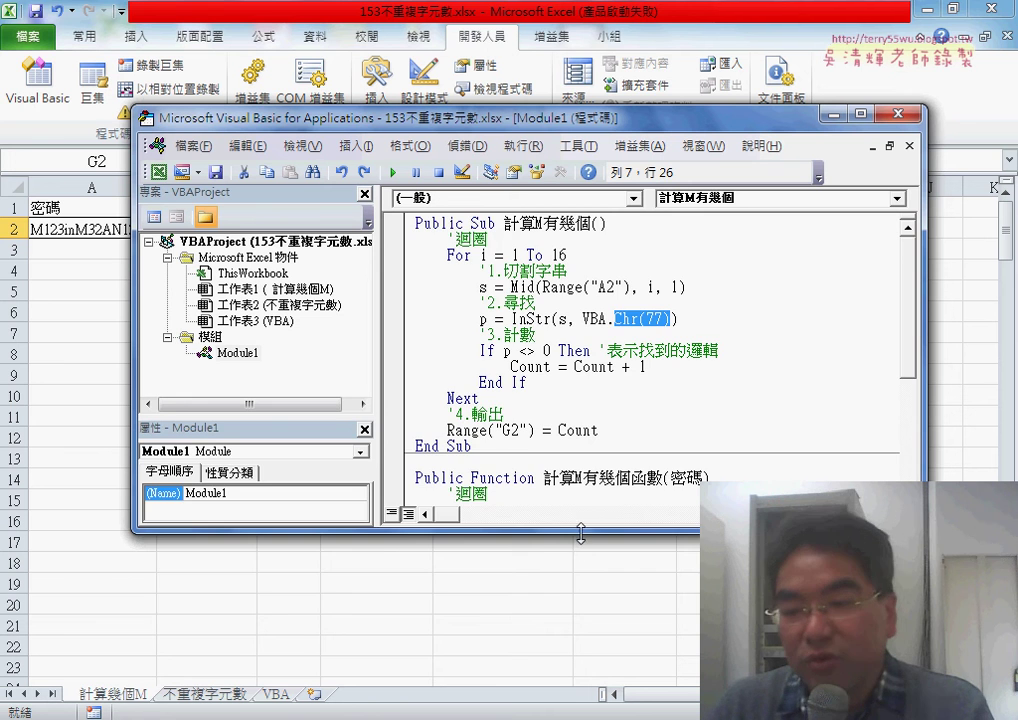
scroll(604, 397, down, 2)
scroll(604, 397, down, 1)
scroll(604, 397, down, 1)
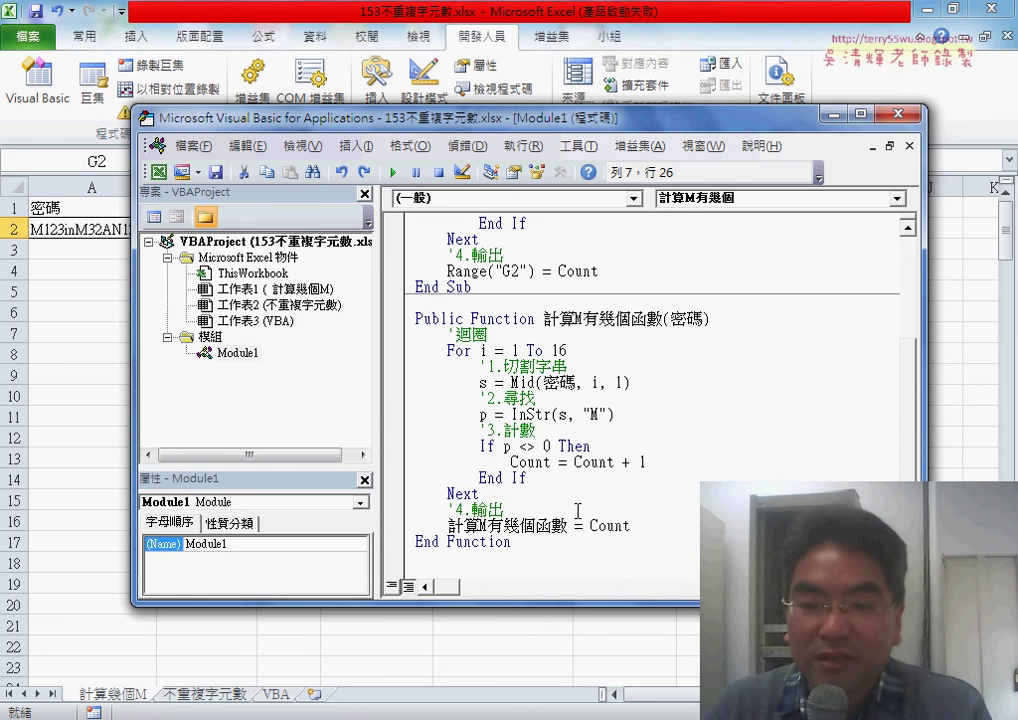
drag(590, 555, 411, 298)
key(Delete)
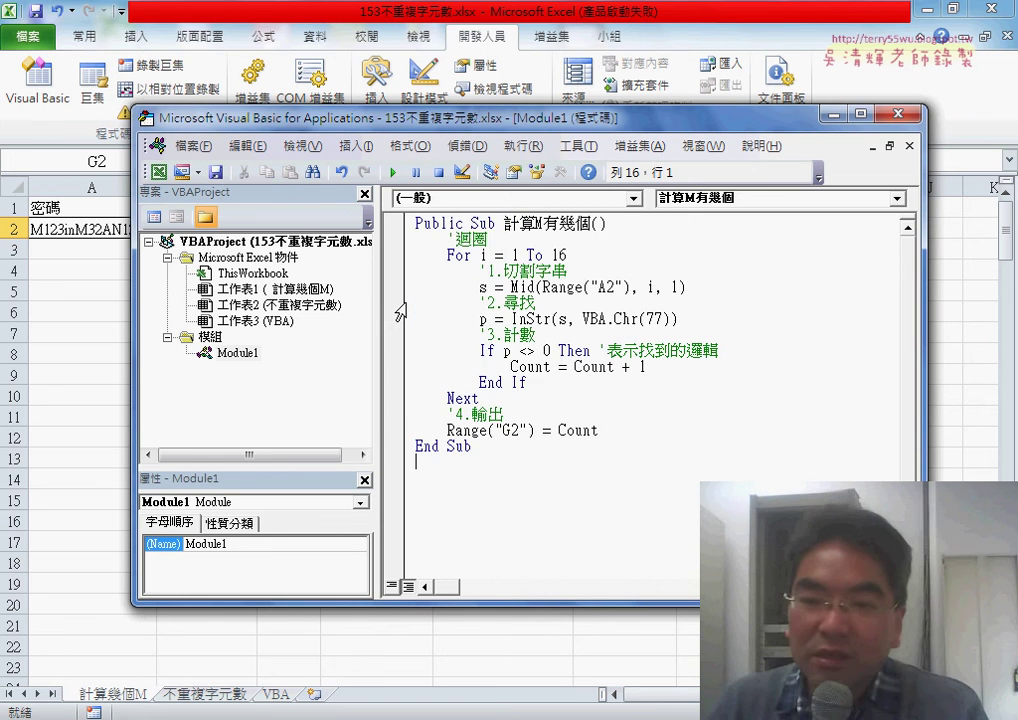
Step: Add a new Function procedure named 計算M有幾個函數 through Insert > 程序
drag(504, 224, 591, 224)
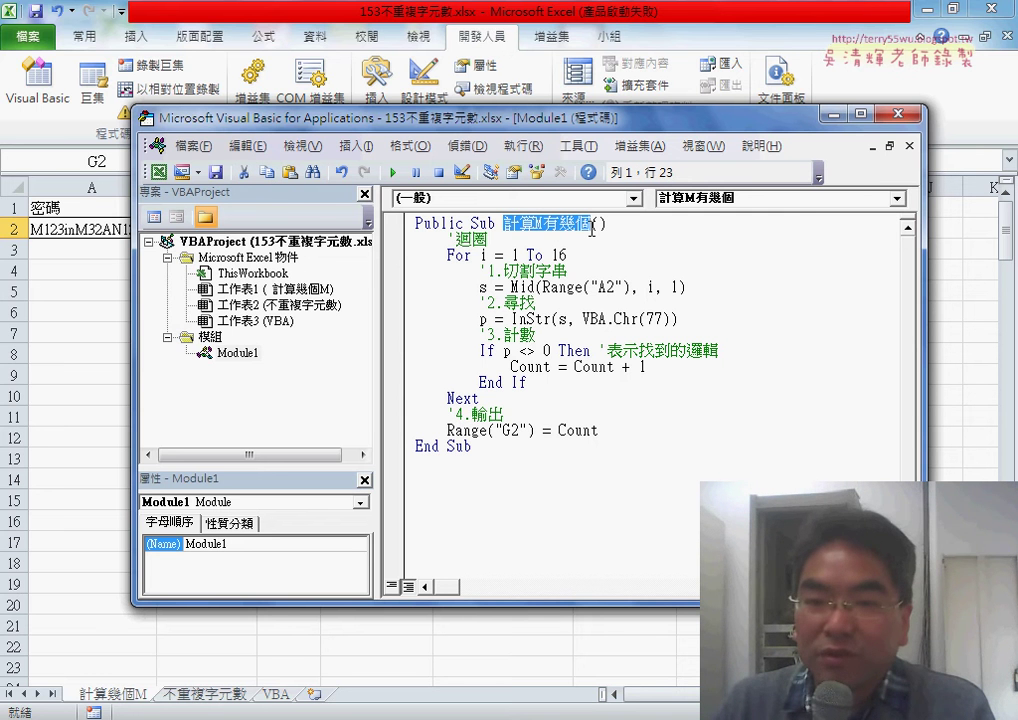
click(356, 146)
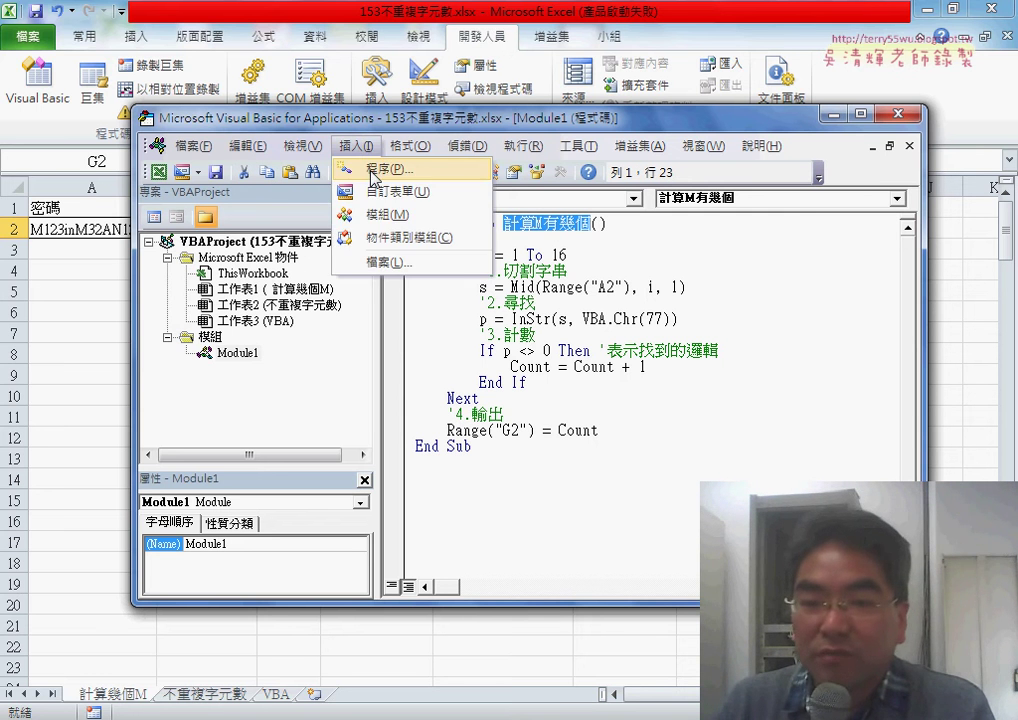
click(378, 170)
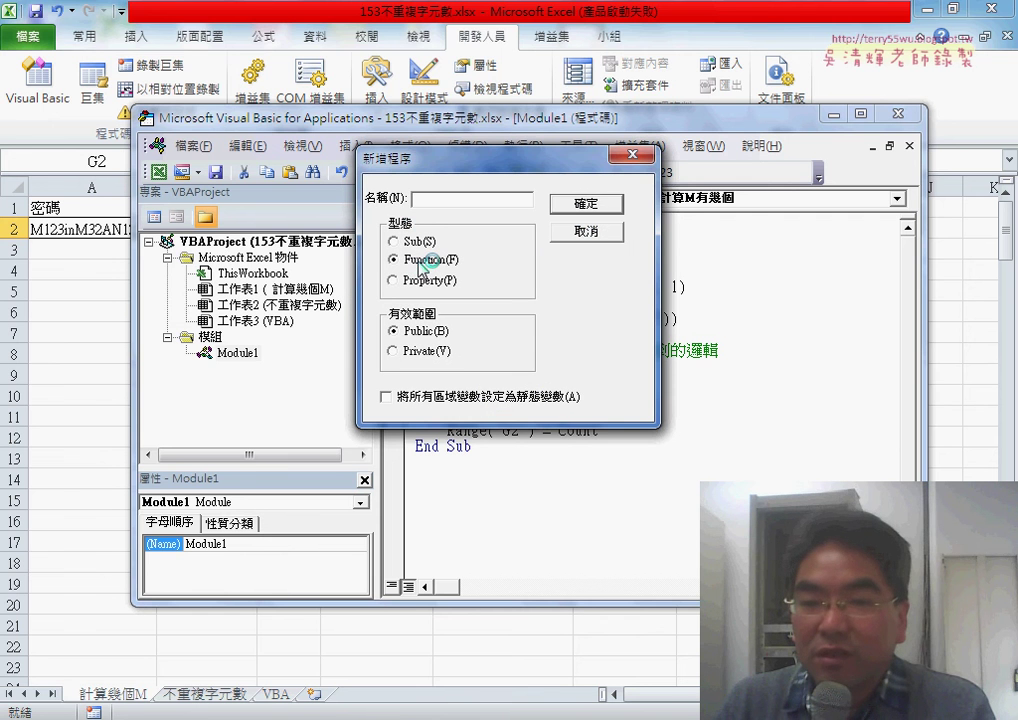
right_click(439, 197)
click(473, 285)
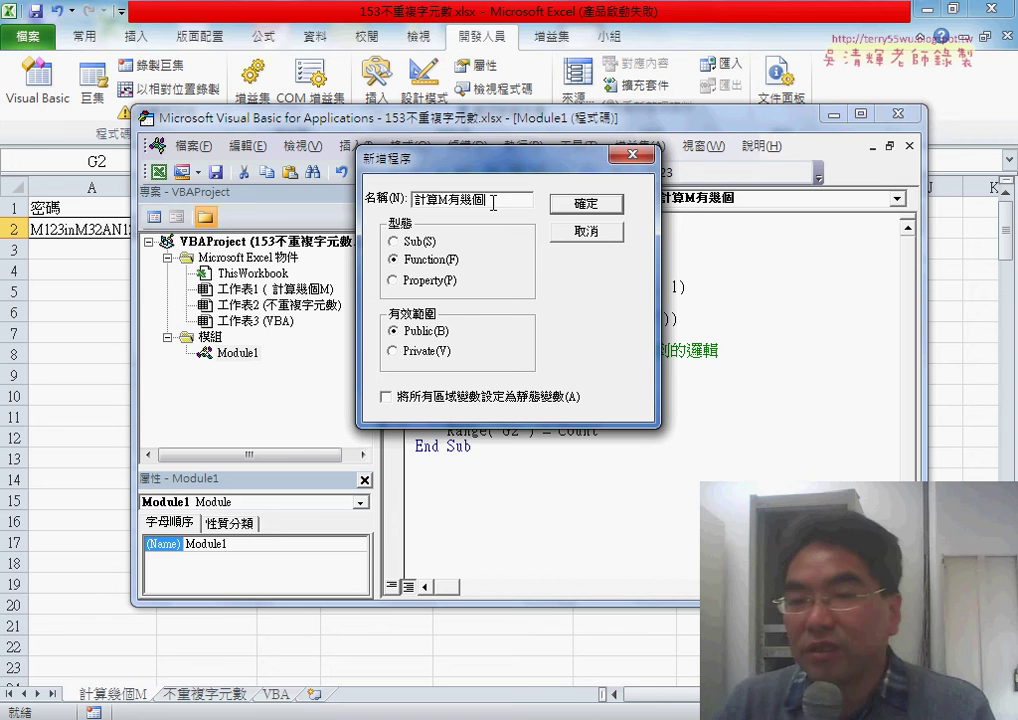
double_click(493, 203)
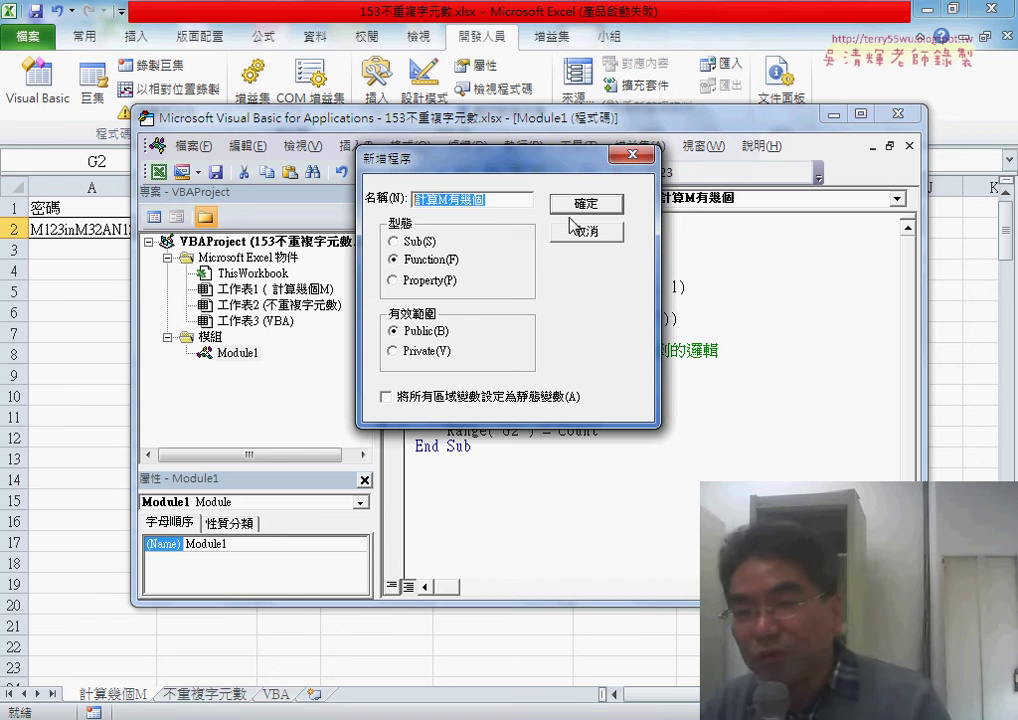
click(513, 202)
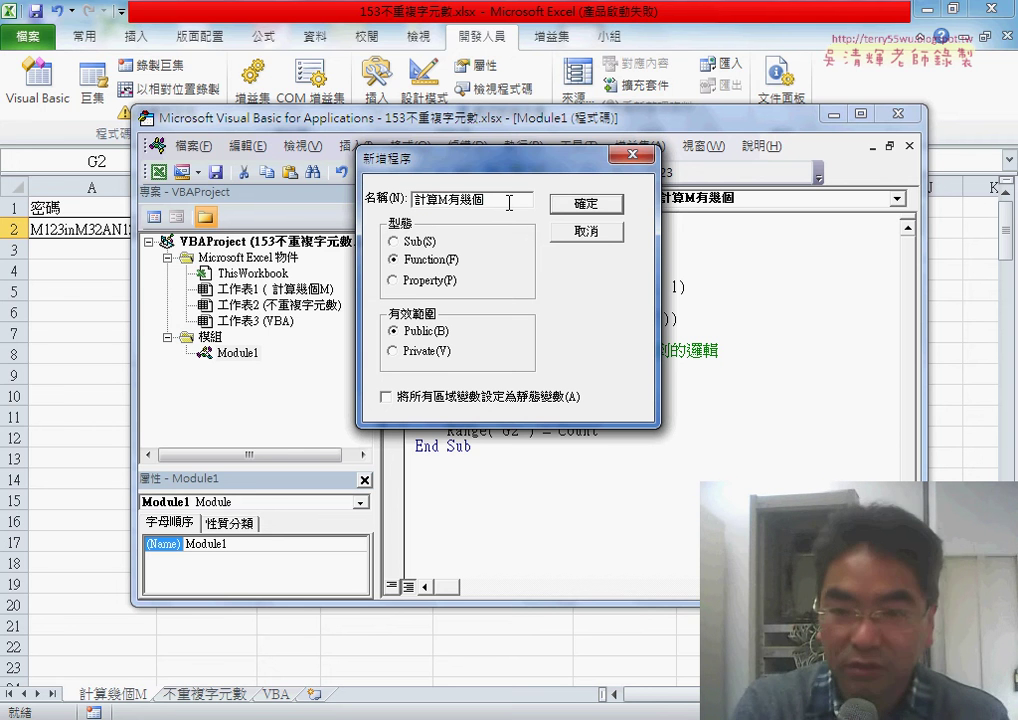
text(數)
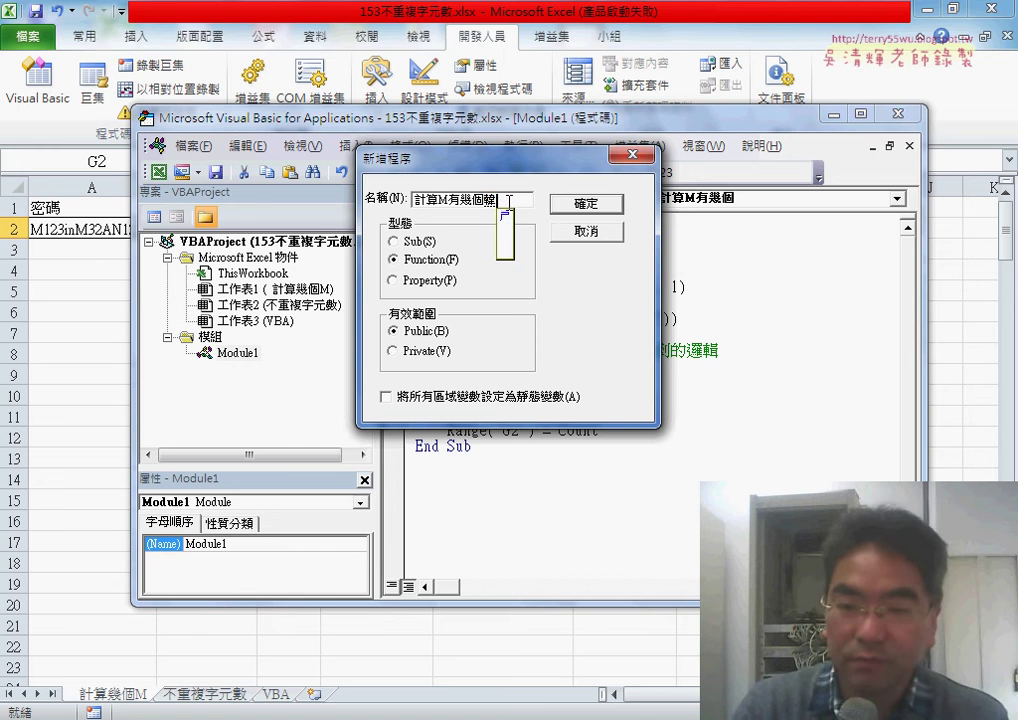
text(函)
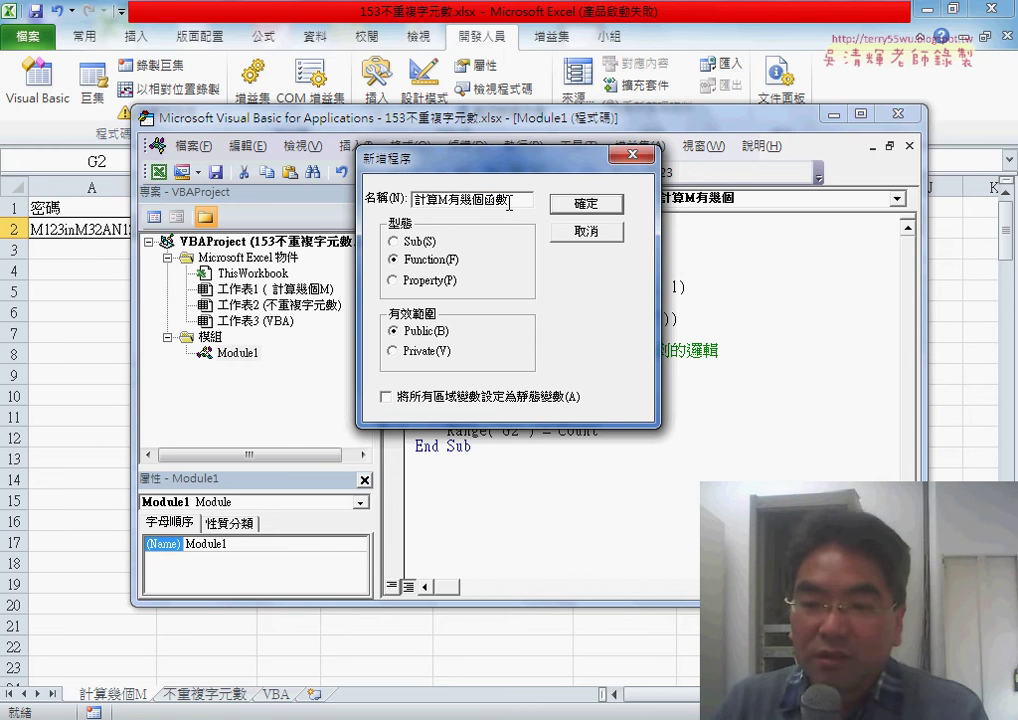
click(590, 203)
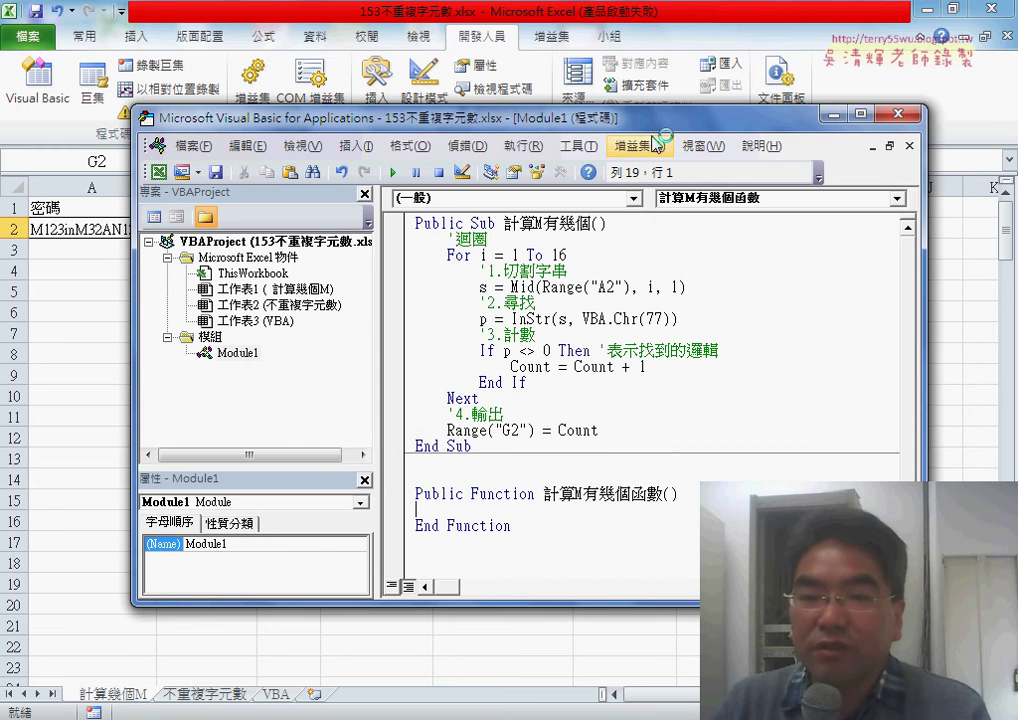
Step: Add the 密碼 parameter to the 計算M有幾個函數 header and start a blank body line
mouse_move(660, 124)
mouse_down()
mouse_move(703, 212)
mouse_move(688, 187)
mouse_up()
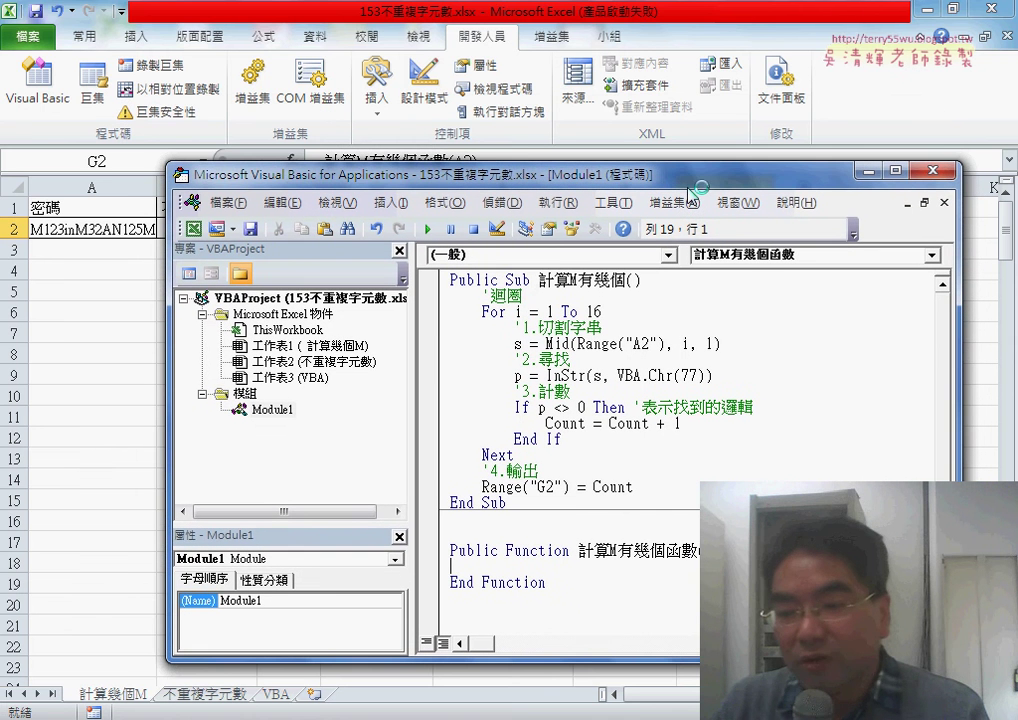
click(701, 550)
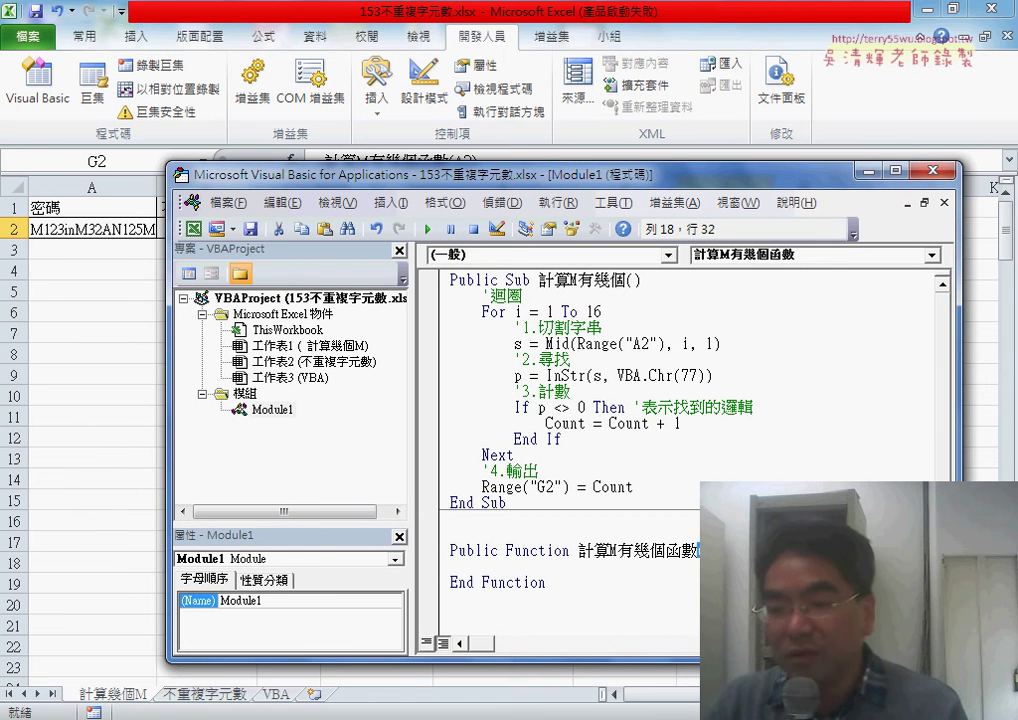
text(()
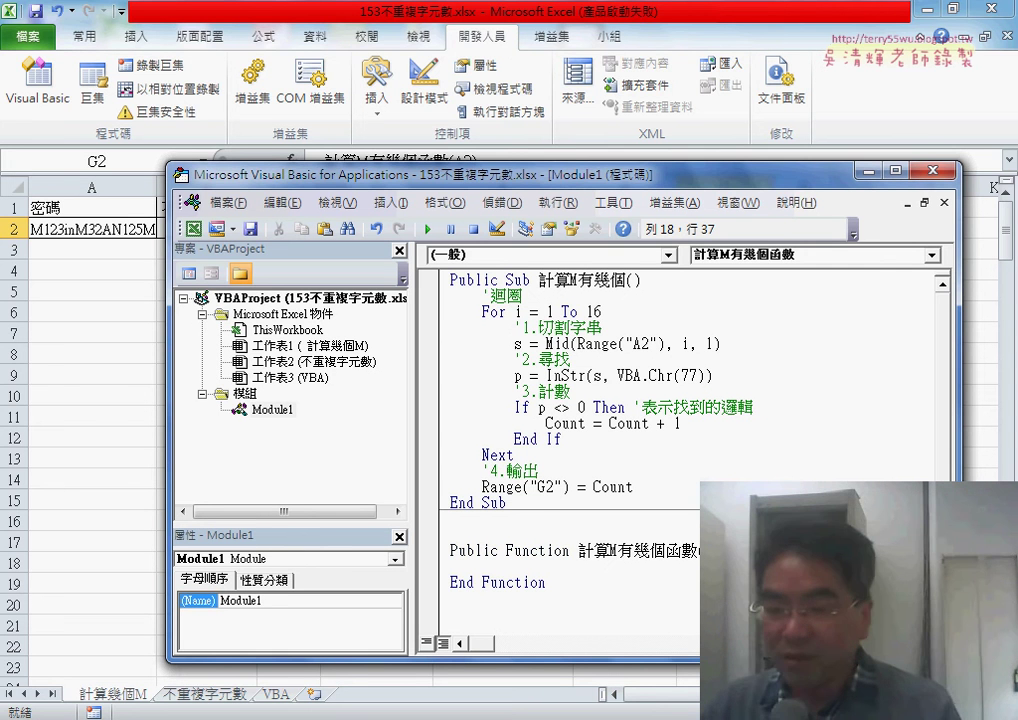
text(字串)
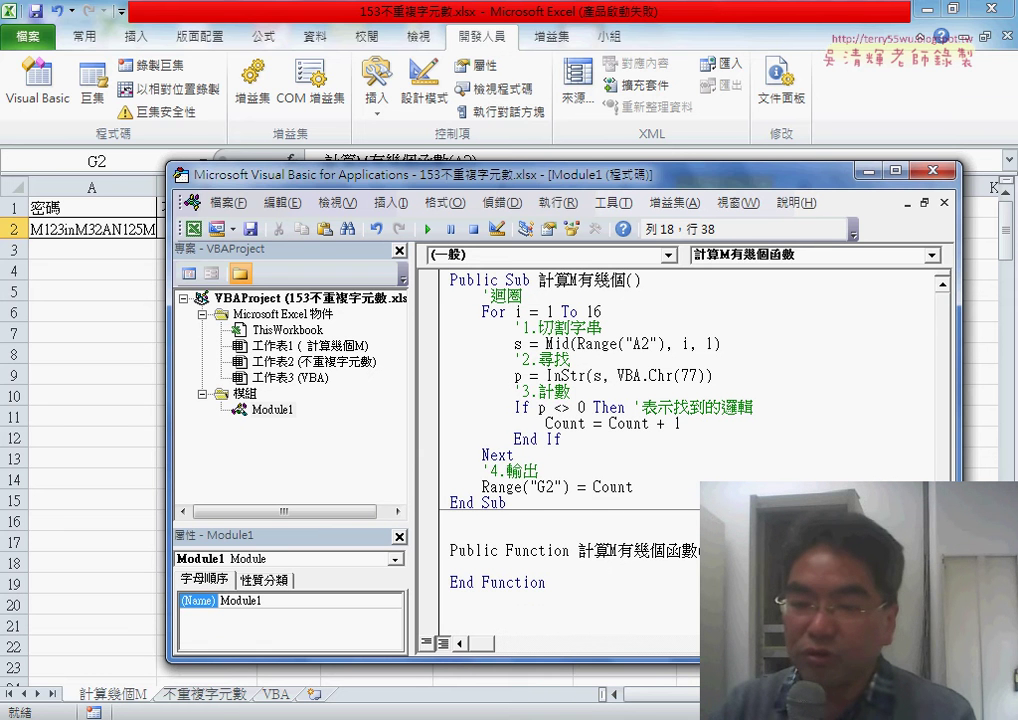
key(Return)
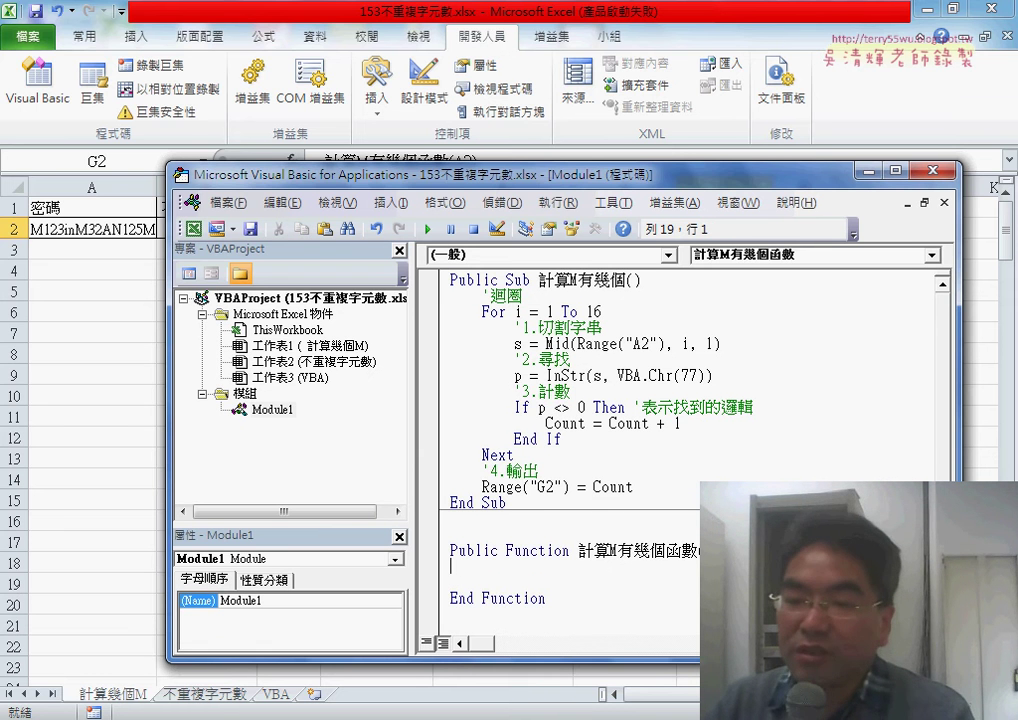
Step: Copy the Sub's counting loop into the function body
drag(657, 484, 427, 293)
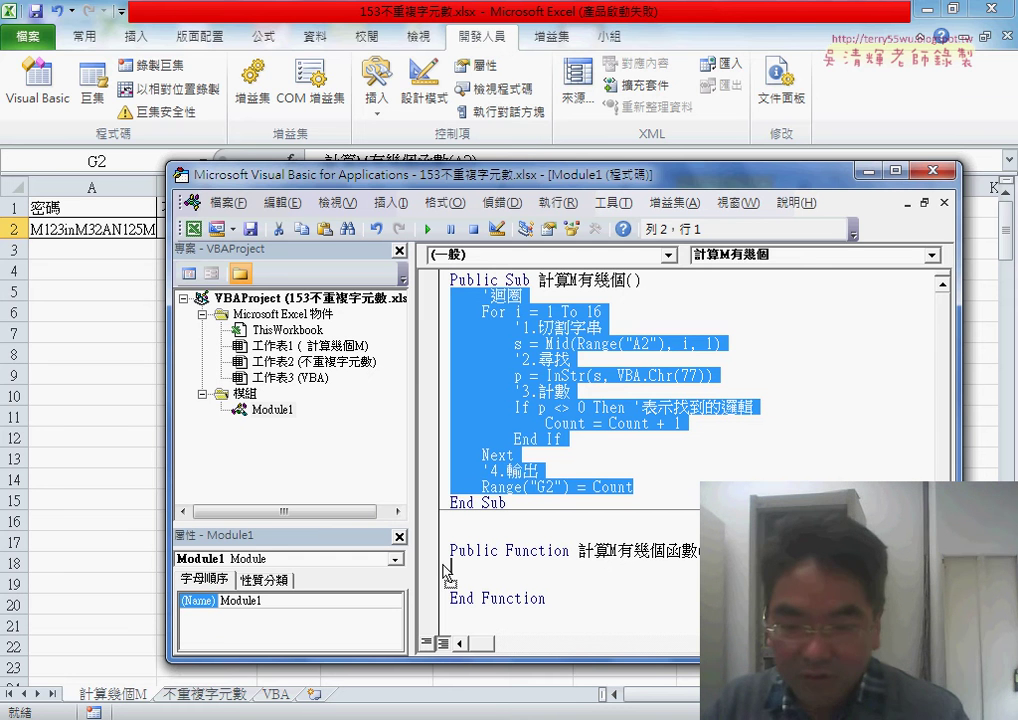
key(ctrl+c)
click(446, 572)
key(ctrl+v)
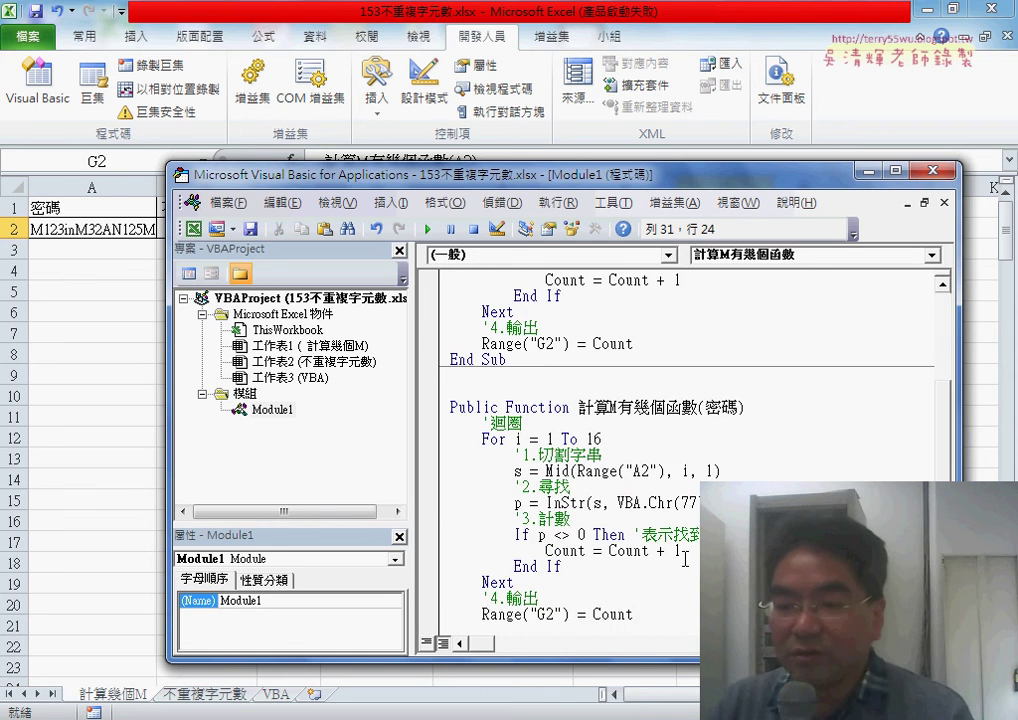
scroll(685, 558, down, 1)
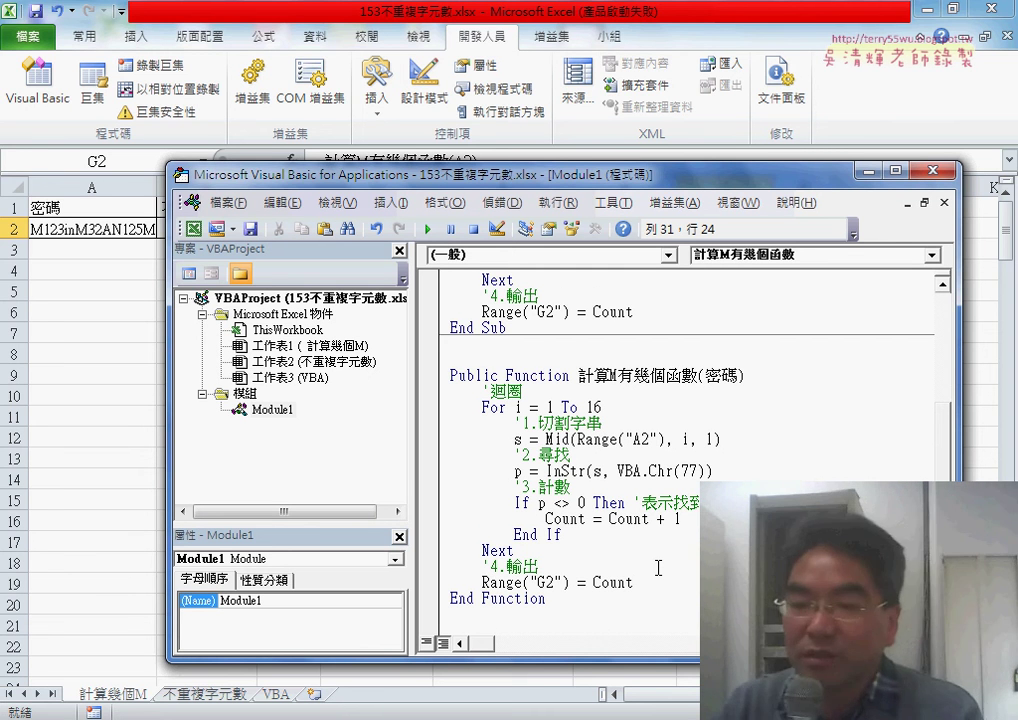
double_click(728, 376)
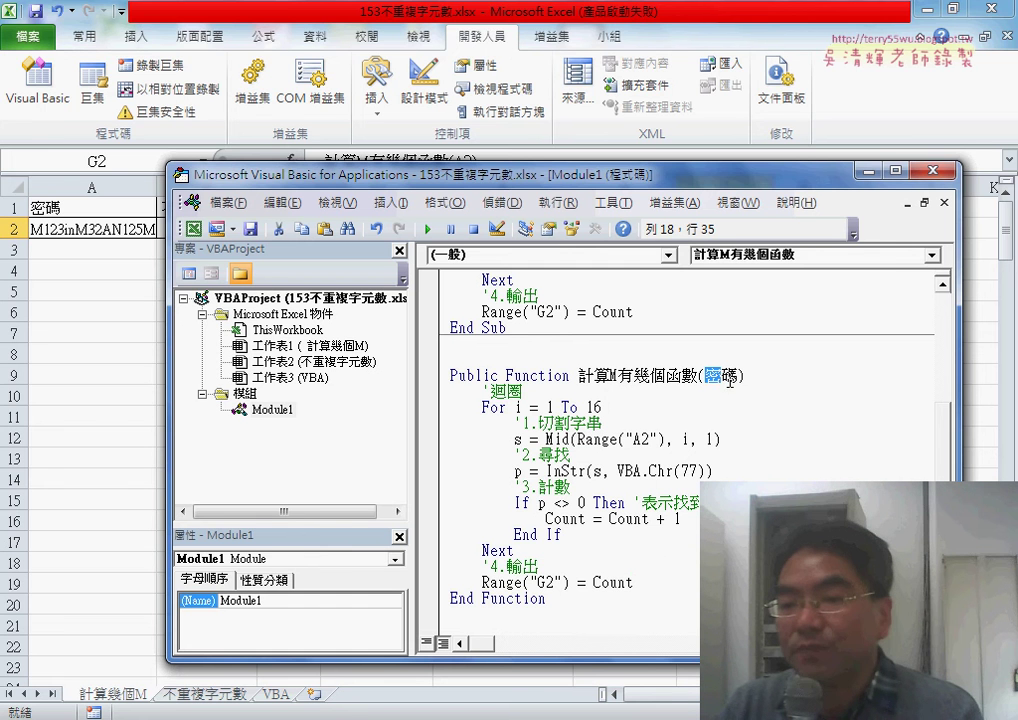
scroll(798, 422, up, 2)
scroll(795, 423, down, 1)
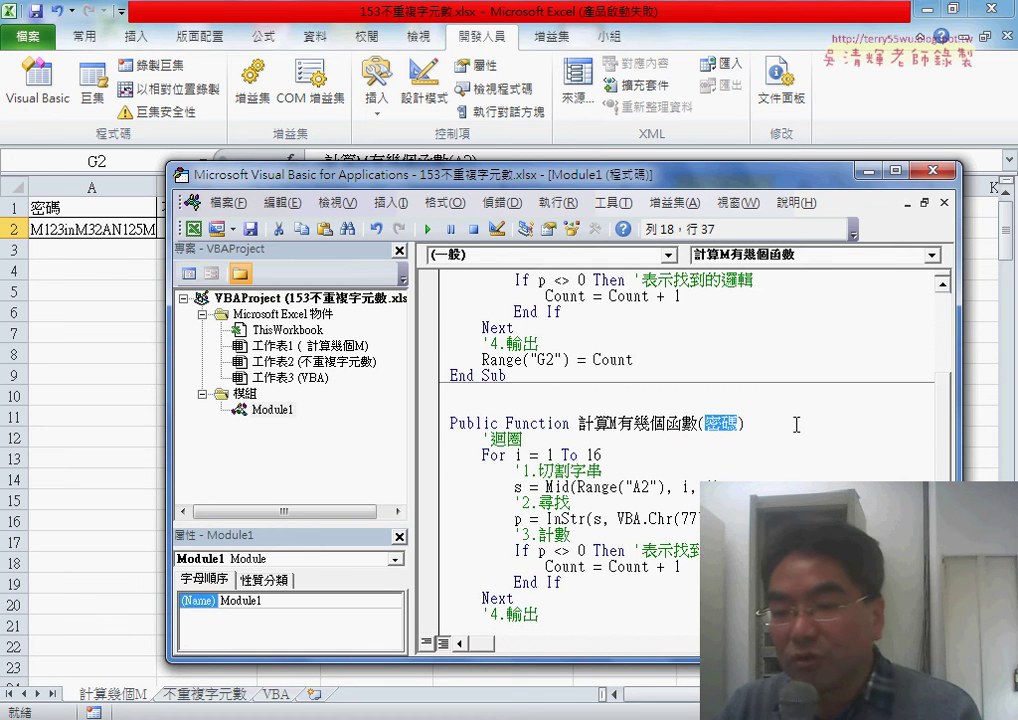
scroll(795, 423, down, 1)
drag(576, 440, 657, 443)
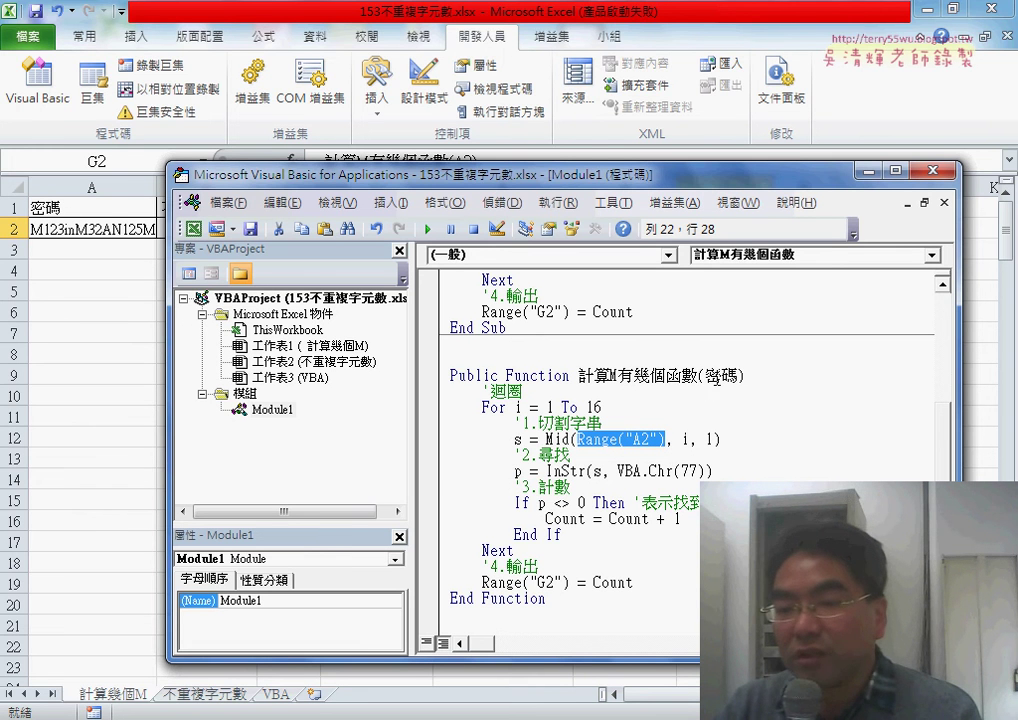
drag(506, 376, 571, 376)
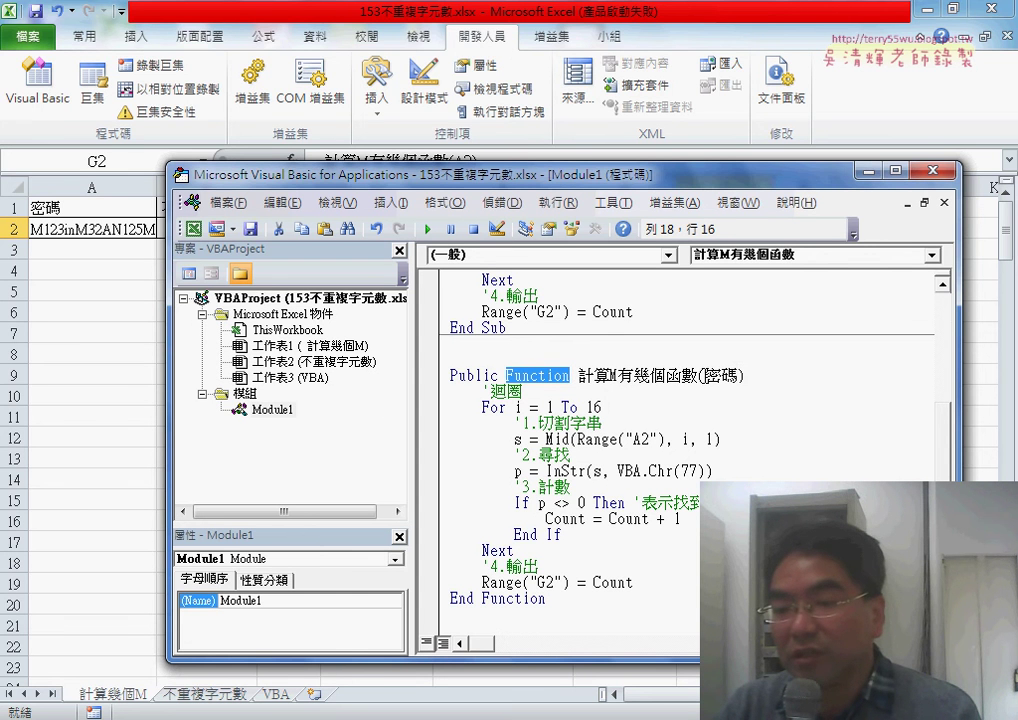
drag(706, 376, 743, 376)
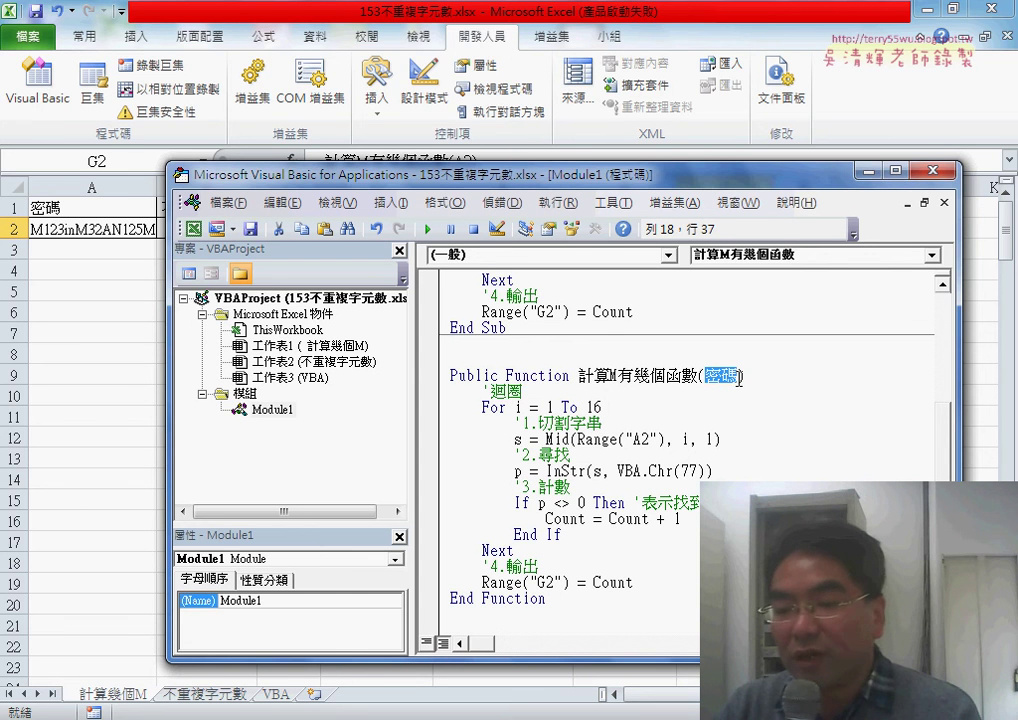
drag(570, 582, 498, 582)
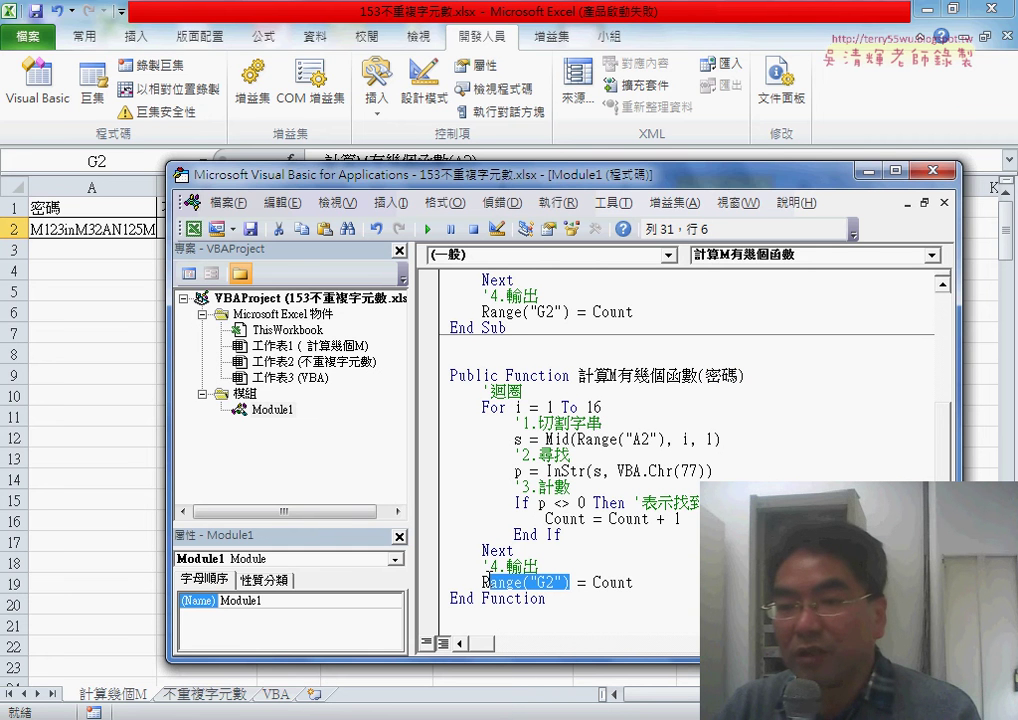
drag(708, 186, 708, 160)
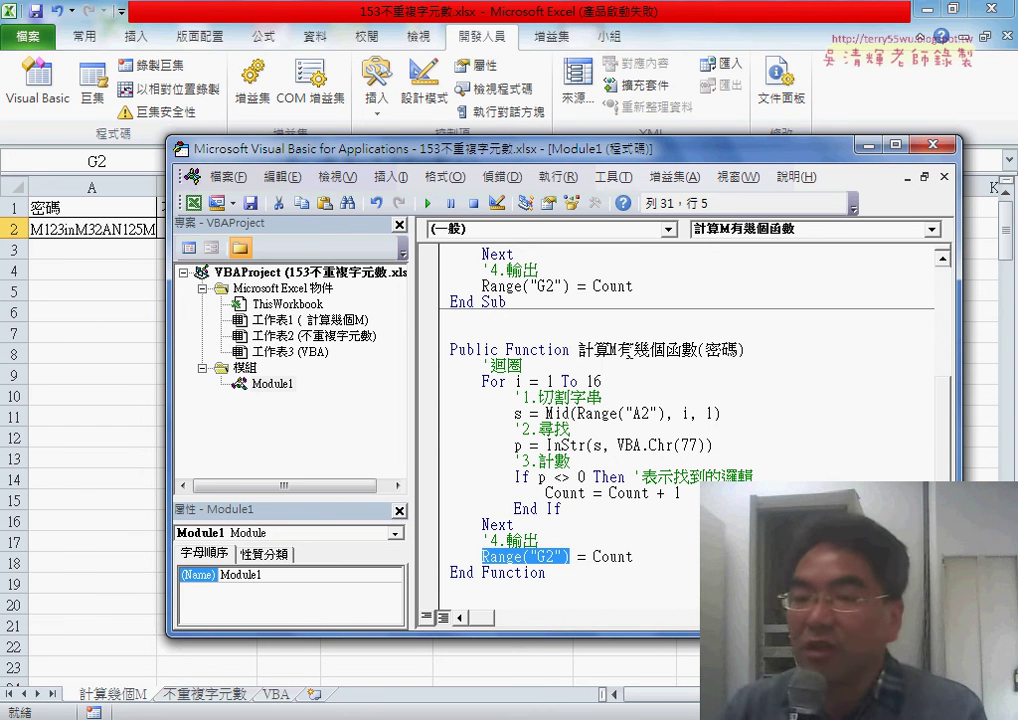
Step: Replace Range("A2") in the Mid call with the copied 密碼 parameter
drag(706, 351, 737, 355)
right_click(733, 357)
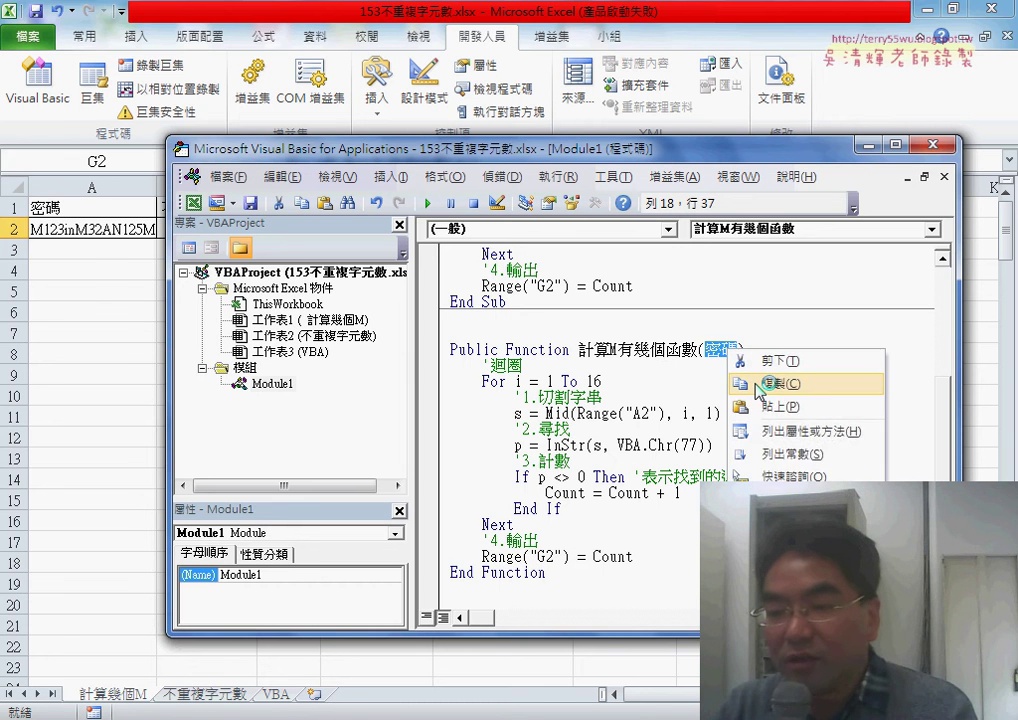
click(757, 383)
drag(666, 414, 621, 414)
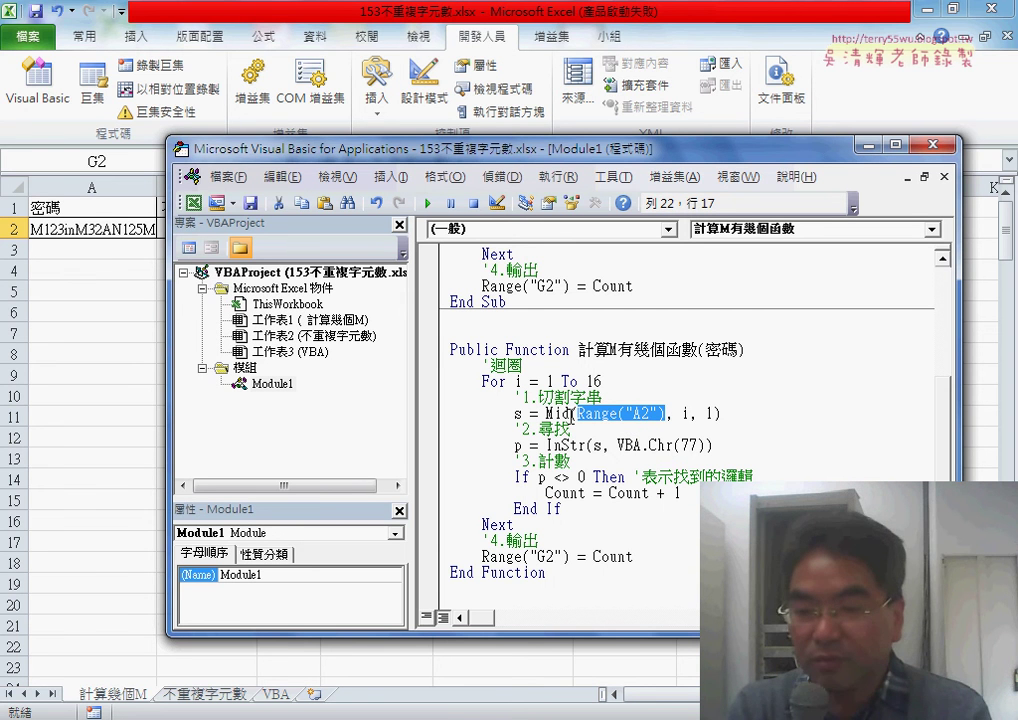
key(ctrl+v)
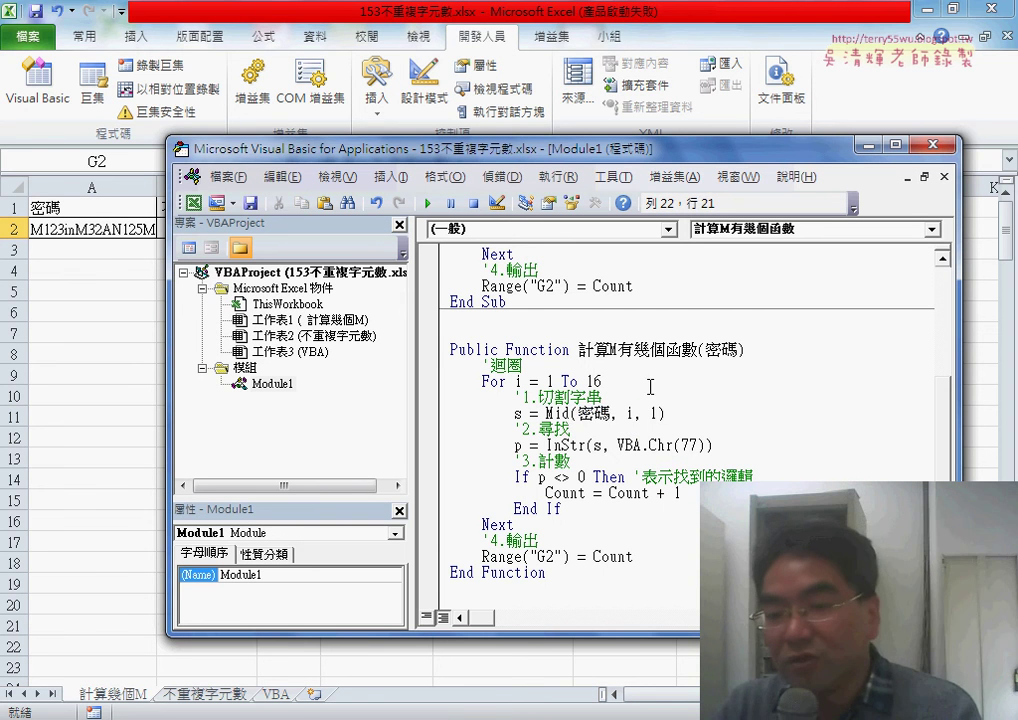
Step: Highlight 密碼 in Mid, the loop block, the function name and the Range("G2") output line
drag(610, 414, 593, 414)
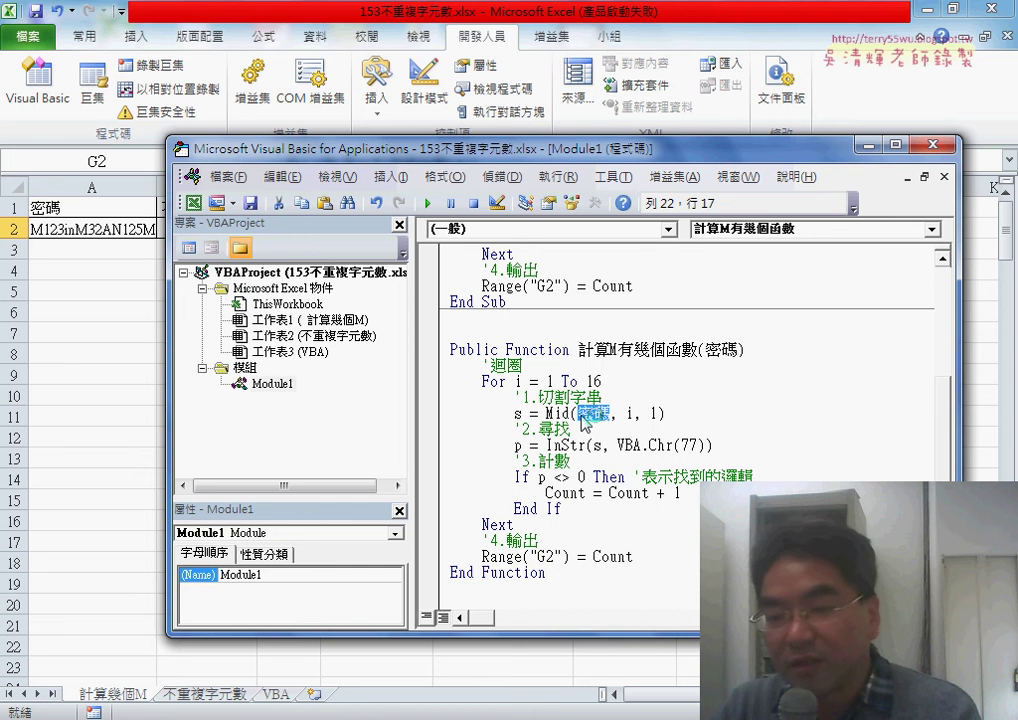
click(551, 413)
drag(593, 413, 607, 413)
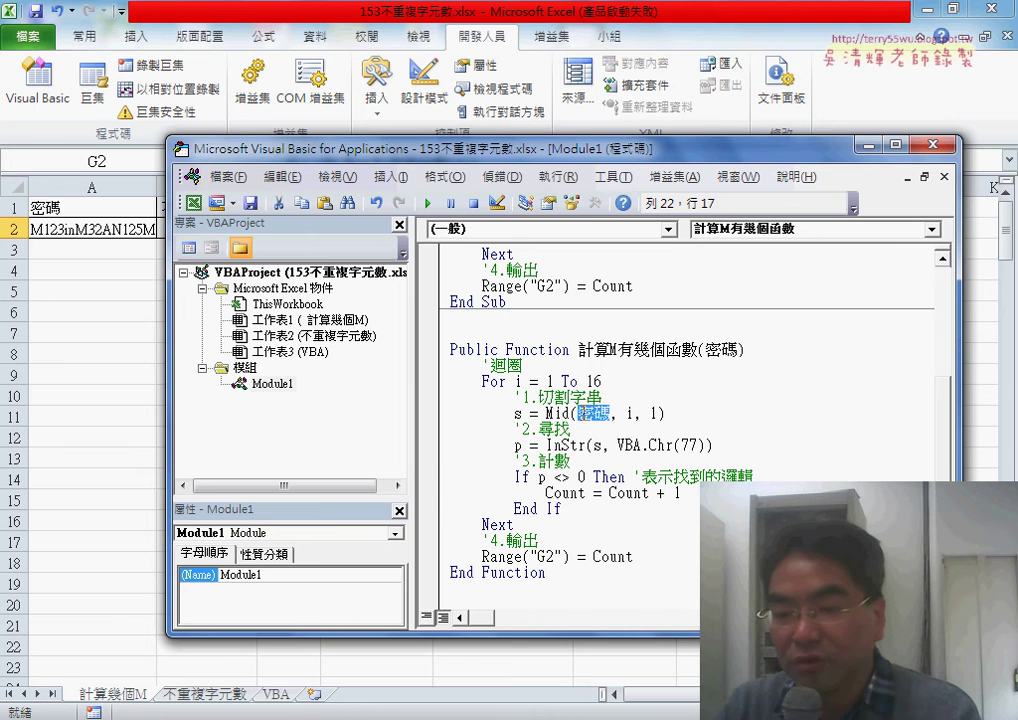
click(563, 509)
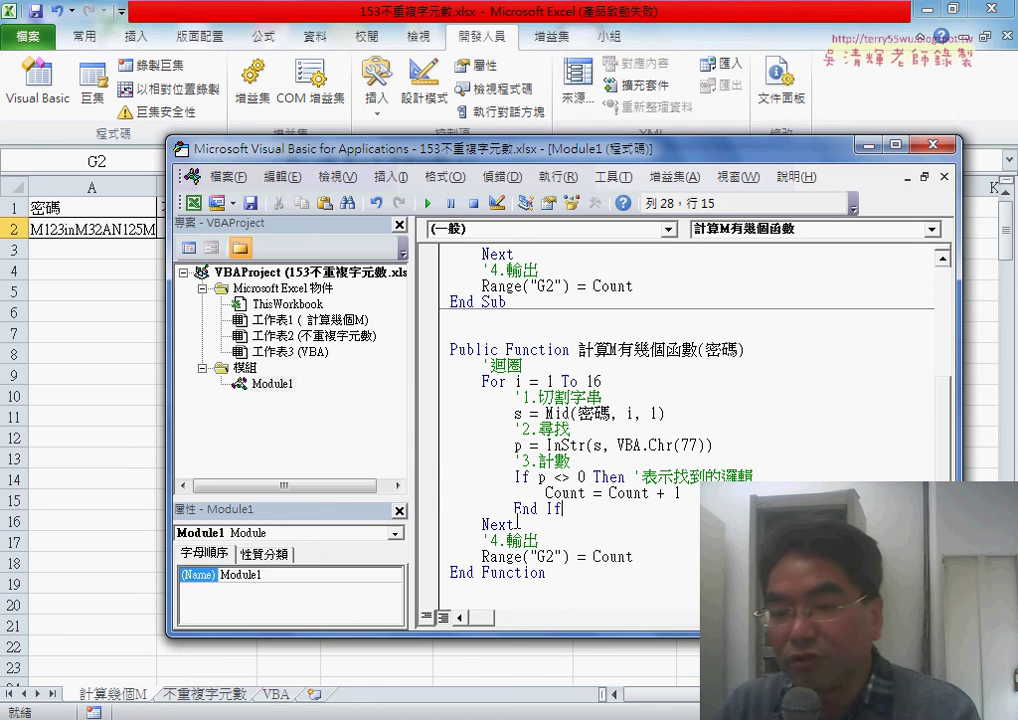
drag(517, 524, 450, 365)
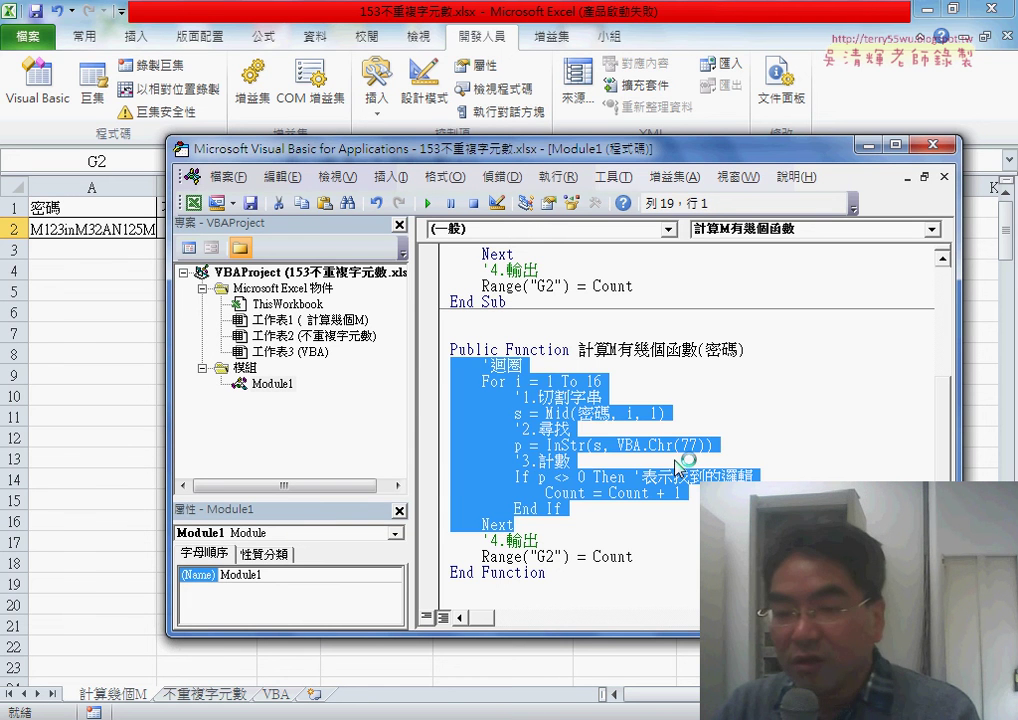
drag(569, 557, 491, 557)
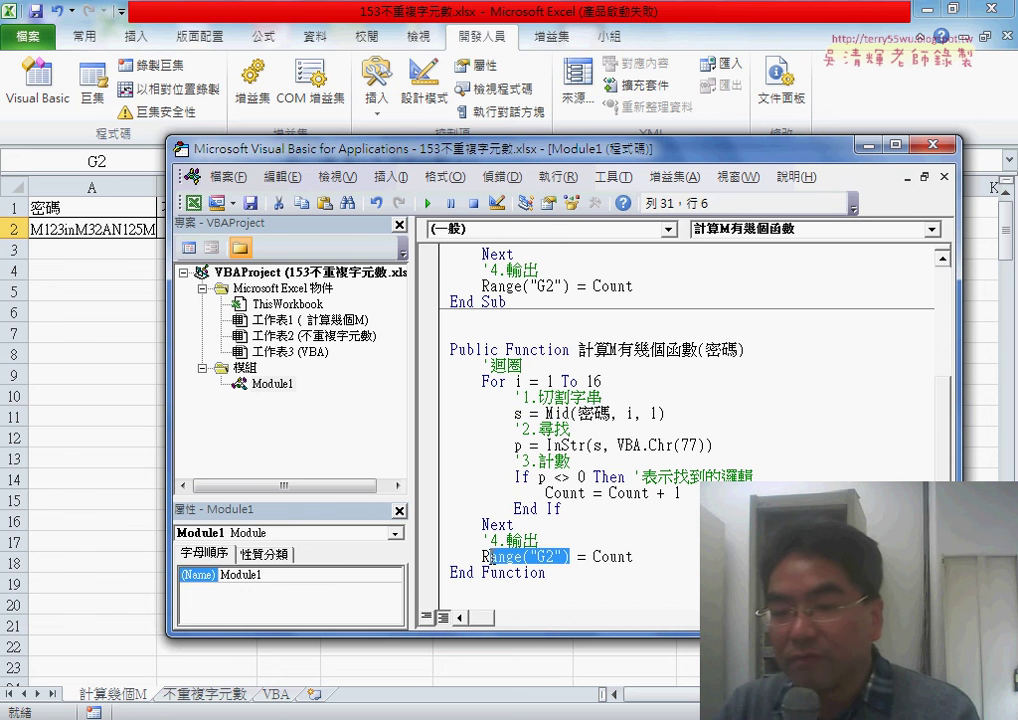
drag(579, 350, 674, 352)
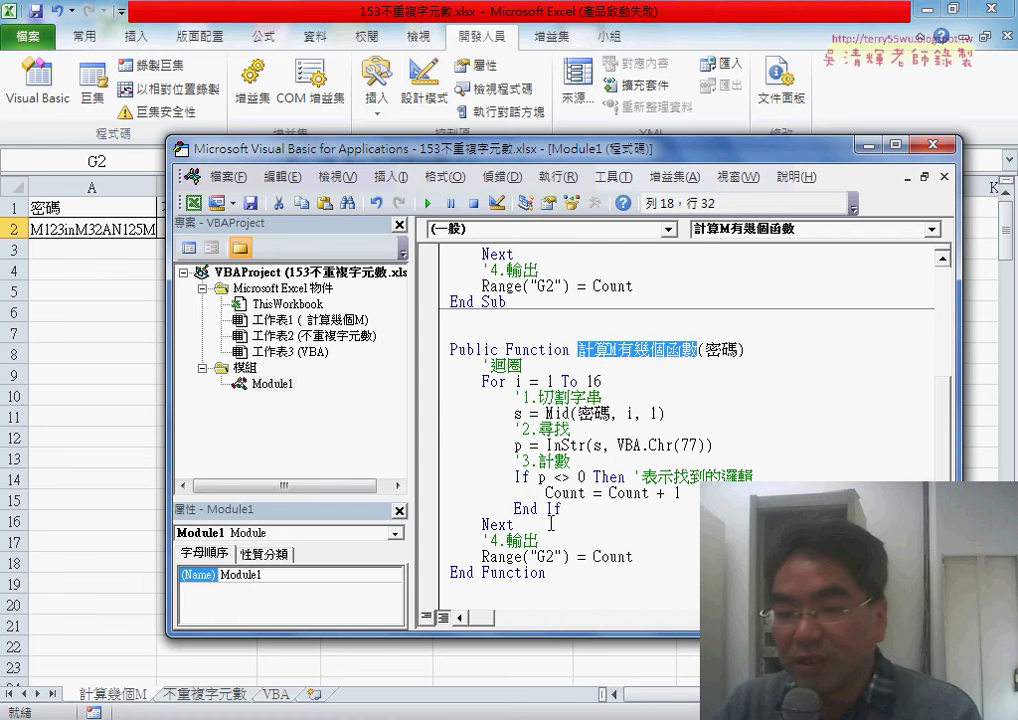
drag(569, 557, 482, 557)
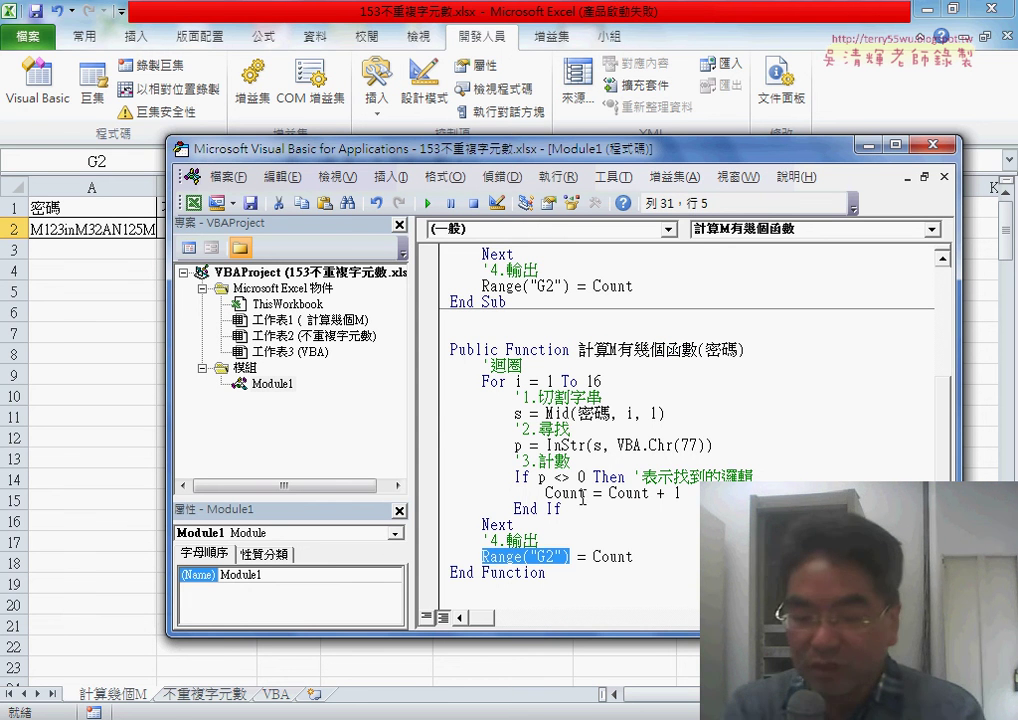
Step: Replace Range("G2") on the output line with 計算M有幾個函數 so it reads 計算M有幾個函數 = Count
key(ctrl+v)
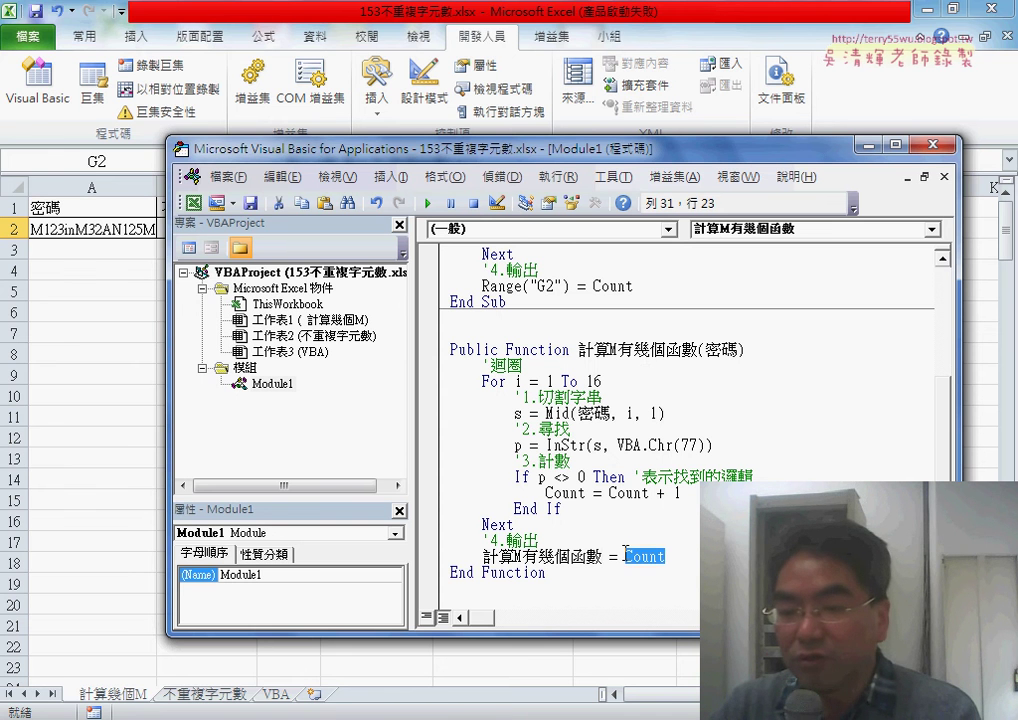
drag(602, 556, 482, 556)
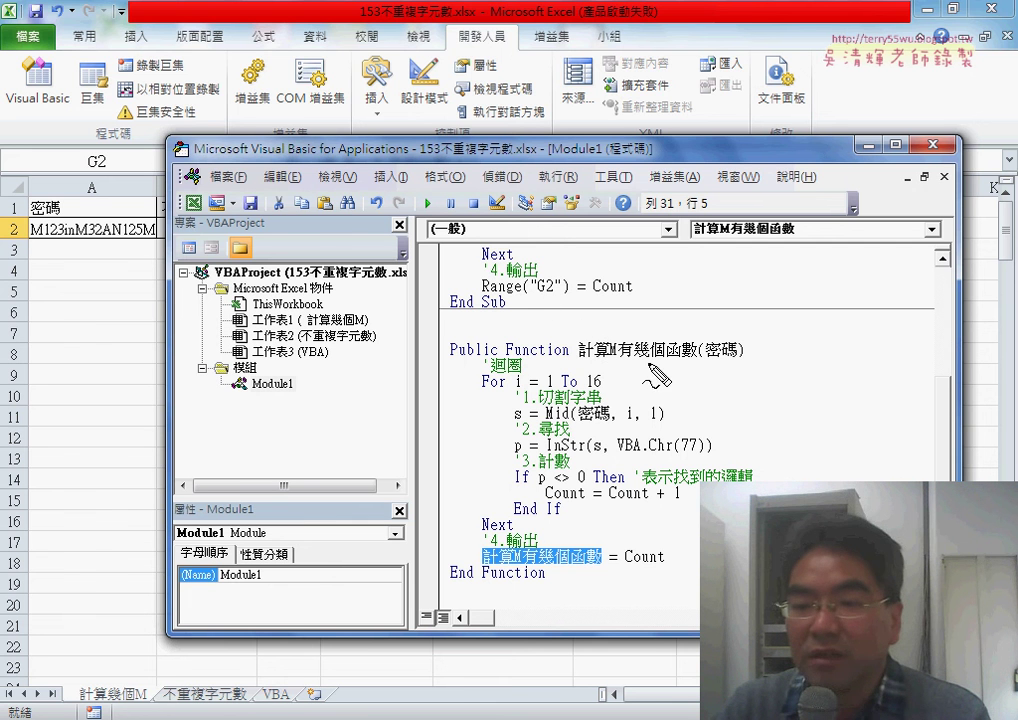
drag(674, 362, 684, 363)
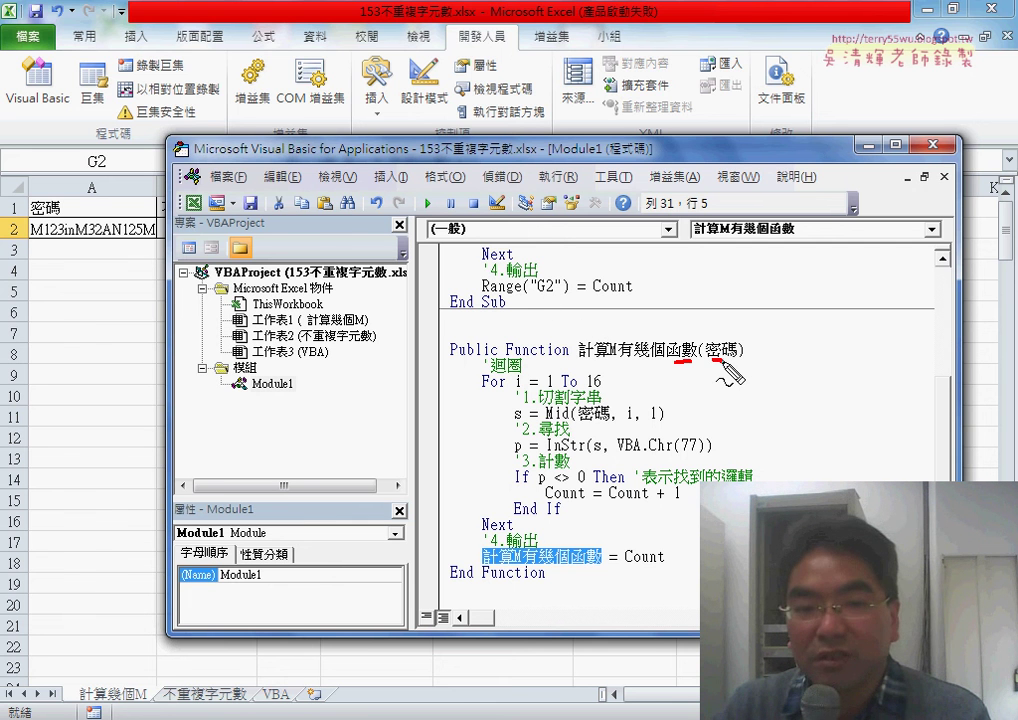
drag(66, 196, 62, 222)
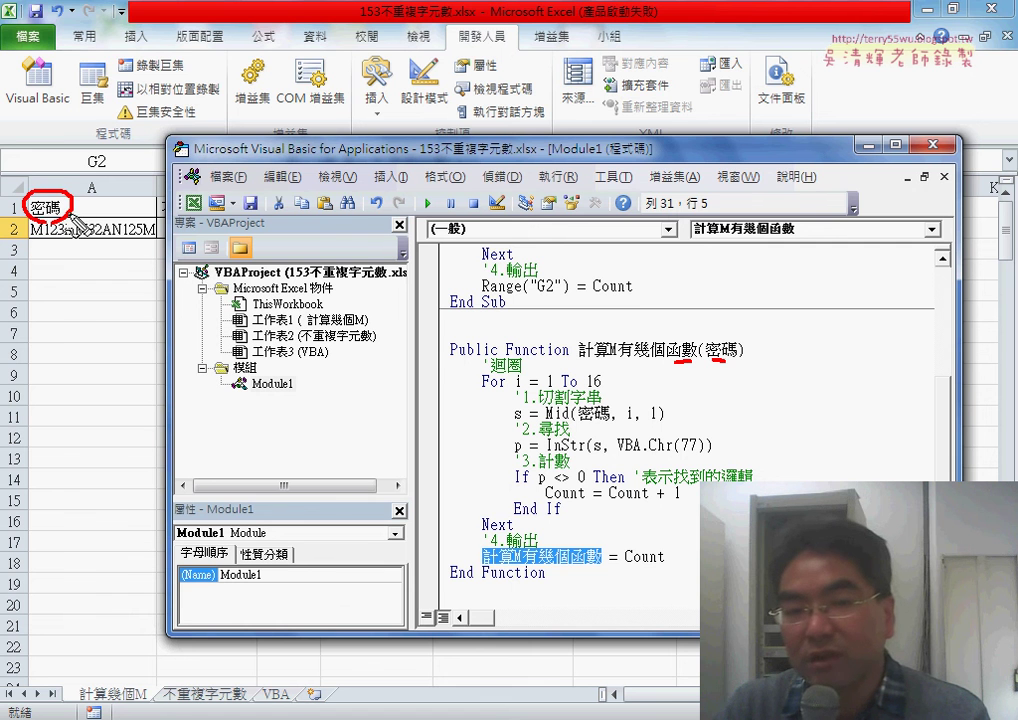
drag(142, 196, 718, 336)
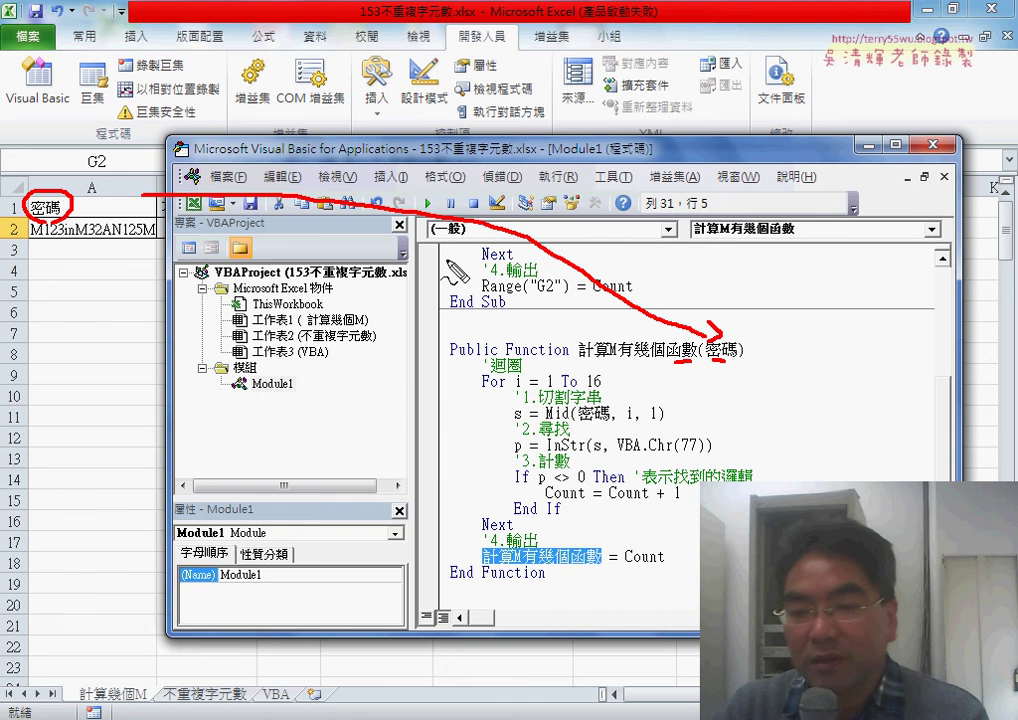
mouse_move(418, 258)
mouse_down()
mouse_move(428, 386)
mouse_move(412, 398)
mouse_up()
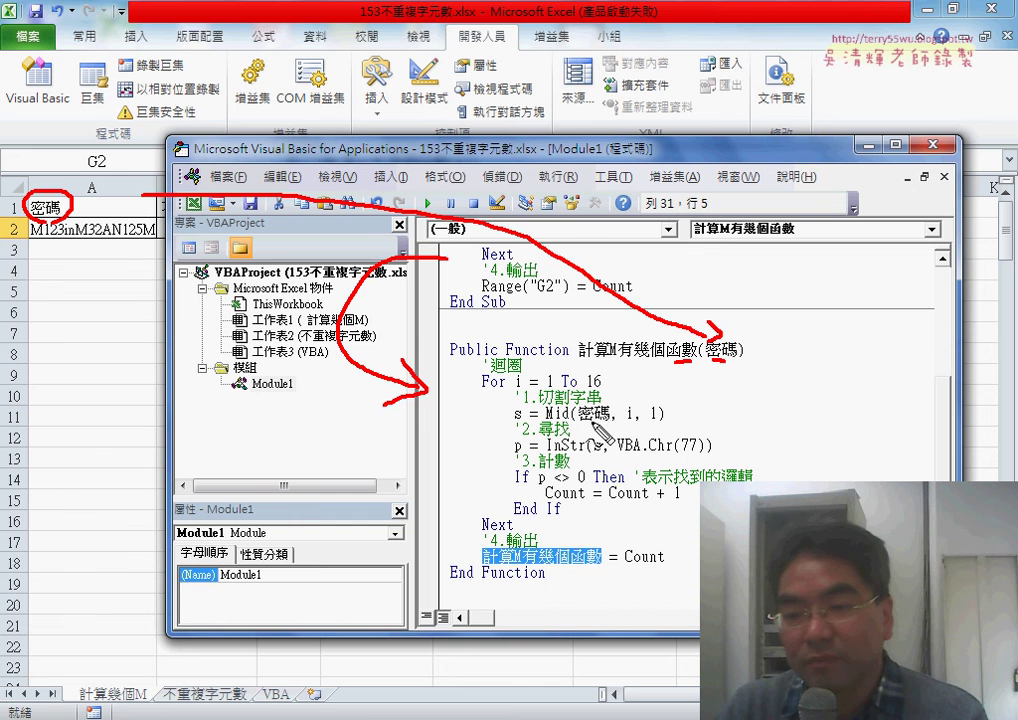
drag(715, 358, 592, 410)
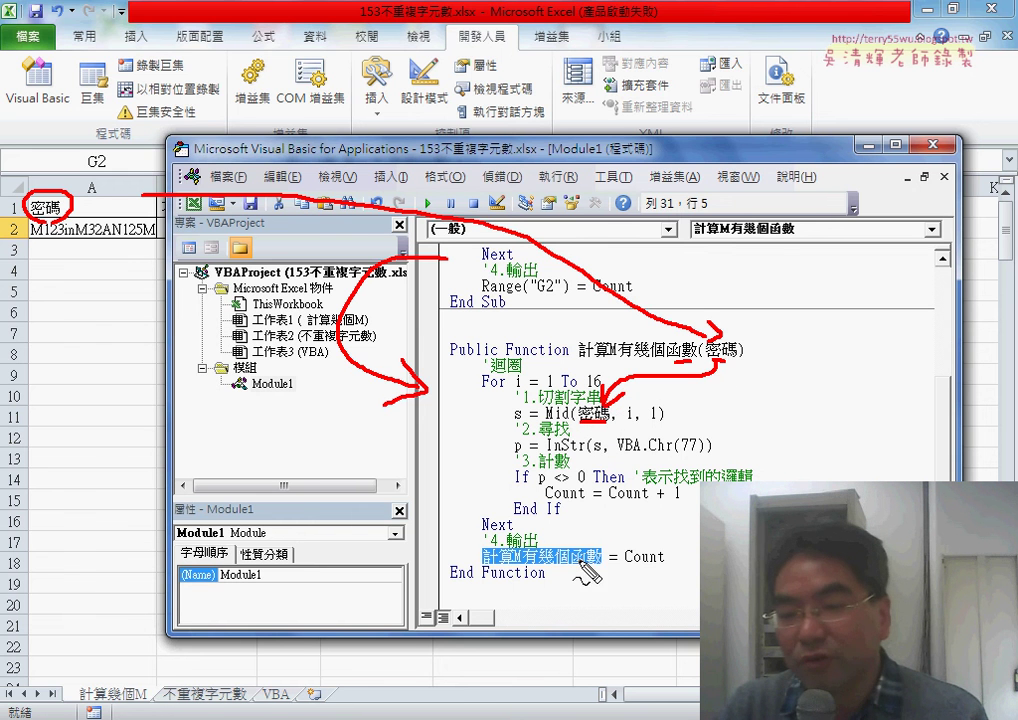
drag(600, 568, 486, 573)
drag(645, 545, 586, 536)
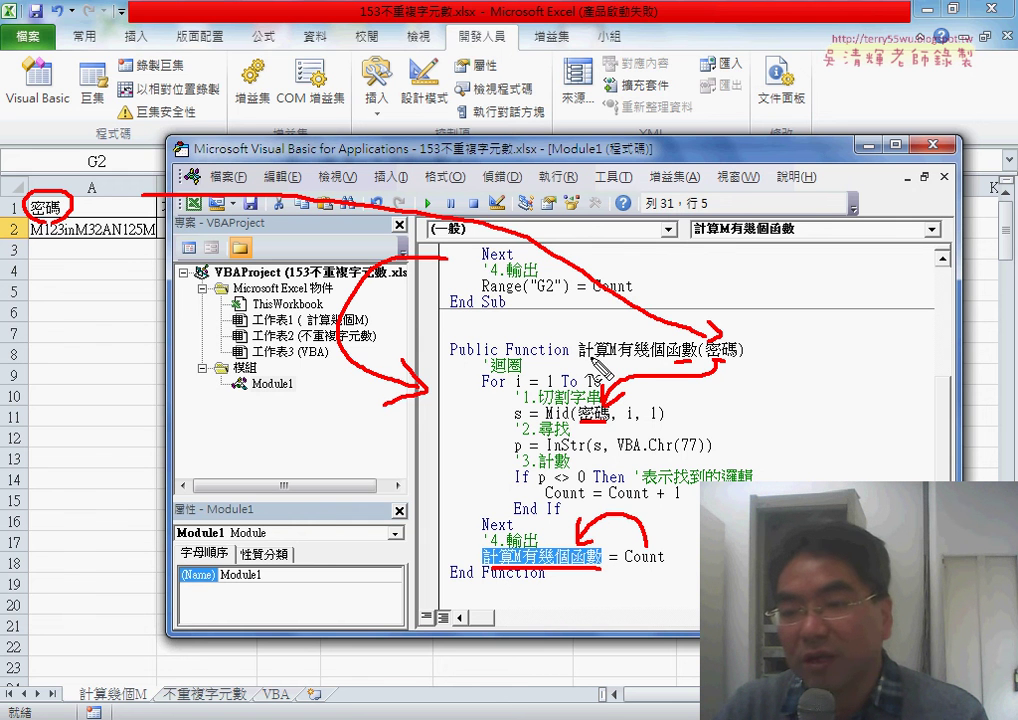
drag(594, 362, 698, 362)
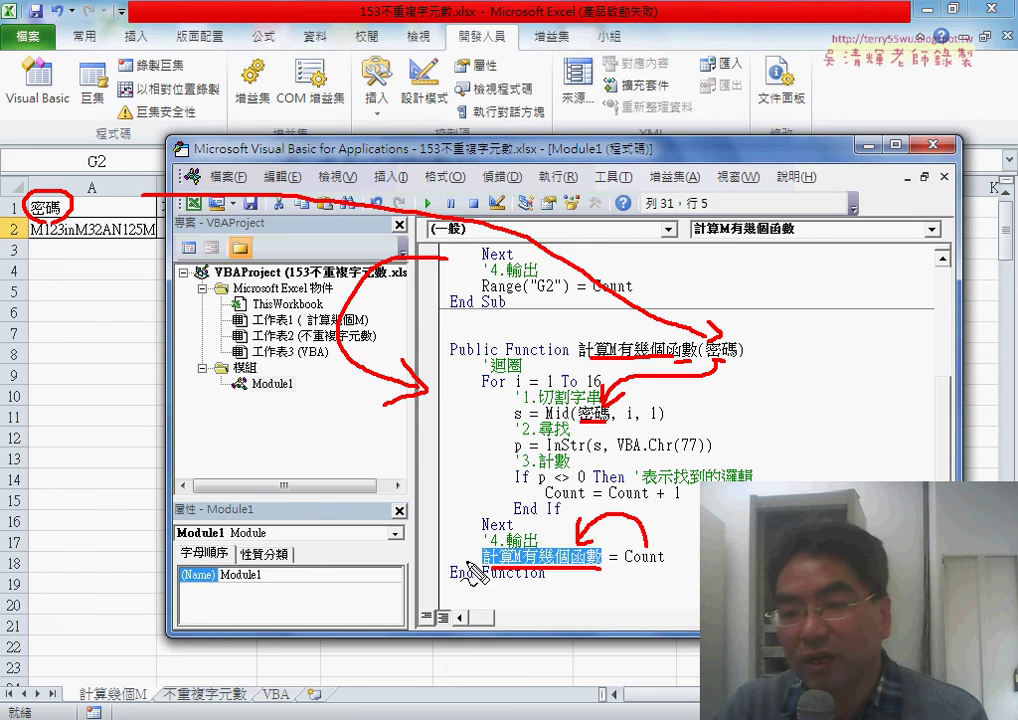
mouse_move(470, 566)
mouse_down()
mouse_move(432, 450)
mouse_move(448, 345)
mouse_move(545, 338)
mouse_move(578, 378)
mouse_up()
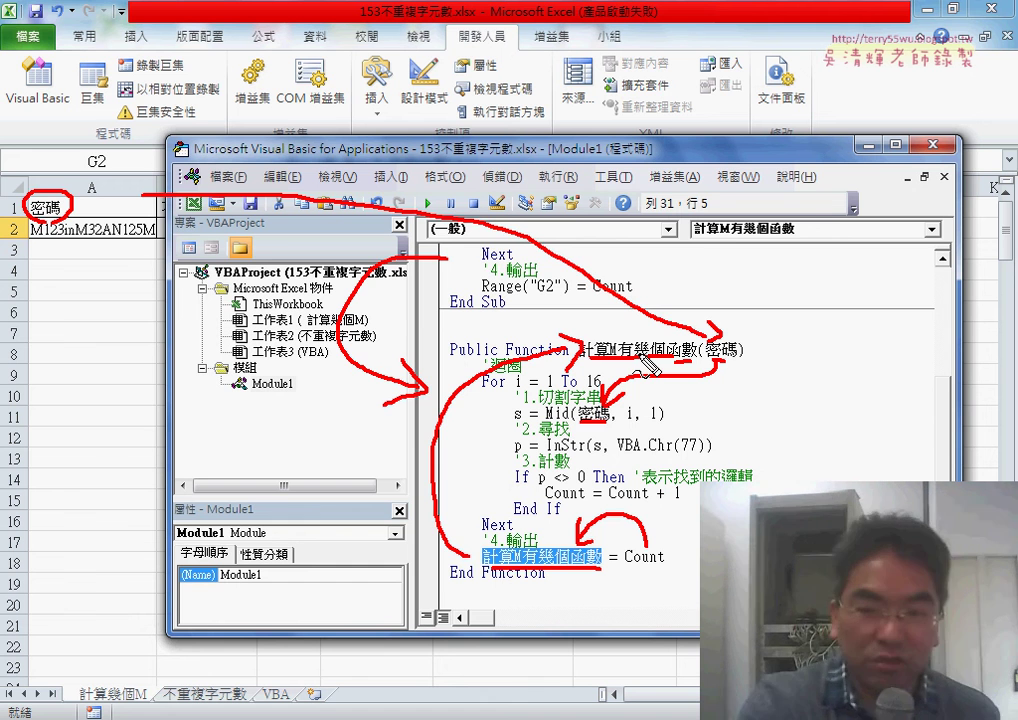
key(Escape)
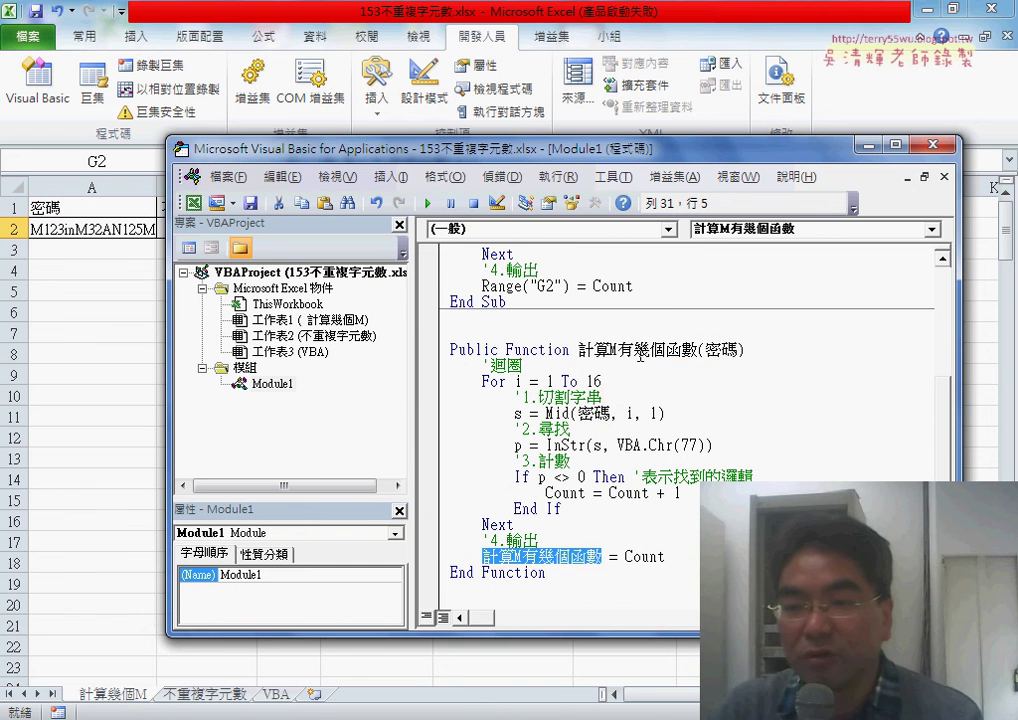
Step: Clear G2 and re-enter it as =計算M有幾個函數(A2) from the user-defined functions, returning 3
drag(485, 148, 441, 328)
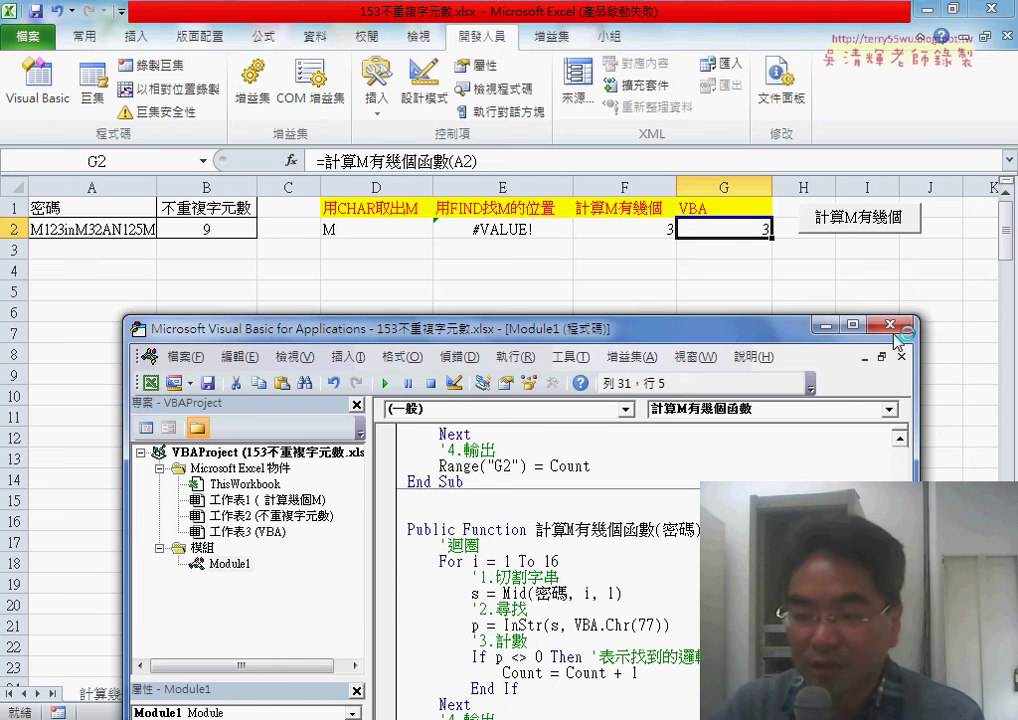
click(747, 228)
key(Delete)
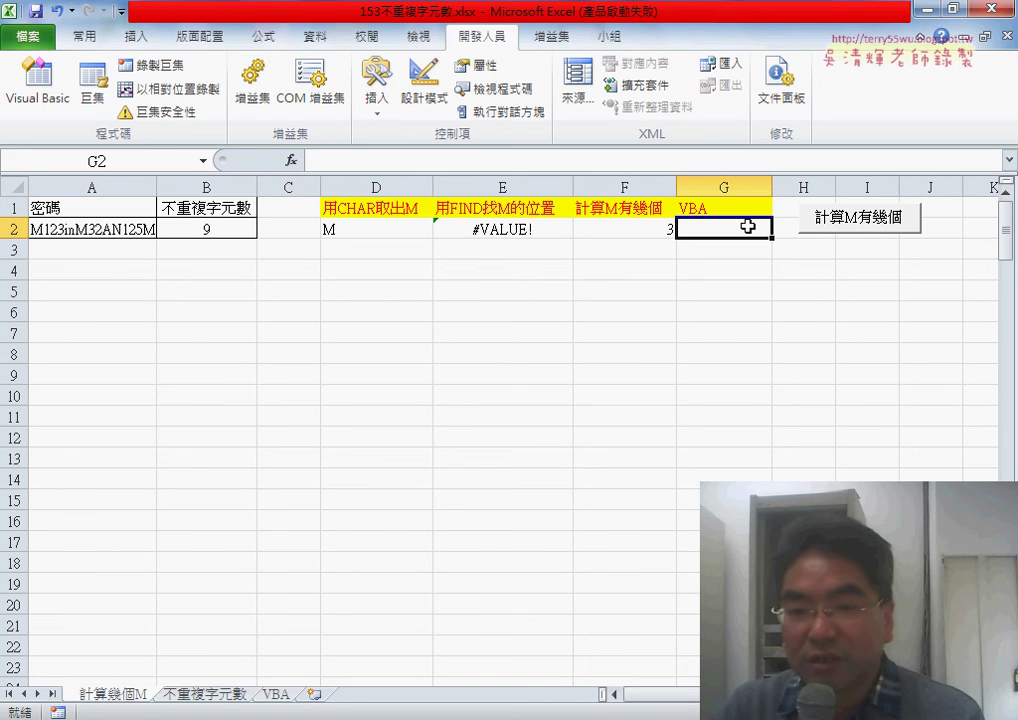
click(289, 161)
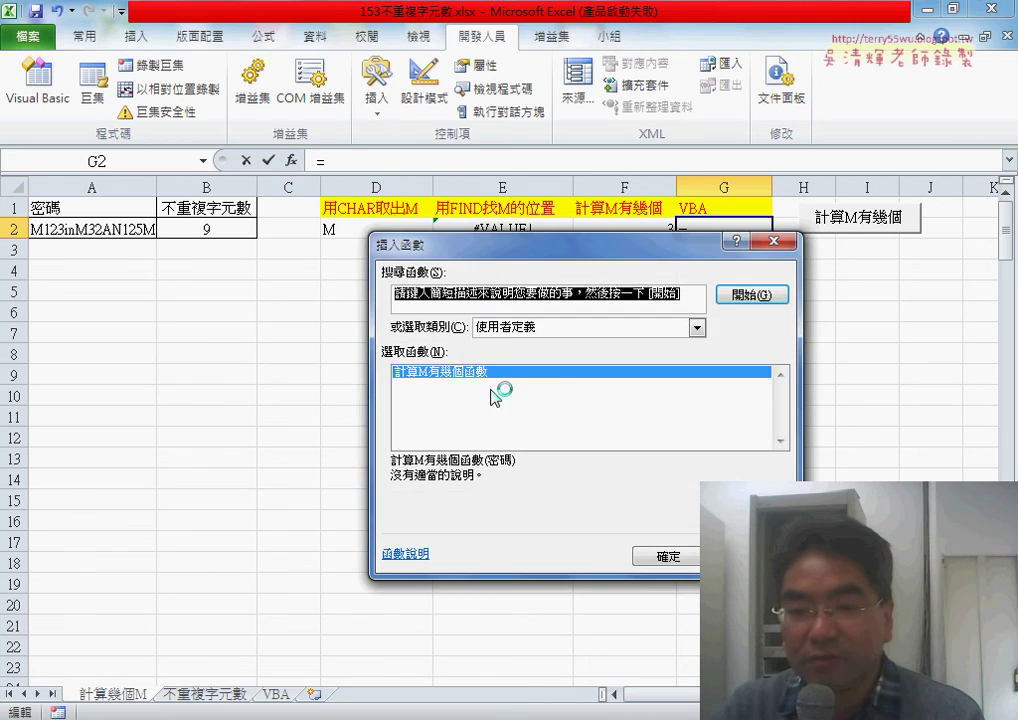
click(663, 554)
click(158, 234)
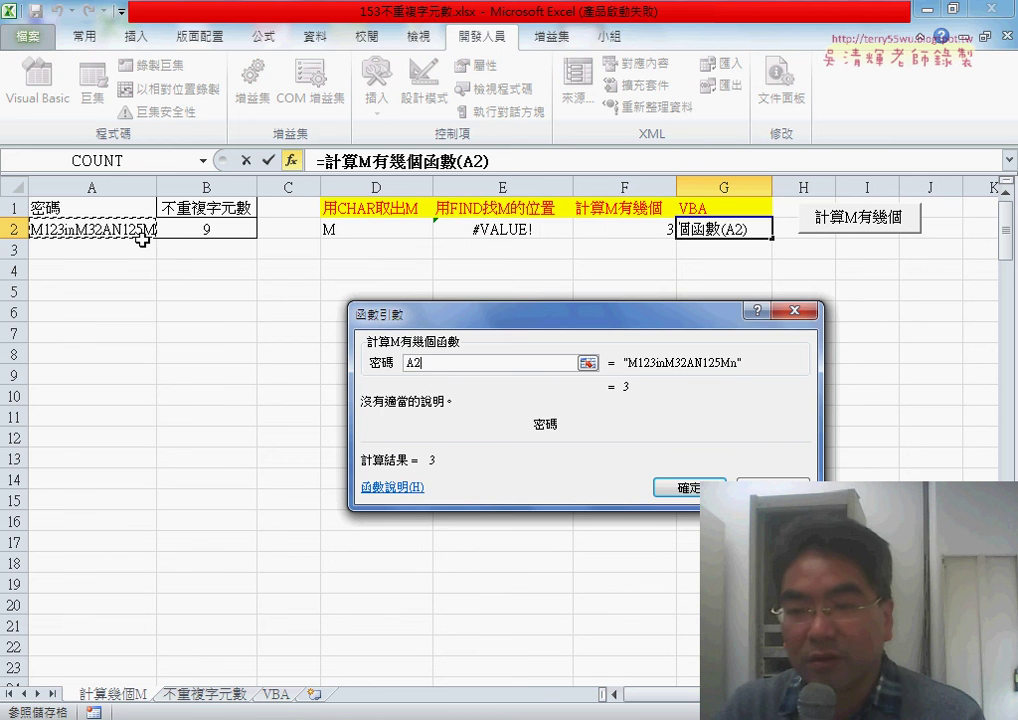
click(700, 488)
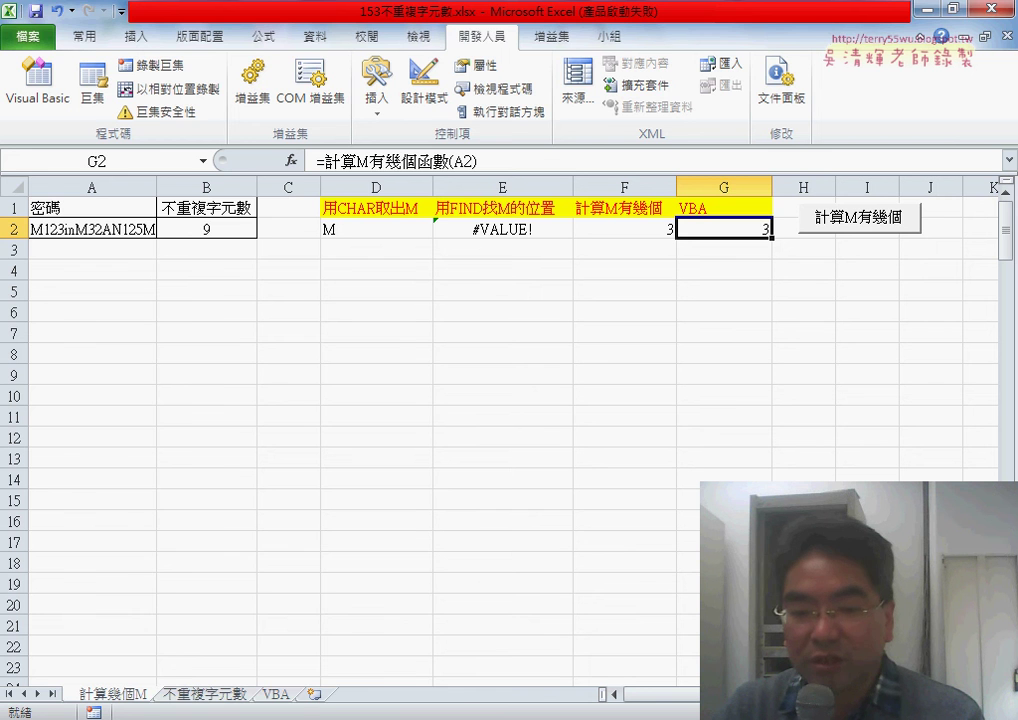
Step: Switch between the desktop, the PowerPoint slides and back to the Excel workbook
mouse_move(269, 716)
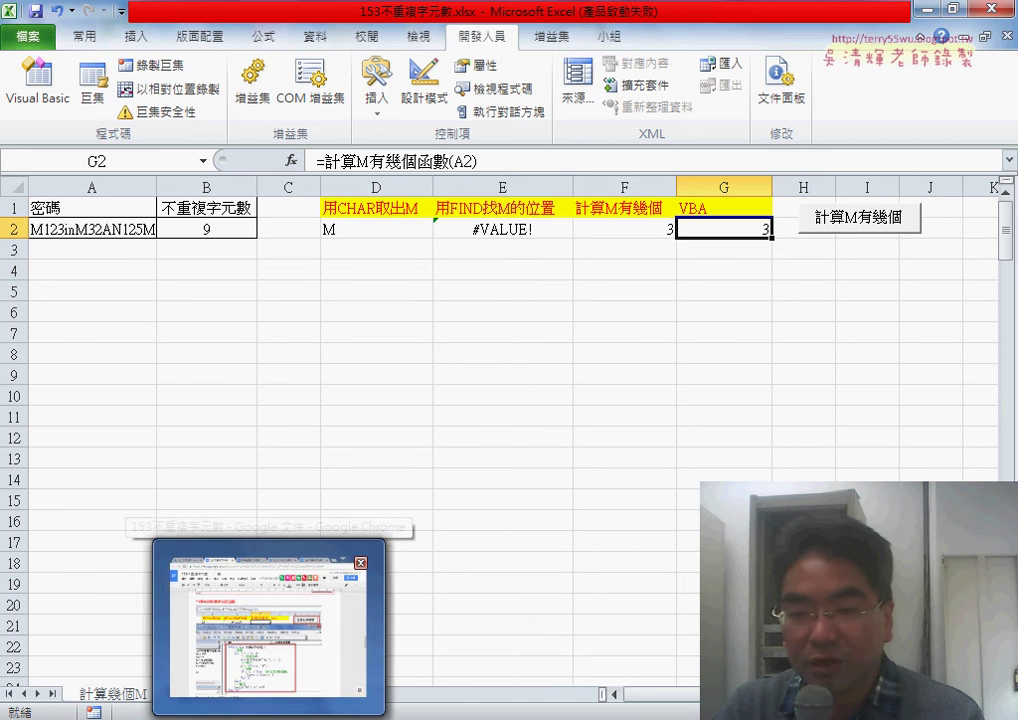
click(300, 716)
click(451, 710)
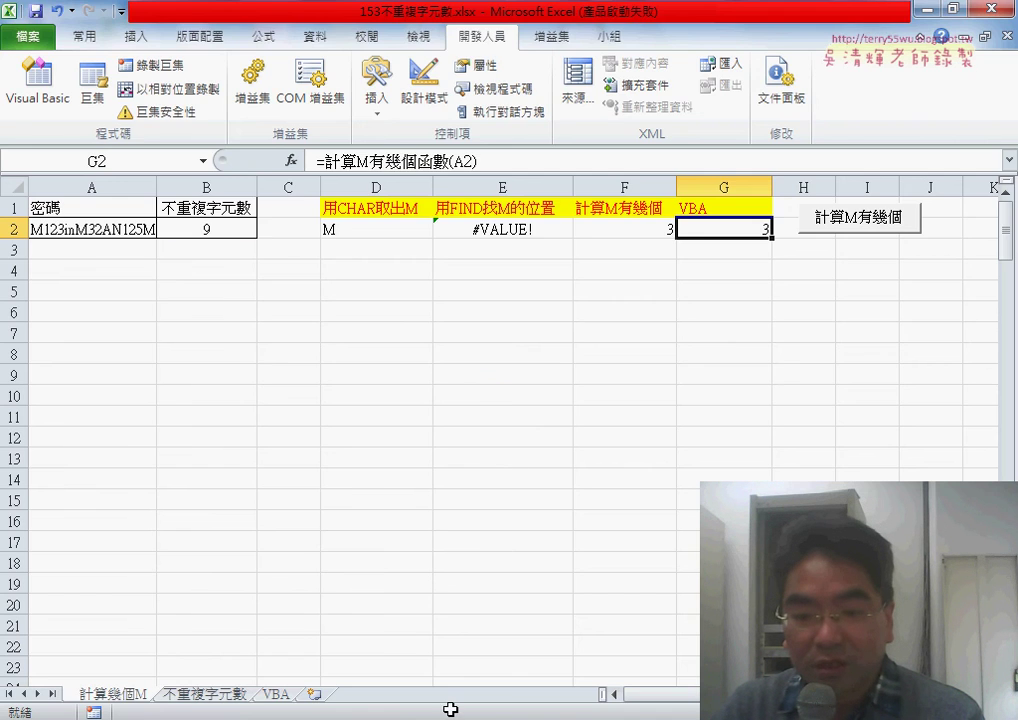
click(451, 716)
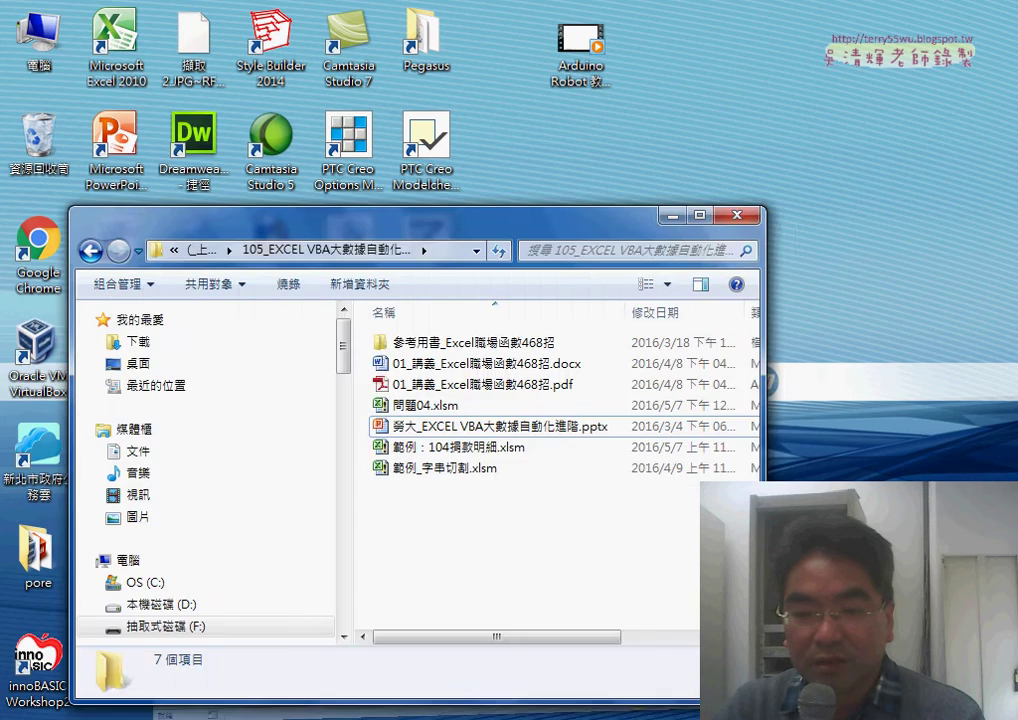
click(520, 716)
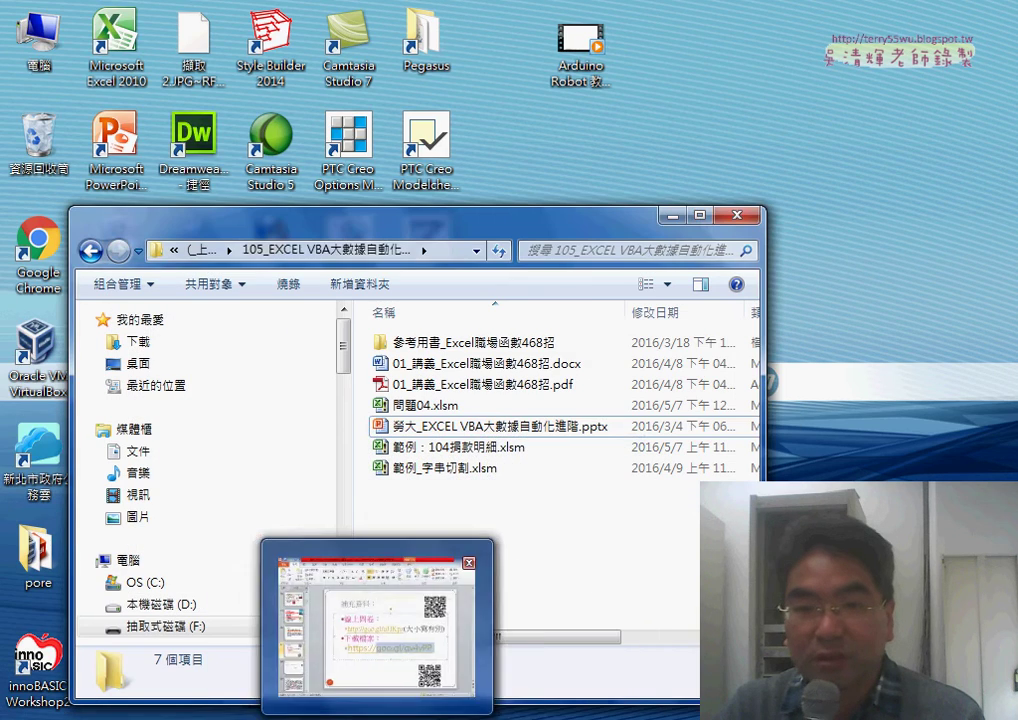
click(468, 648)
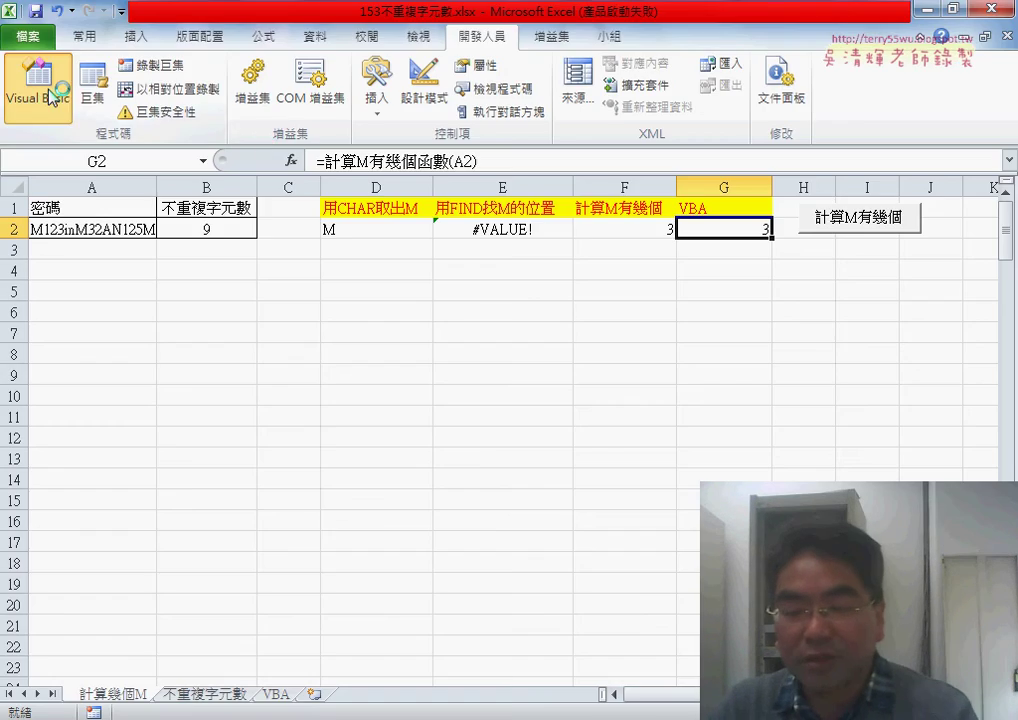
Step: In the VBA editor, select the Public Function 計算M有幾個函數 block and switch to Google Docs
click(37, 85)
drag(537, 307, 541, 152)
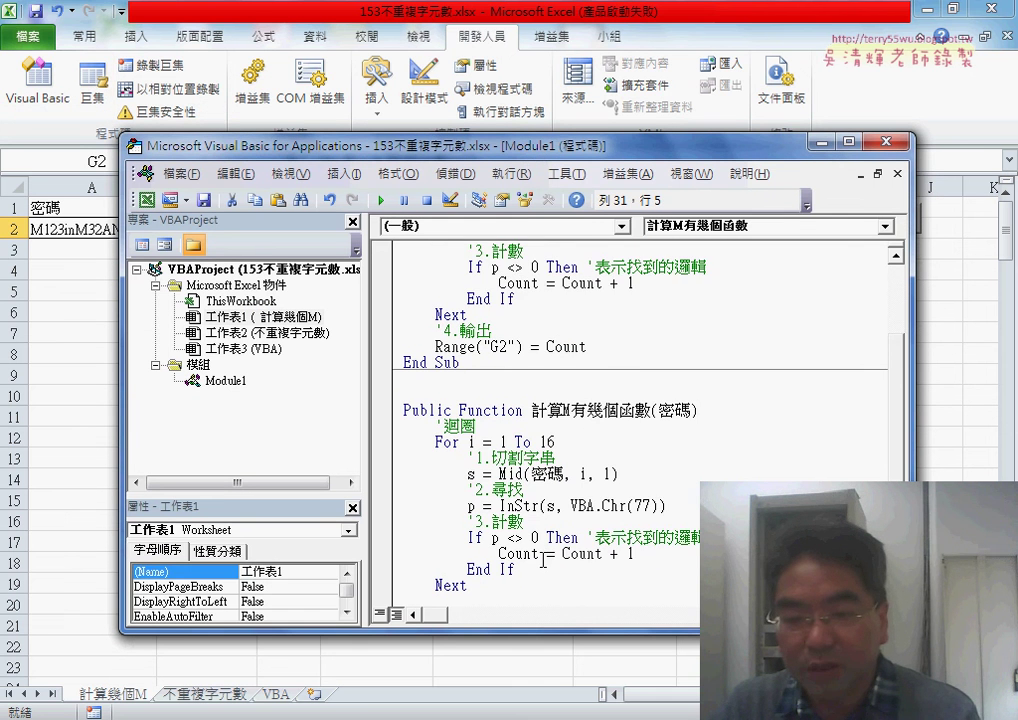
scroll(640, 420, down, 1)
double_click(470, 553)
mouse_move(498, 569)
mouse_down()
mouse_move(398, 467)
mouse_move(407, 367)
mouse_up()
key(ctrl+c)
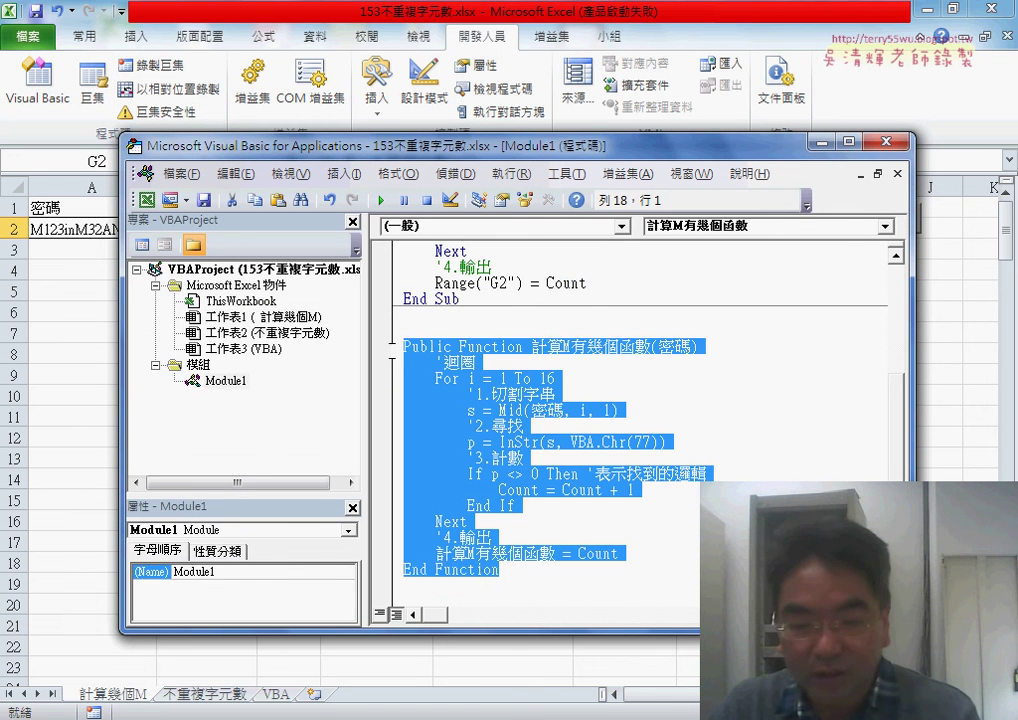
key(alt+Tab)
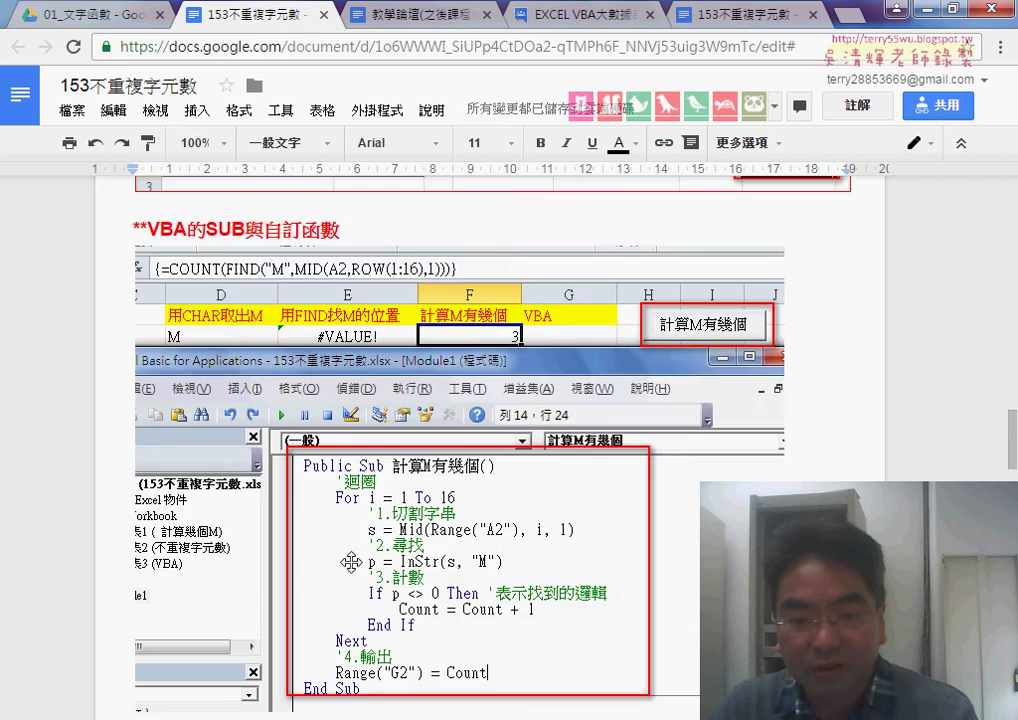
Step: Paste the function code below End Sub and format it with Code Pretty's Format Selection
scroll(385, 550, down, 2)
scroll(375, 546, down, 2)
scroll(375, 546, down, 3)
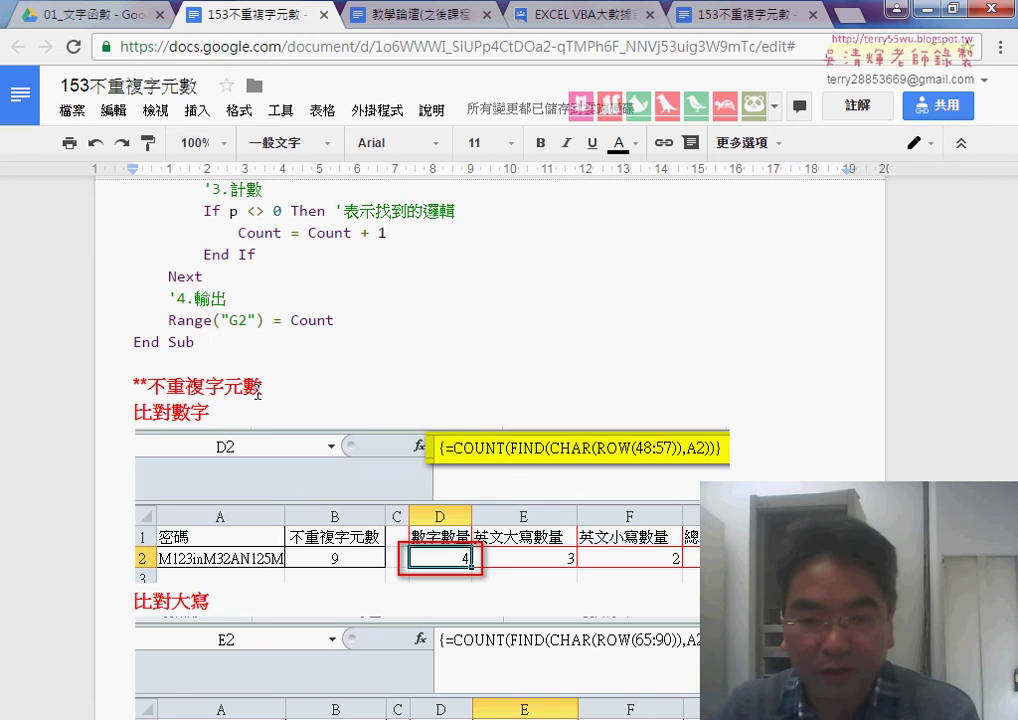
click(200, 368)
key(ctrl+v)
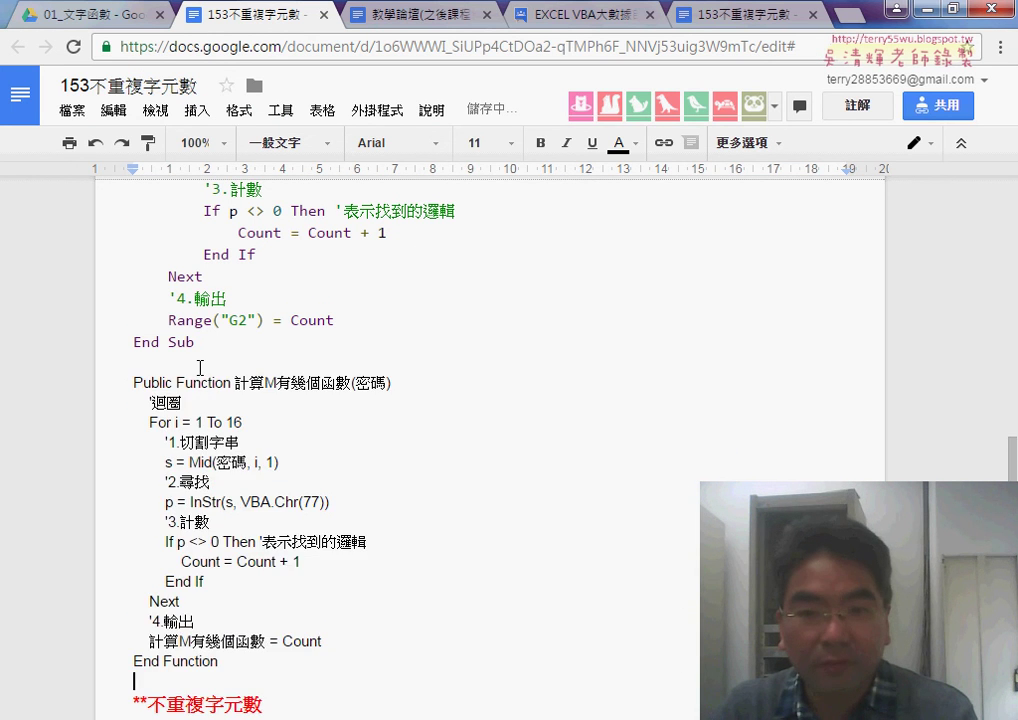
shift+click(200, 368)
click(383, 110)
mouse_move(398, 143)
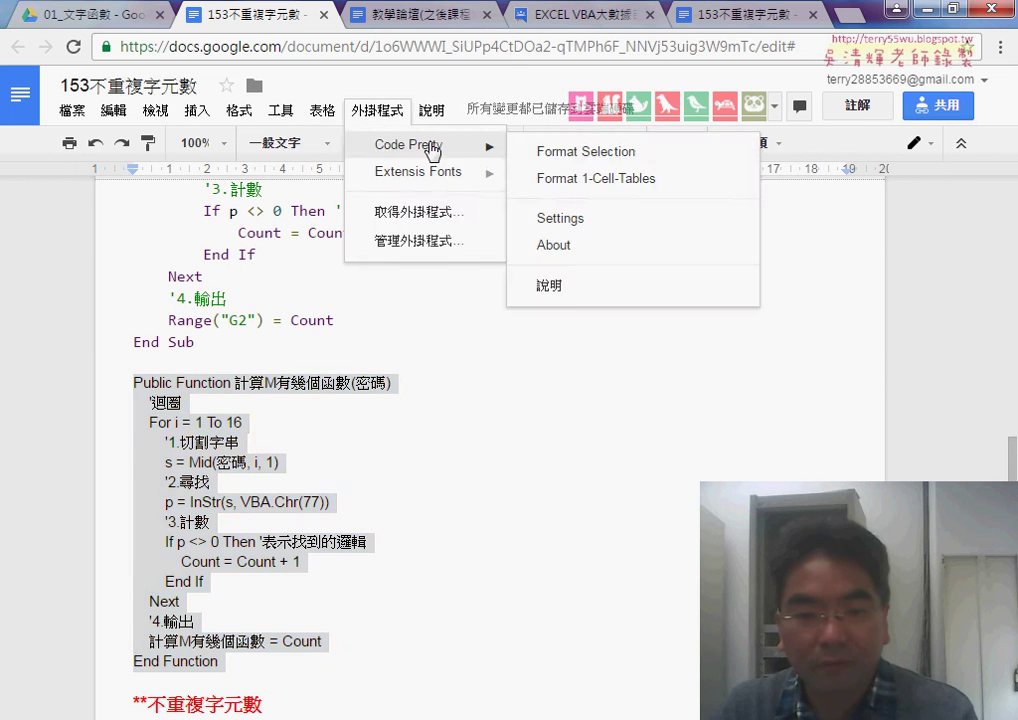
click(575, 152)
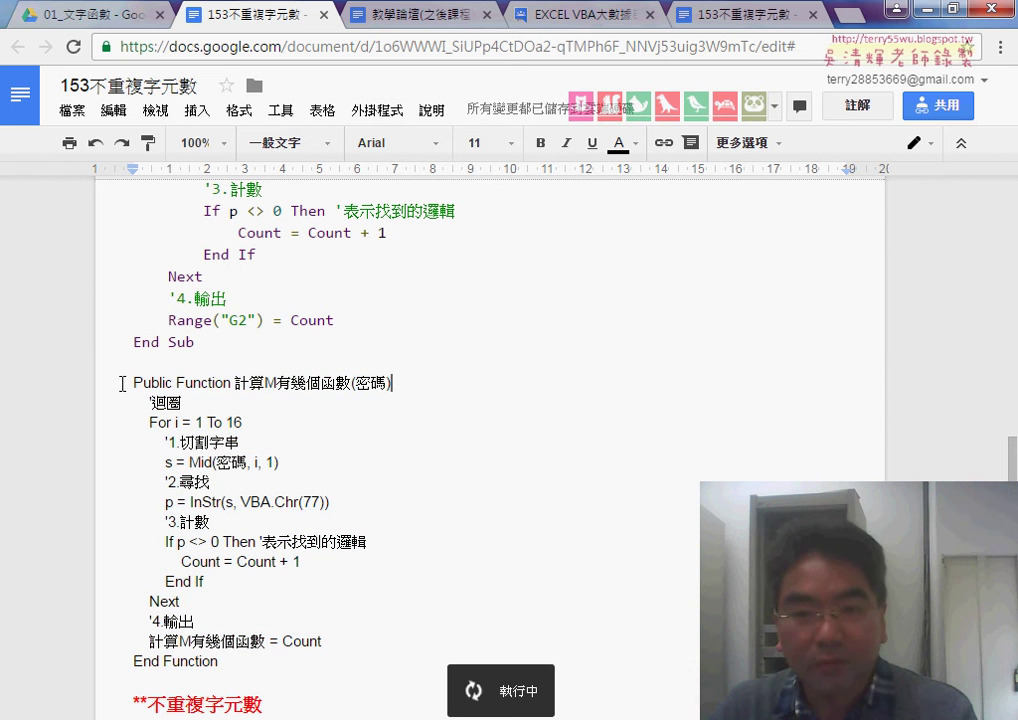
Step: Make the Public Function 計算M有幾個函數(密碼) line a Heading 2 and select the function block
click(288, 148)
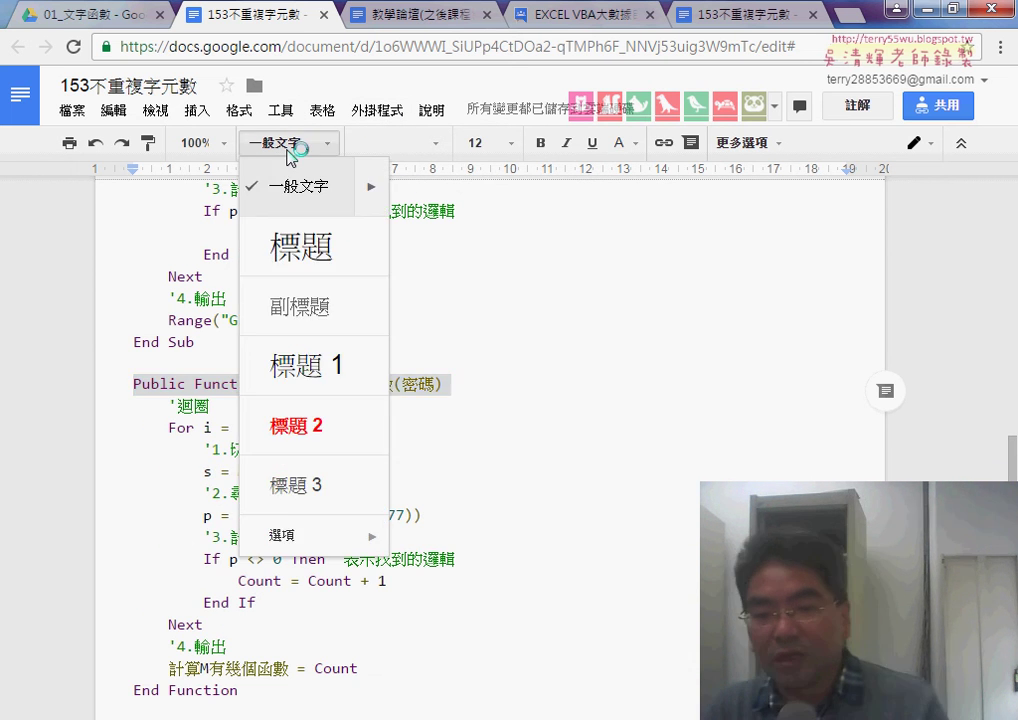
click(334, 423)
scroll(385, 445, down, 1)
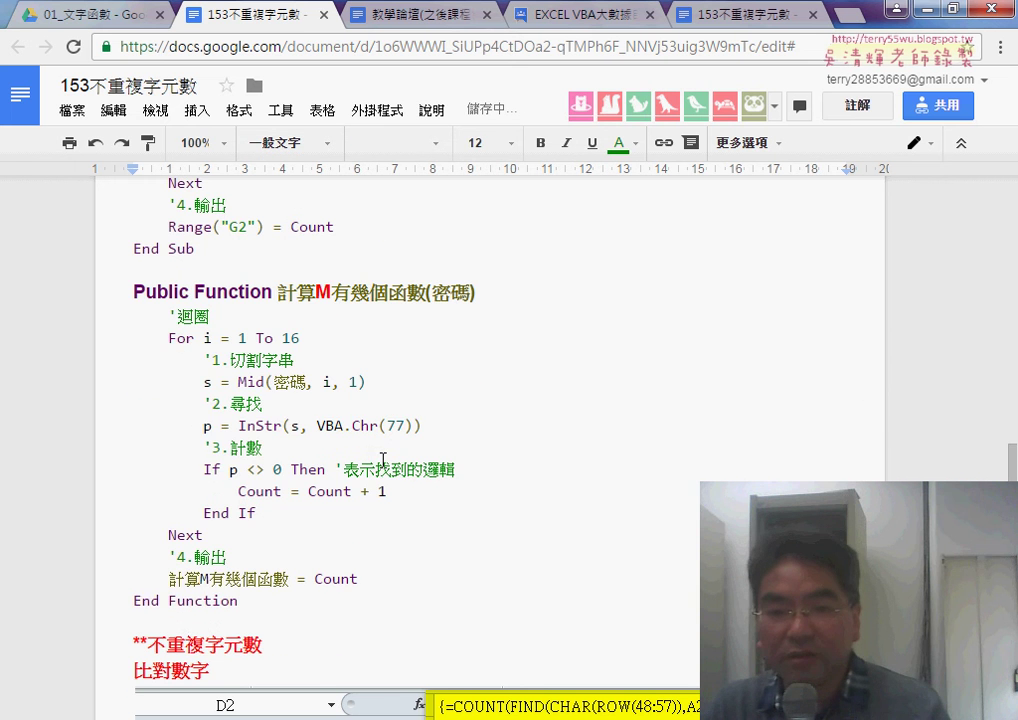
drag(310, 597, 100, 298)
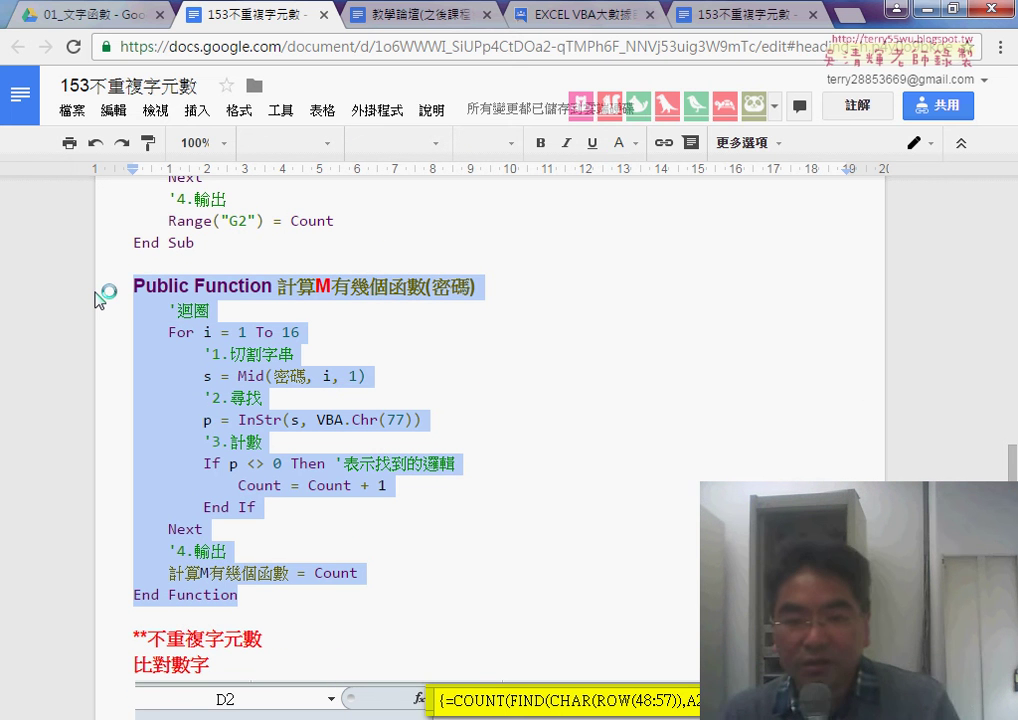